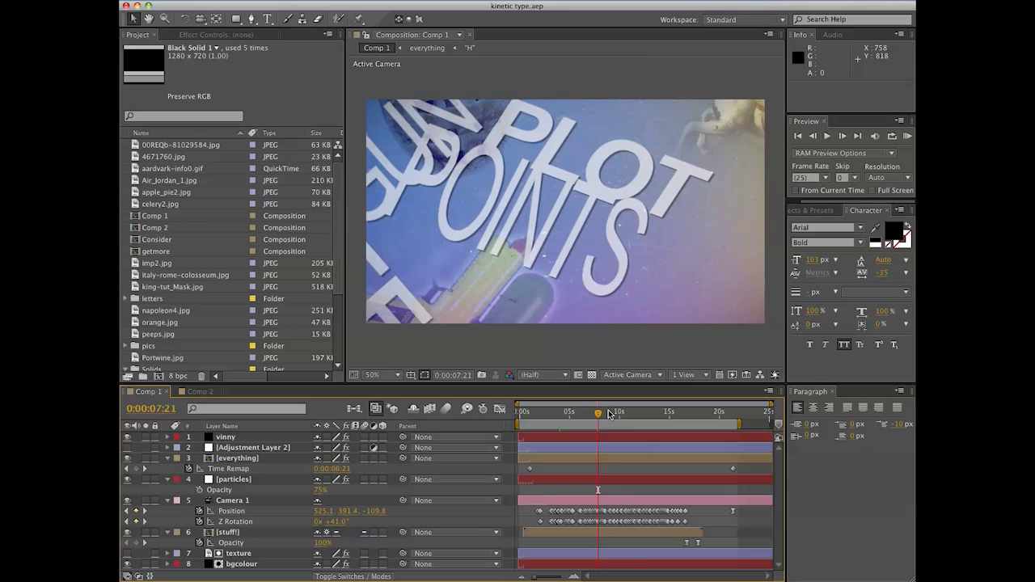
- Scrub through the finished kinetic typography animation in Comp 1, from the zoomed-in words to the final title
{"action": "left_click_drag", "start_coordinate": [614, 414], "coordinate": [679, 415]}
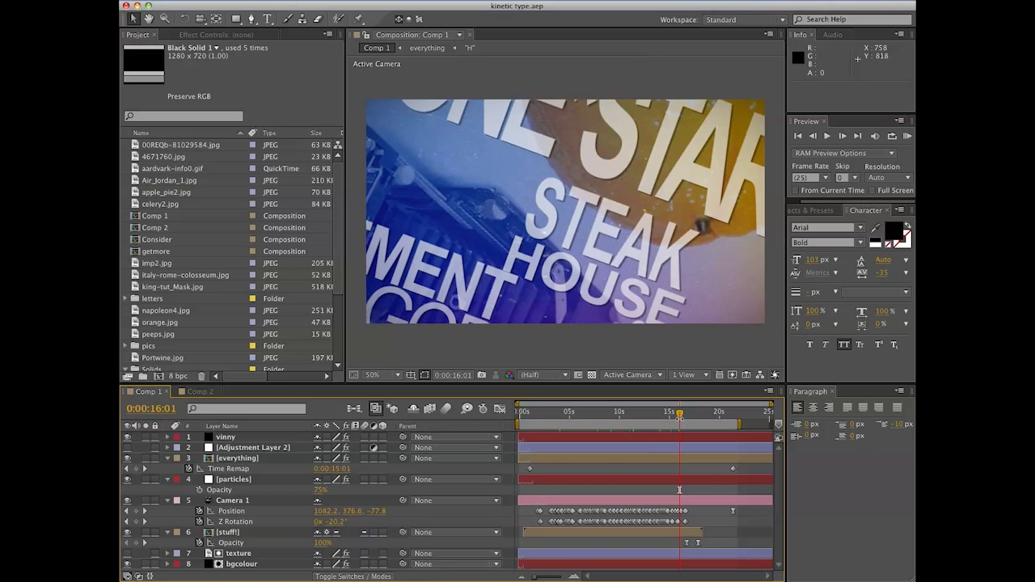
{"action": "left_click", "coordinate": [528, 75]}
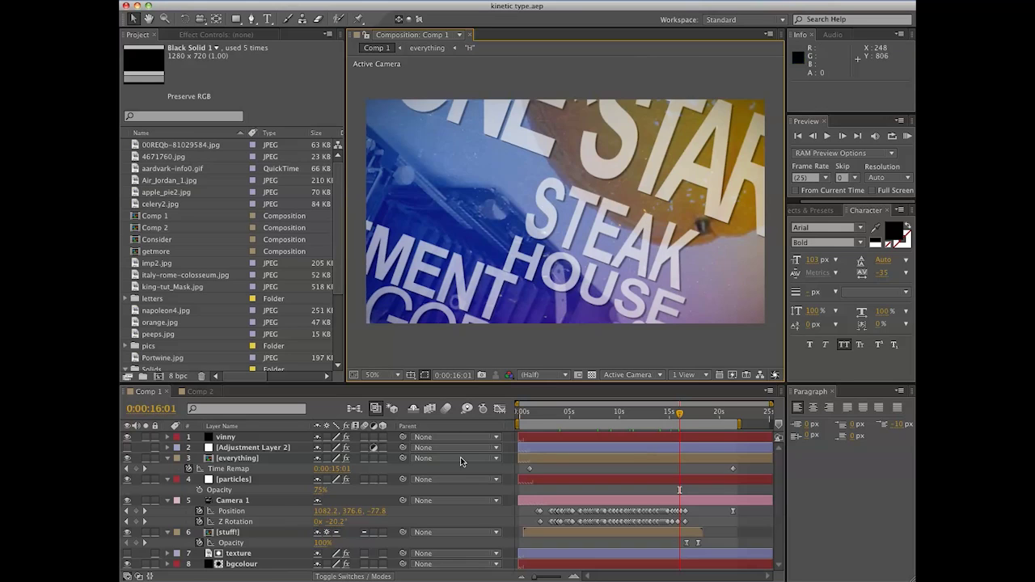
{"action": "left_click", "coordinate": [564, 412]}
{"action": "left_click_drag", "start_coordinate": [564, 412], "coordinate": [612, 426]}
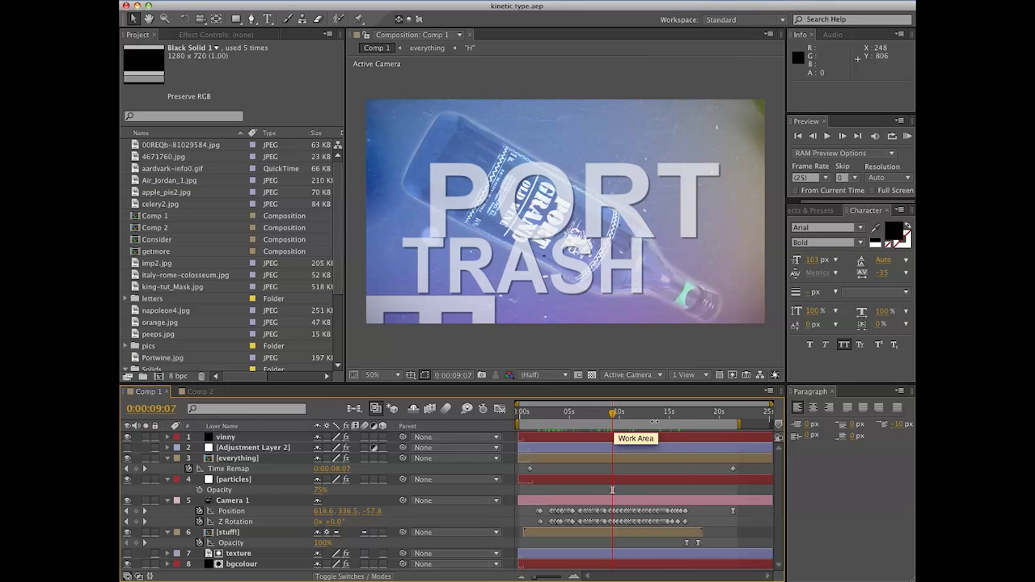
{"action": "left_click_drag", "start_coordinate": [676, 416], "coordinate": [687, 419]}
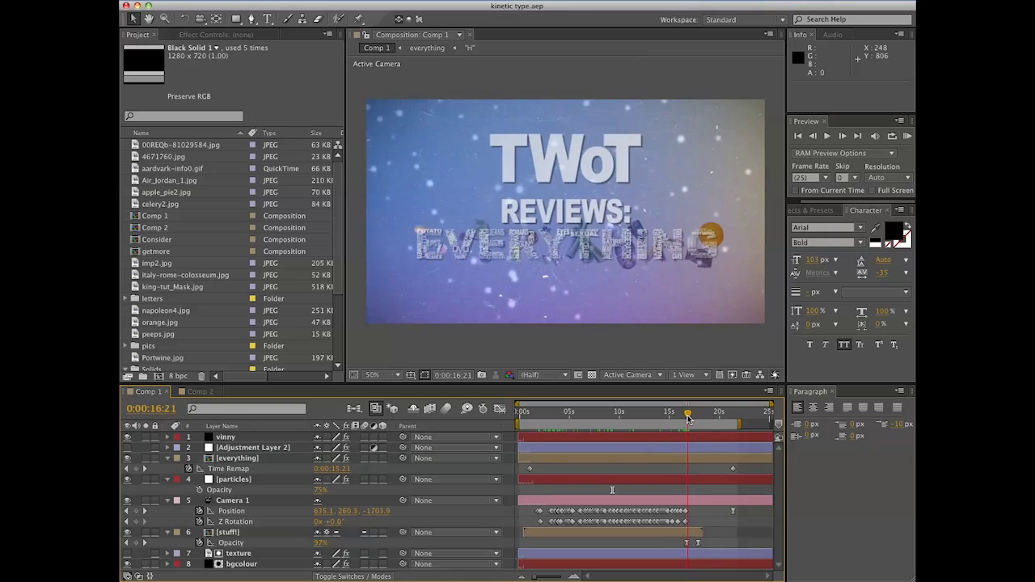
- Create a new HDV/HDTV 720 29.97 composition, 1280 x 720 px and 5 seconds long, and show its transparency grid
{"action": "left_click", "coordinate": [312, 2]}
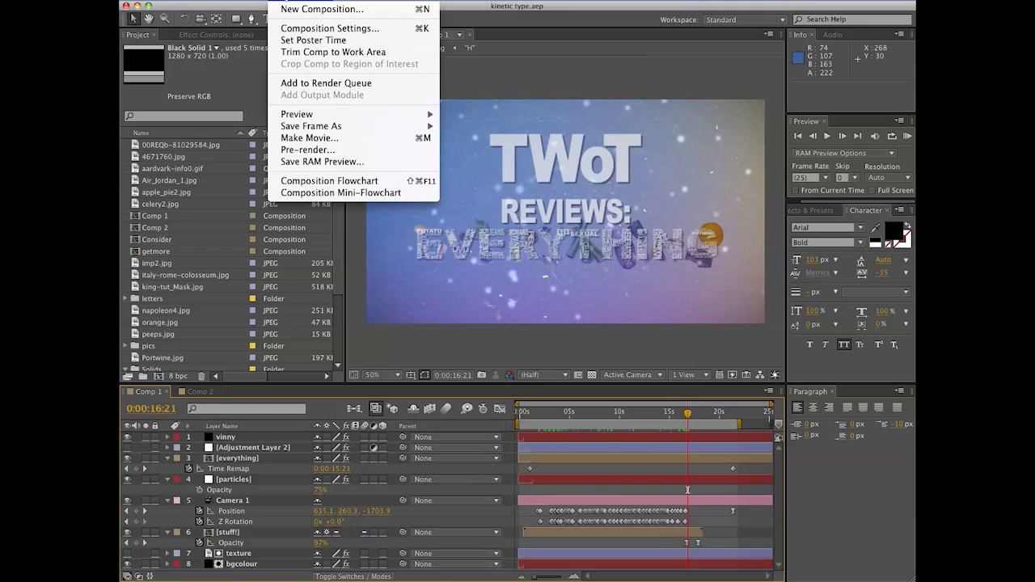
{"action": "left_click", "coordinate": [313, 10]}
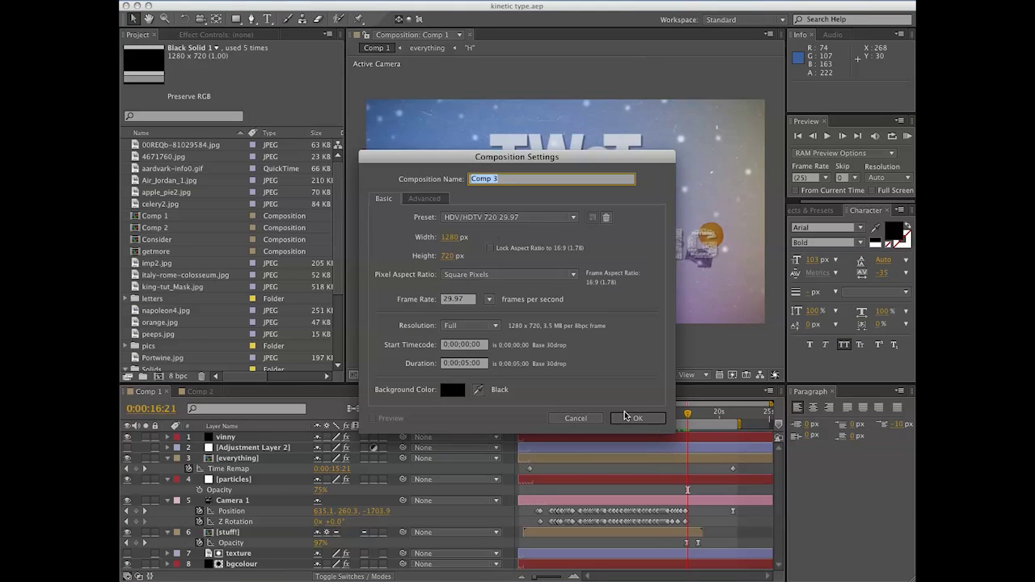
{"action": "left_click", "coordinate": [646, 417]}
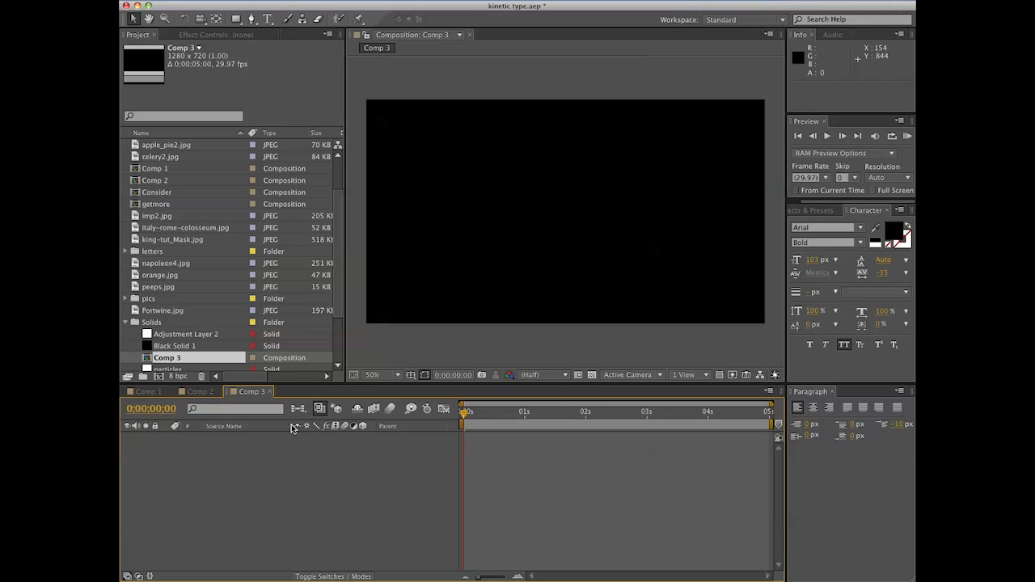
{"action": "left_click", "coordinate": [591, 374]}
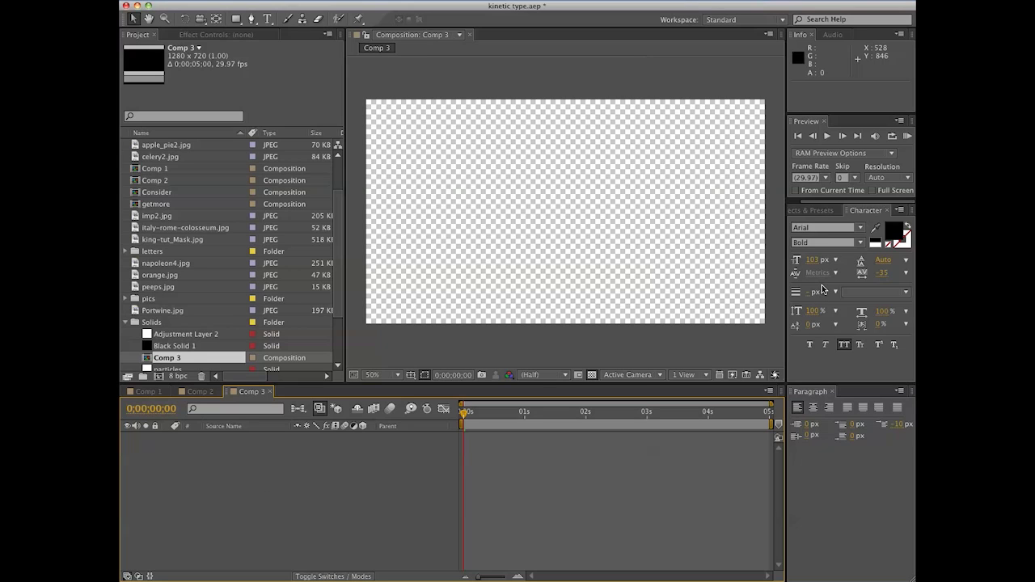
- Add a text layer near the middle of the composition containing the person's first name in capitals
{"action": "key", "text": "super+t"}
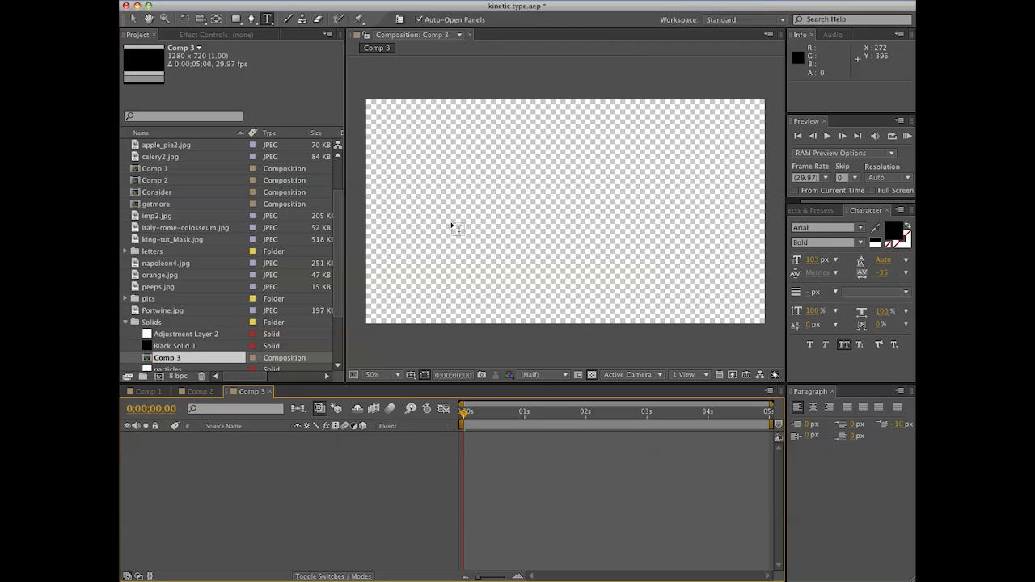
{"action": "left_click", "coordinate": [471, 226]}
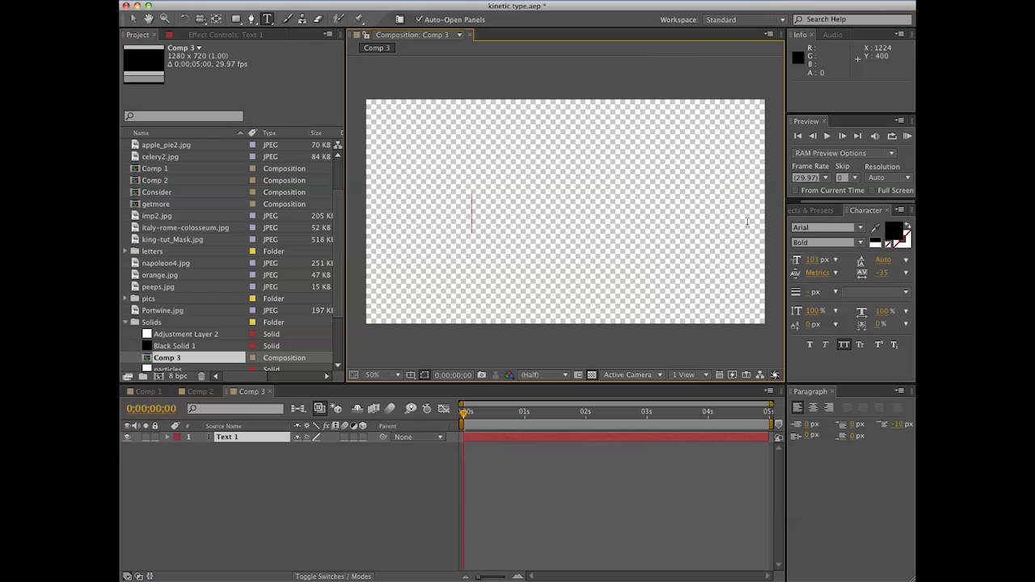
{"action": "type", "text": "EVAN"}
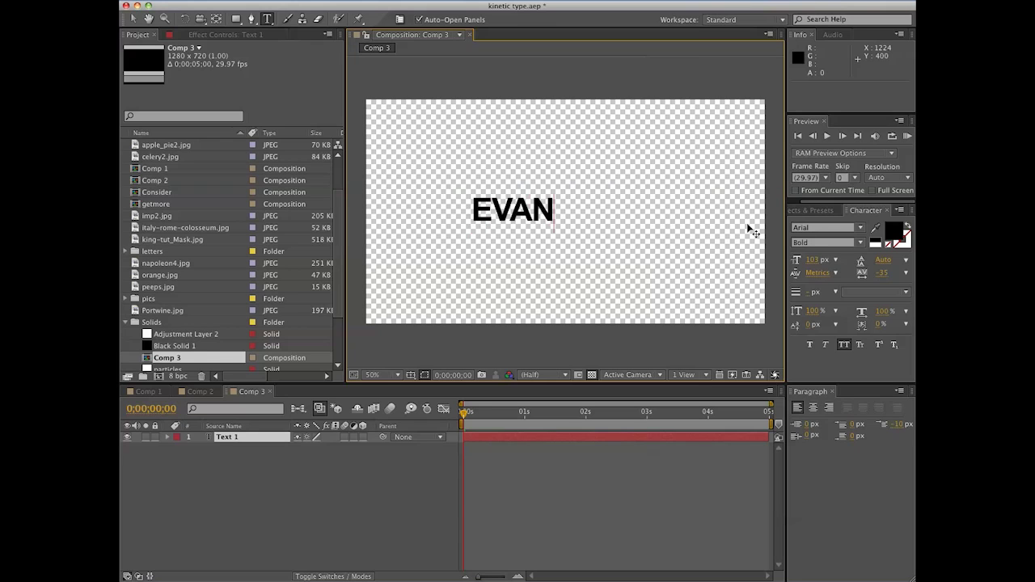
- Set the whole name text to the Arial Black font with a tracking of 51
{"action": "key", "text": "super+a"}
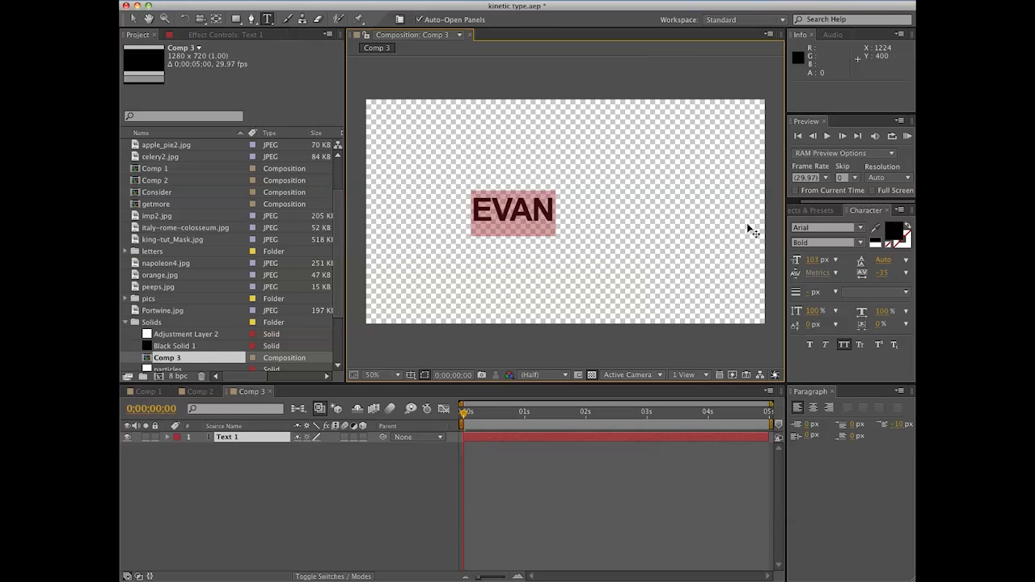
{"action": "left_click", "coordinate": [860, 228]}
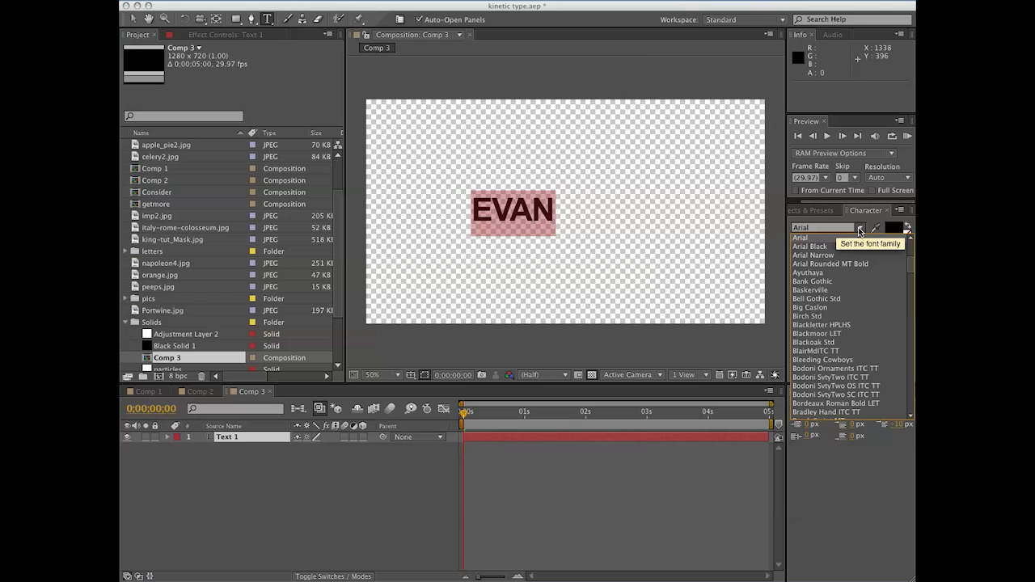
{"action": "left_click", "coordinate": [813, 246]}
{"action": "left_click_drag", "start_coordinate": [887, 271], "coordinate": [906, 271]}
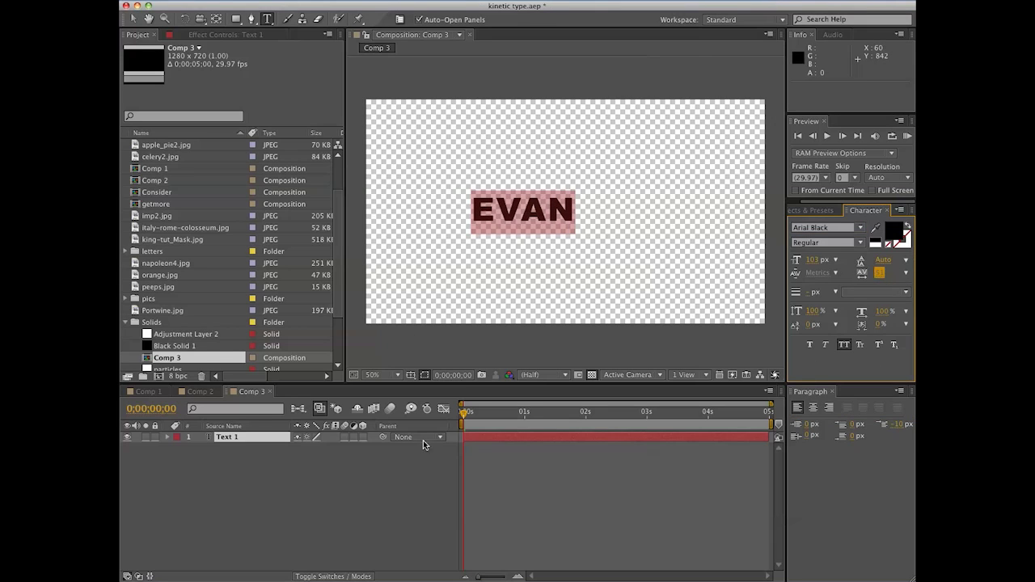
- Enlarge the name text to about two thirds of the frame width and move it to the middle of the frame
{"action": "left_click", "coordinate": [247, 446]}
{"action": "left_click", "coordinate": [245, 439]}
{"action": "key", "text": "v"}
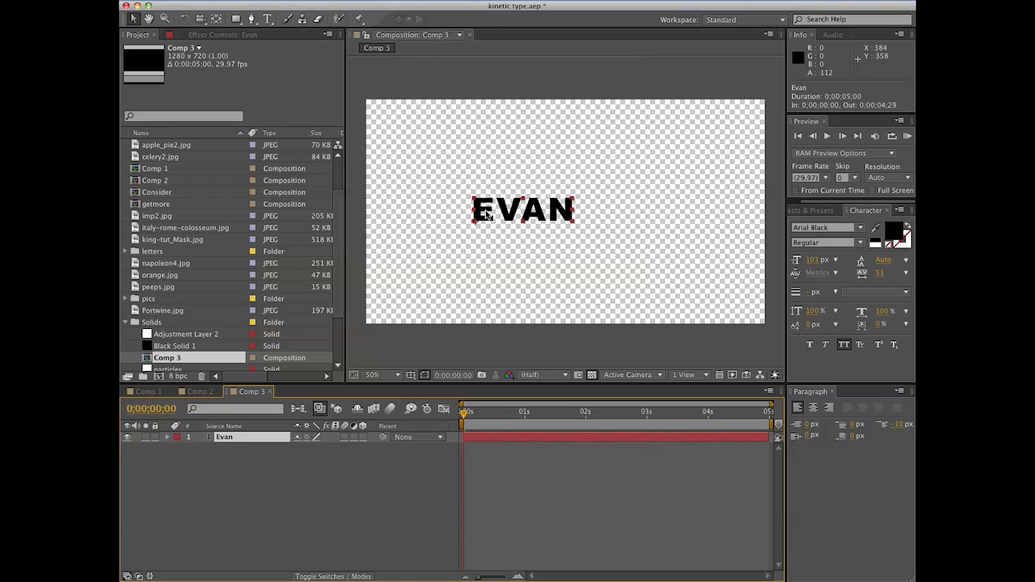
{"action": "left_click_drag", "start_coordinate": [573, 198], "coordinate": [659, 203]}
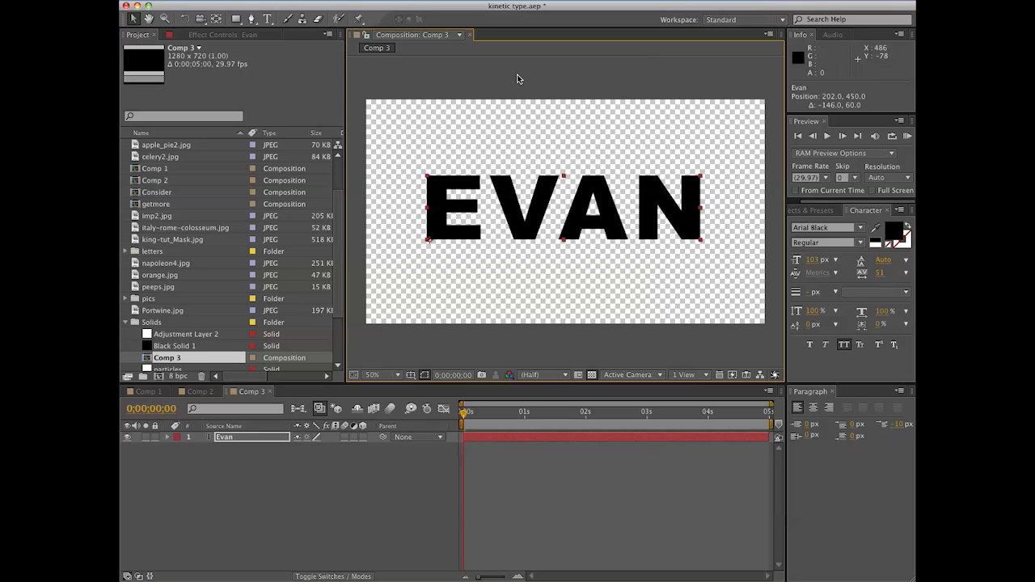
{"action": "left_click_drag", "start_coordinate": [525, 219], "coordinate": [520, 219]}
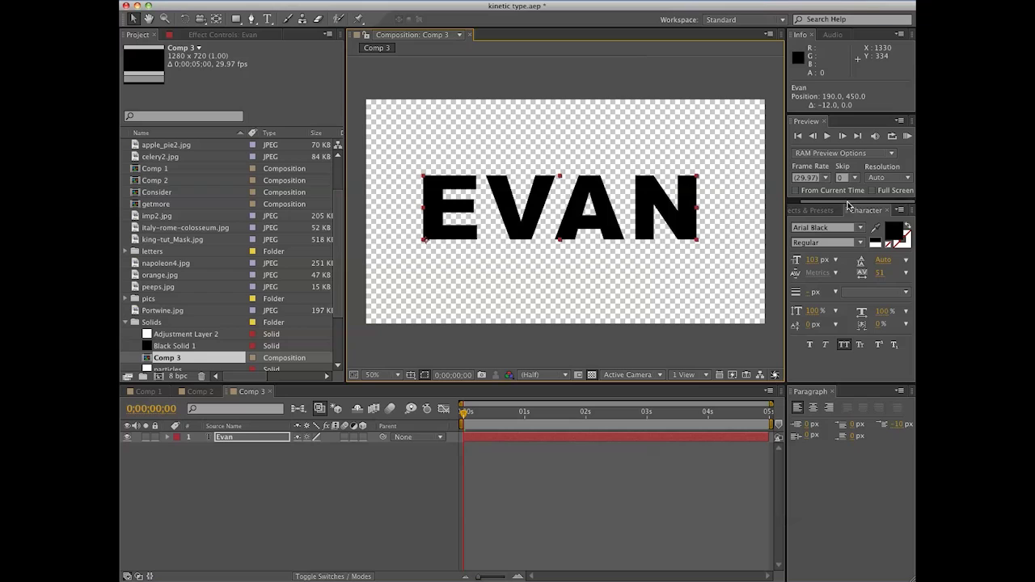
- Centre-align the name's paragraph, recentre the text in the frame and show the title/action safe guides
{"action": "left_click", "coordinate": [813, 408]}
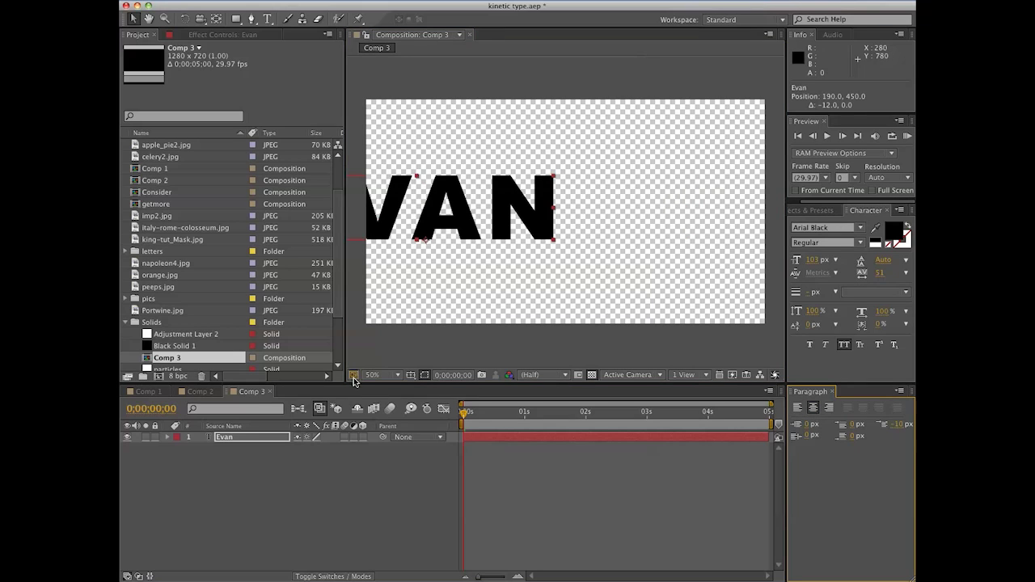
{"action": "key", "text": "ctrl+Home"}
{"action": "key", "text": "apostrophe"}
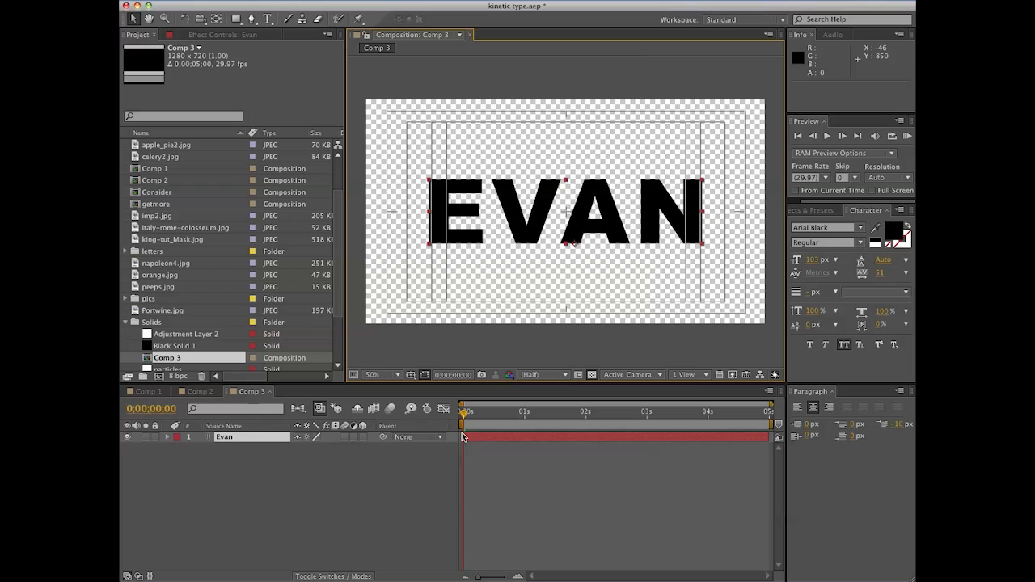
- Change the name text layer's fill colour to white
{"action": "left_click", "coordinate": [256, 467]}
{"action": "double_click", "coordinate": [239, 440]}
{"action": "left_click", "coordinate": [249, 474]}
{"action": "left_click", "coordinate": [251, 437]}
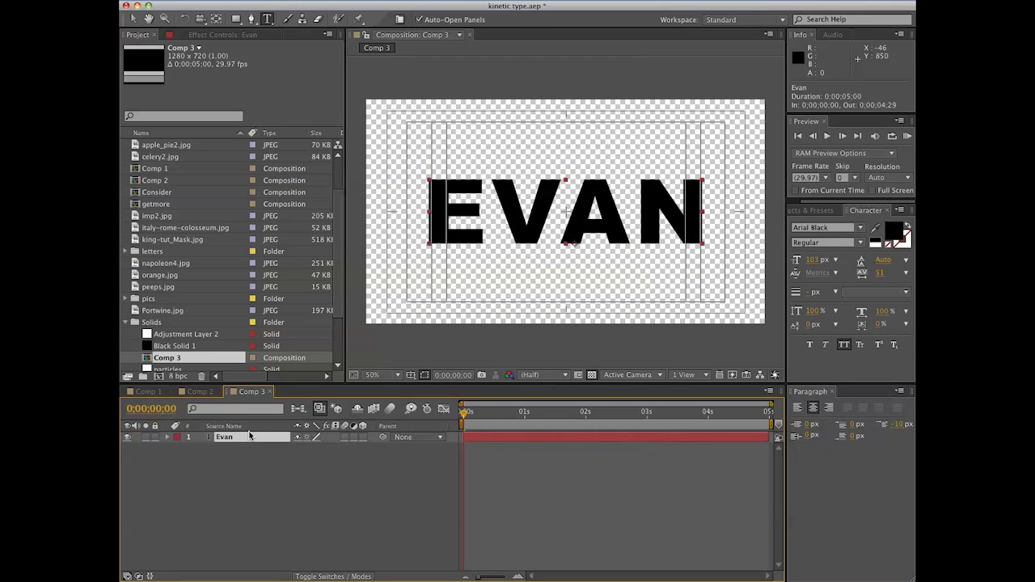
{"action": "left_click", "coordinate": [892, 237]}
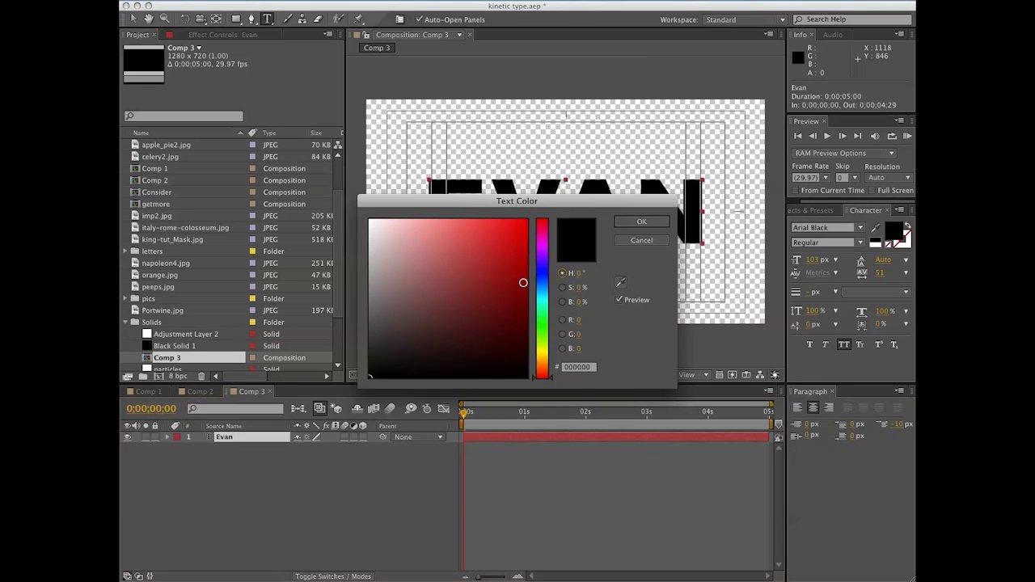
{"action": "left_click_drag", "start_coordinate": [525, 282], "coordinate": [370, 219]}
{"action": "left_click", "coordinate": [641, 223]}
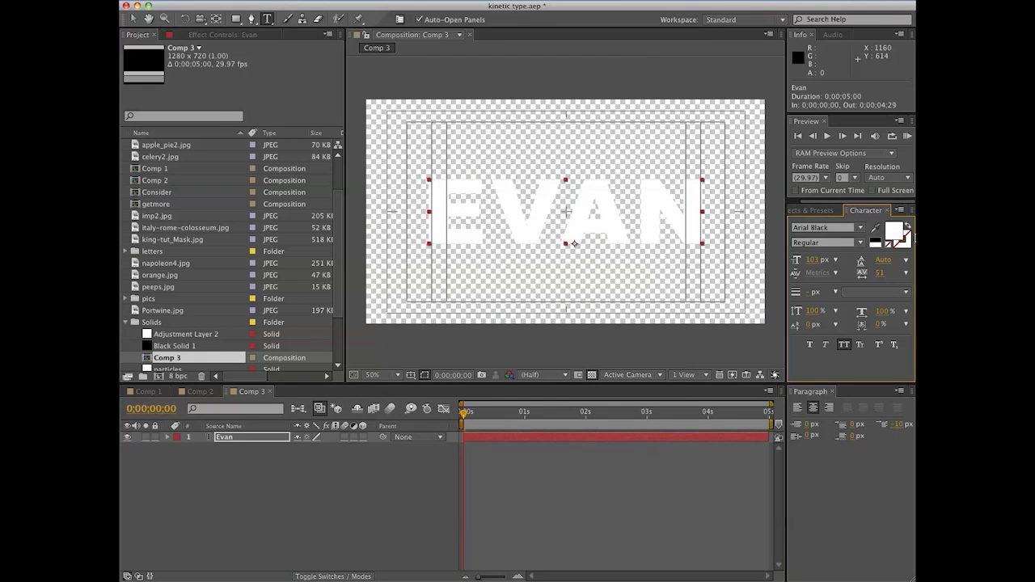
- Set the name text's fill colour to pure red, FF0000, and deselect the layer
{"action": "left_click", "coordinate": [896, 237]}
{"action": "left_click", "coordinate": [528, 220]}
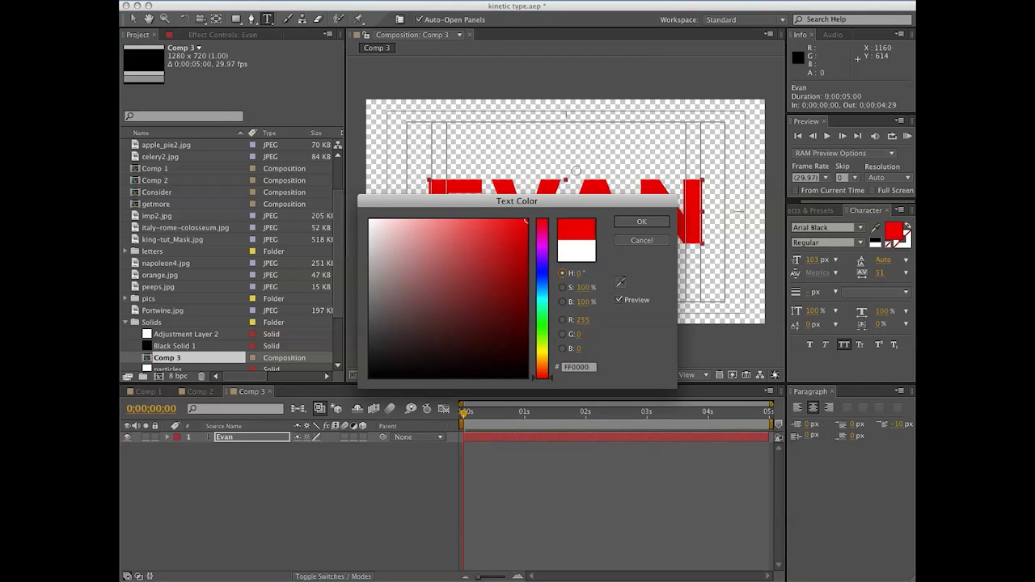
{"action": "left_click", "coordinate": [643, 222]}
{"action": "left_click", "coordinate": [321, 479]}
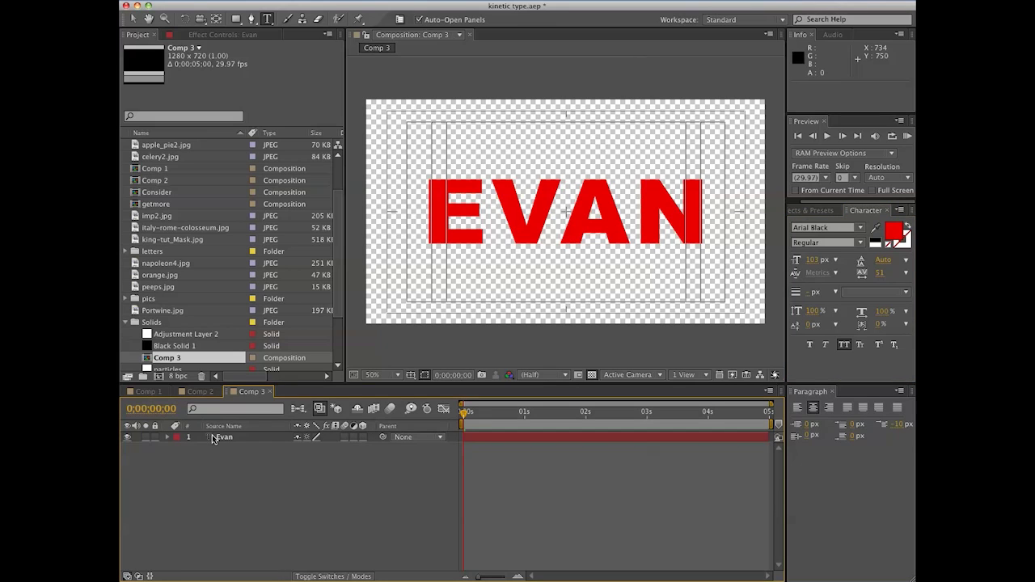
- Fit white text layers reading Fun, Made of gold, Smart and Sexy over the E's strokes, and Mustache! along the V's first stroke
{"action": "left_click", "coordinate": [253, 437]}
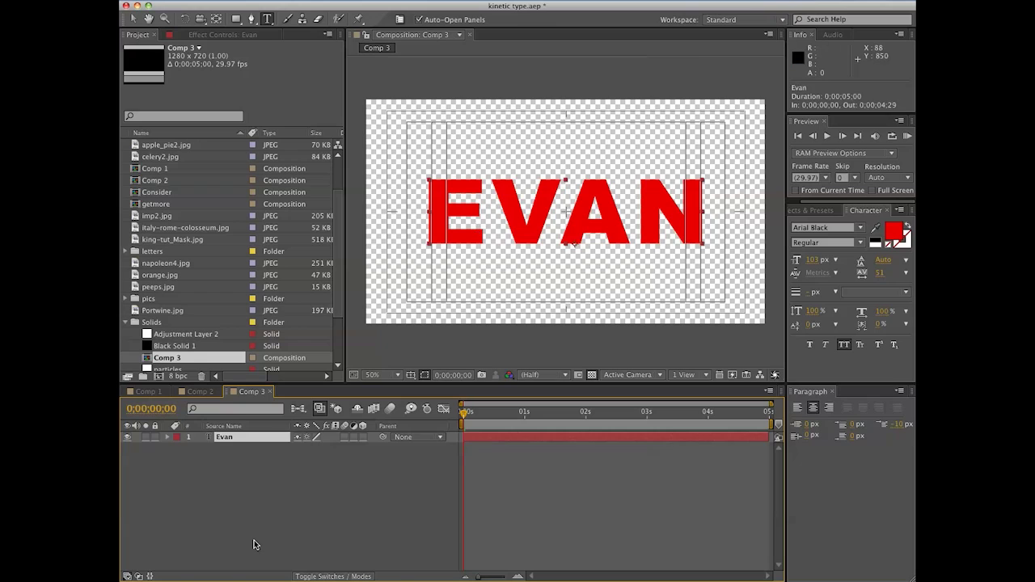
{"action": "left_click", "coordinate": [237, 516]}
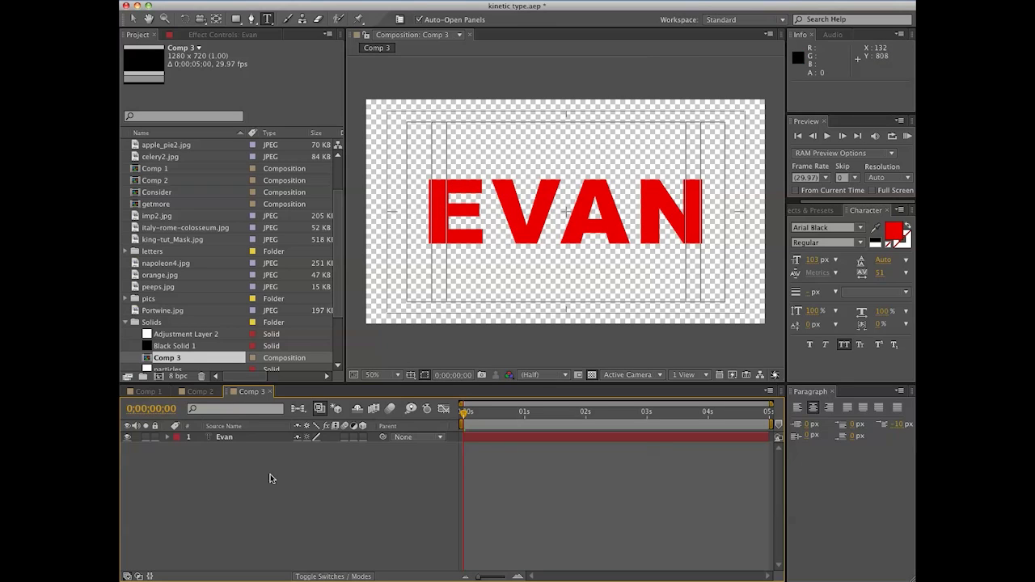
{"action": "key", "text": "v"}
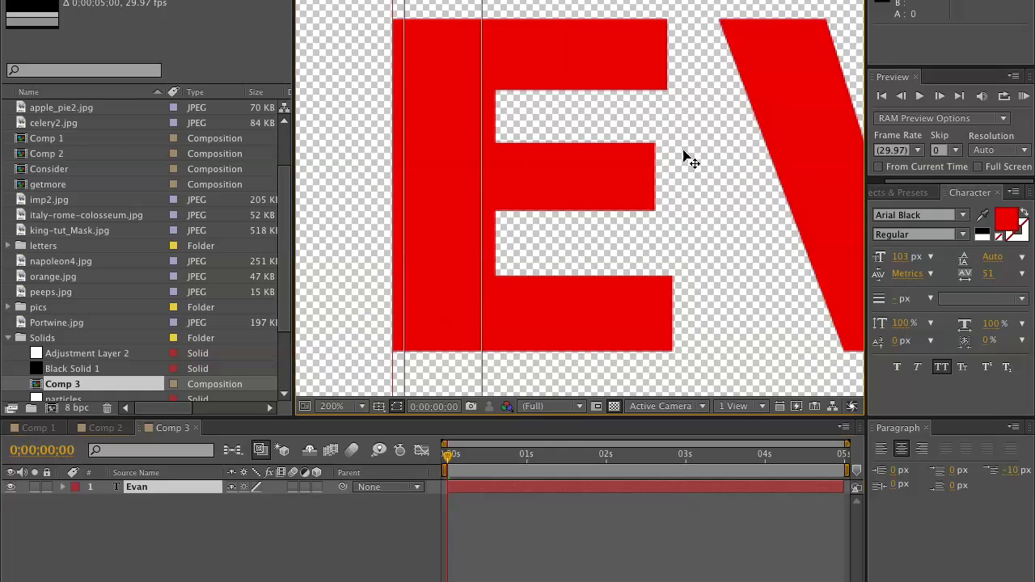
{"action": "key", "text": "ctrl+v"}
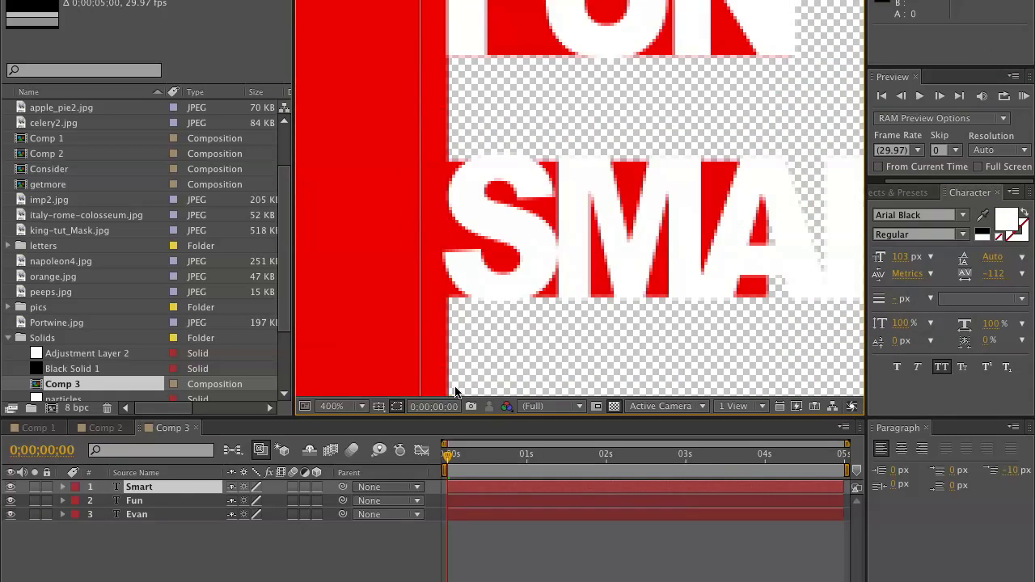
{"action": "type", "text": "RT"}
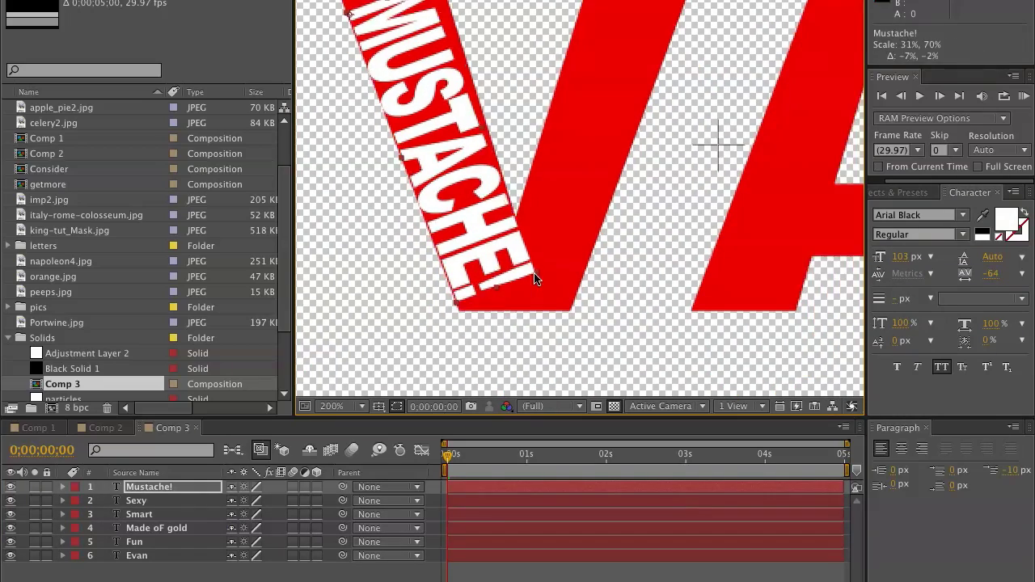
- Duplicate and reshape the word layers to fit Jewish! along the V's second stroke and Taller, Than and Average over the A's strokes
{"action": "key", "text": "ctrl+d"}
{"action": "left_click_drag", "start_coordinate": [548, 349], "coordinate": [683, 546]}
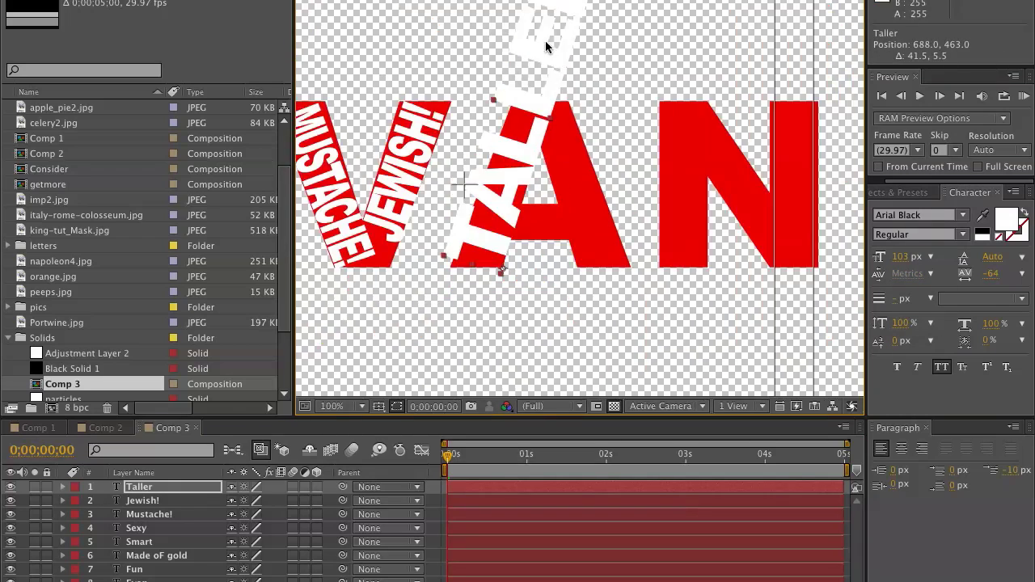
{"action": "scroll", "coordinate": [482, 202], "scroll_direction": "up", "scroll_amount": 2}
{"action": "left_click_drag", "start_coordinate": [534, 211], "coordinate": [525, 214]}
{"action": "scroll", "coordinate": [533, 89], "scroll_direction": "right", "scroll_amount": 2}
{"action": "scroll", "coordinate": [534, 89], "scroll_direction": "up", "scroll_amount": 1}
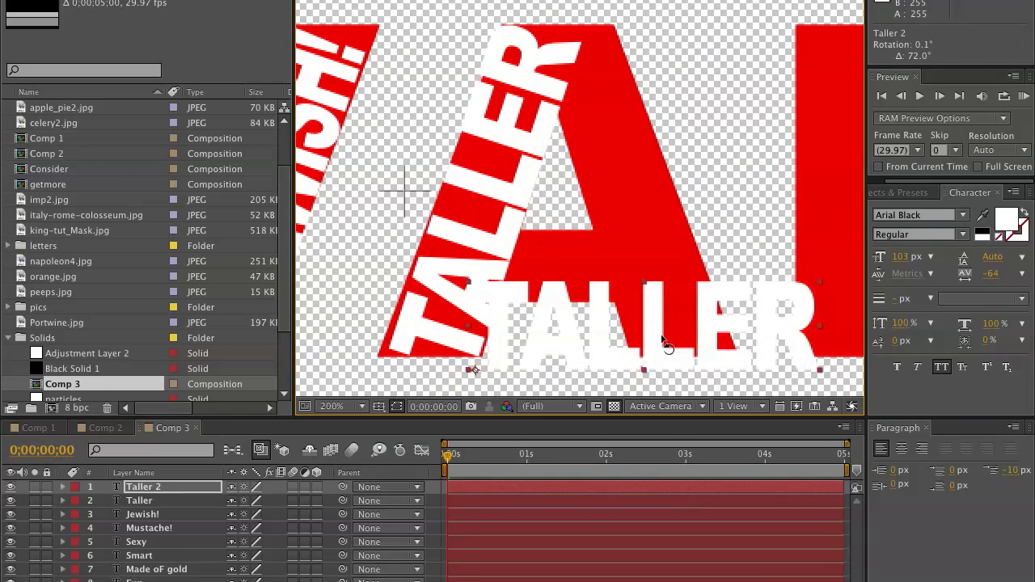
{"action": "left_click_drag", "start_coordinate": [687, 234], "coordinate": [674, 267]}
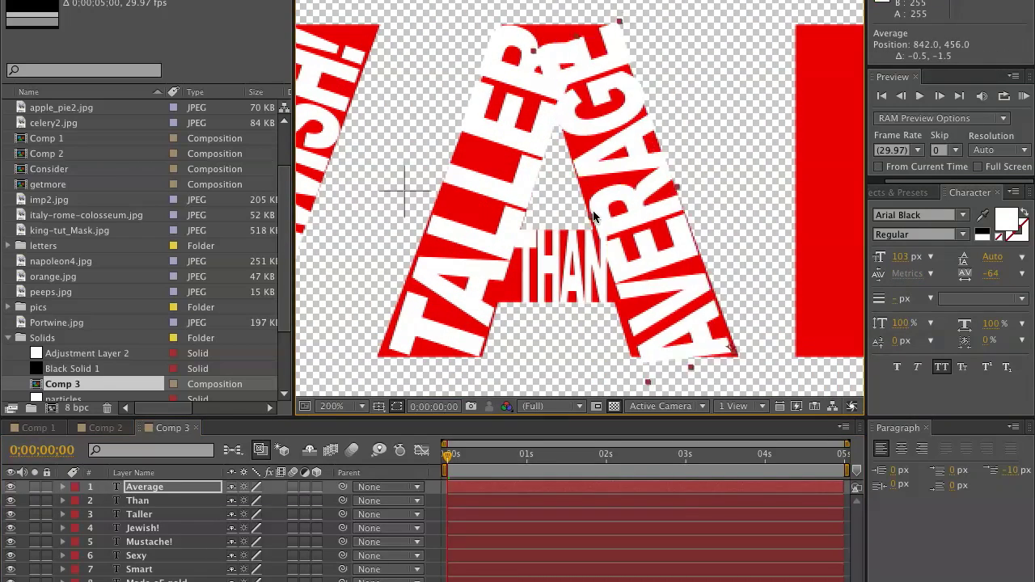
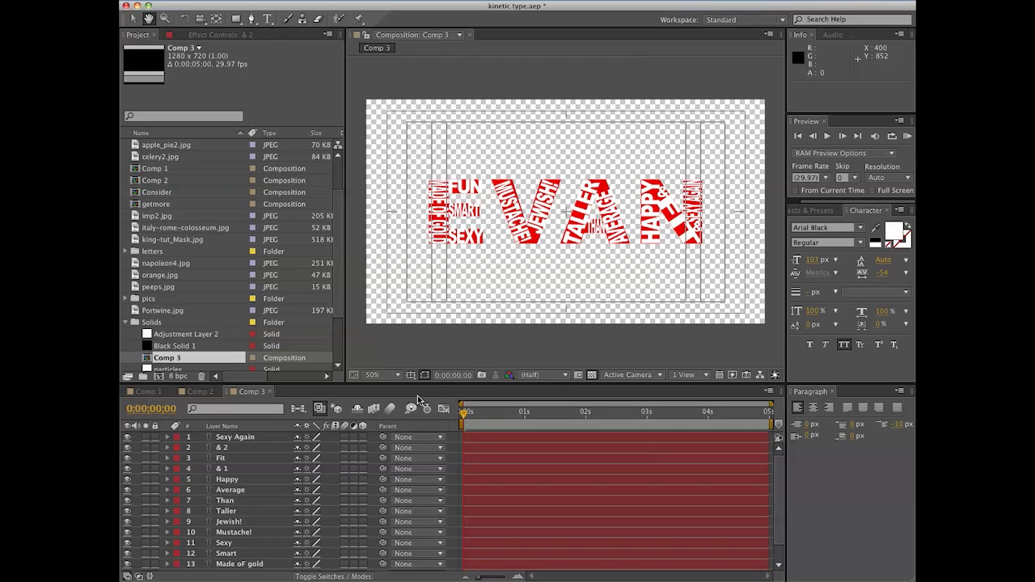
- Turn off the transparency grid and bring the lowest layers of the layer list into view
{"action": "left_click", "coordinate": [592, 374]}
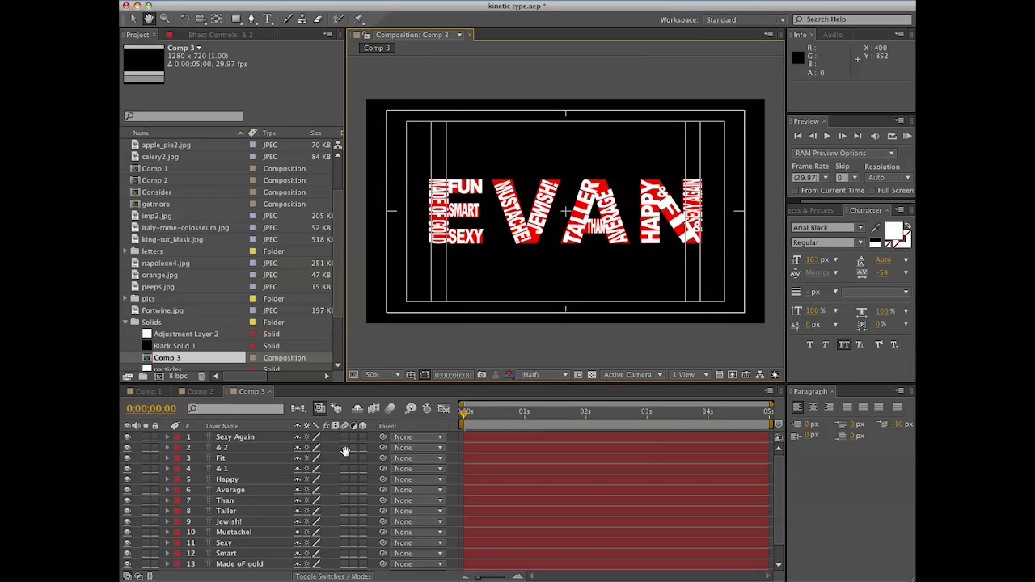
{"action": "scroll", "coordinate": [210, 497], "scroll_direction": "down", "scroll_amount": 1}
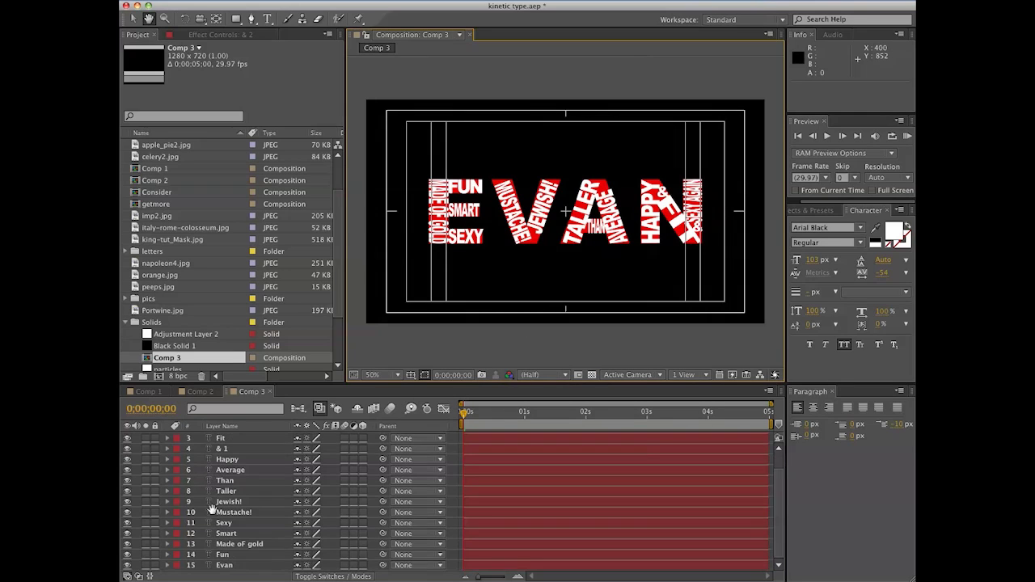
- Hide the red name layer so only the white word layers show
{"action": "left_click", "coordinate": [126, 565]}
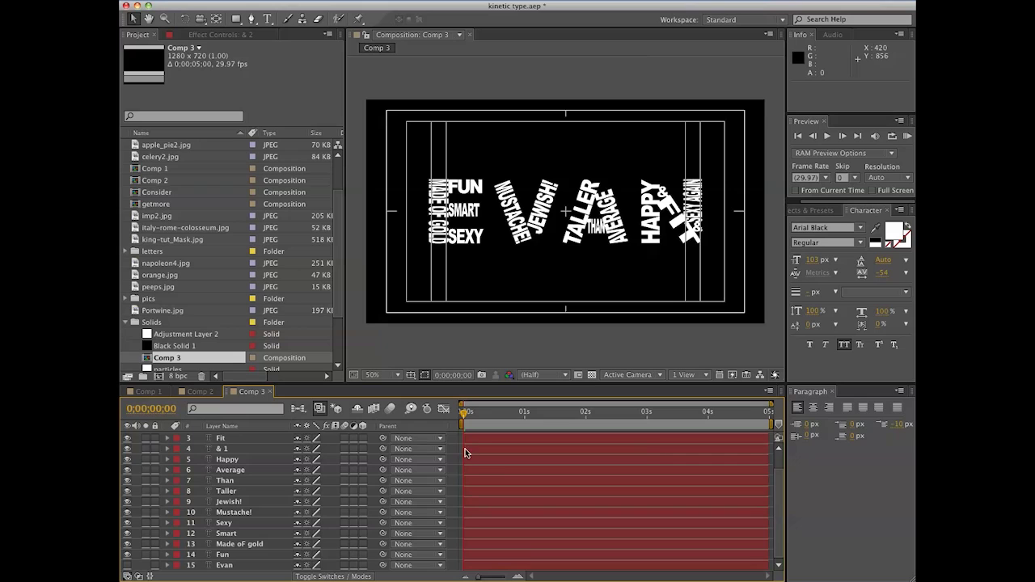
- Examine the stacking order of the word layers by selecting them one by one, from Fun up through Fit
{"action": "left_click", "coordinate": [230, 556]}
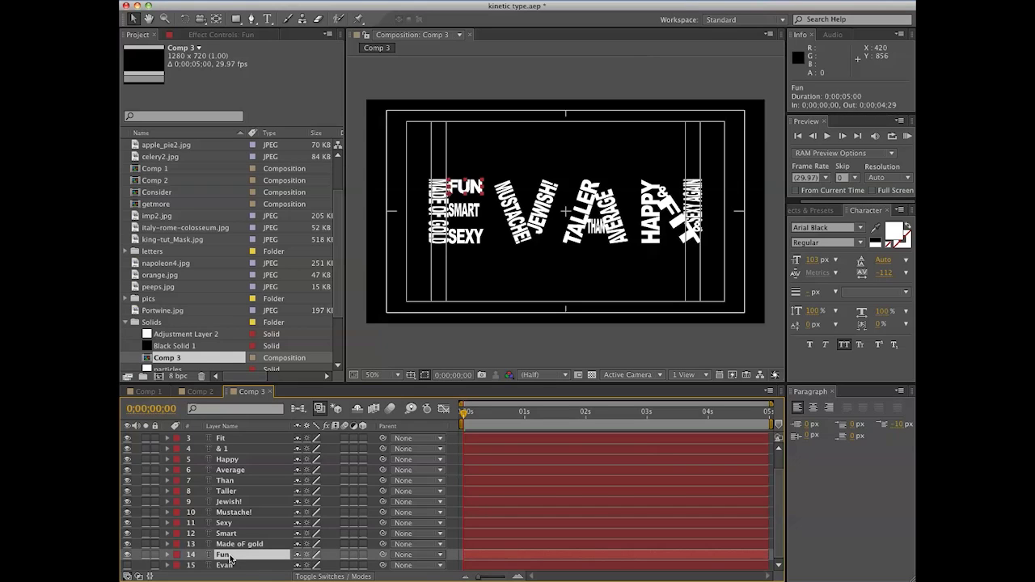
{"action": "left_click", "coordinate": [232, 546]}
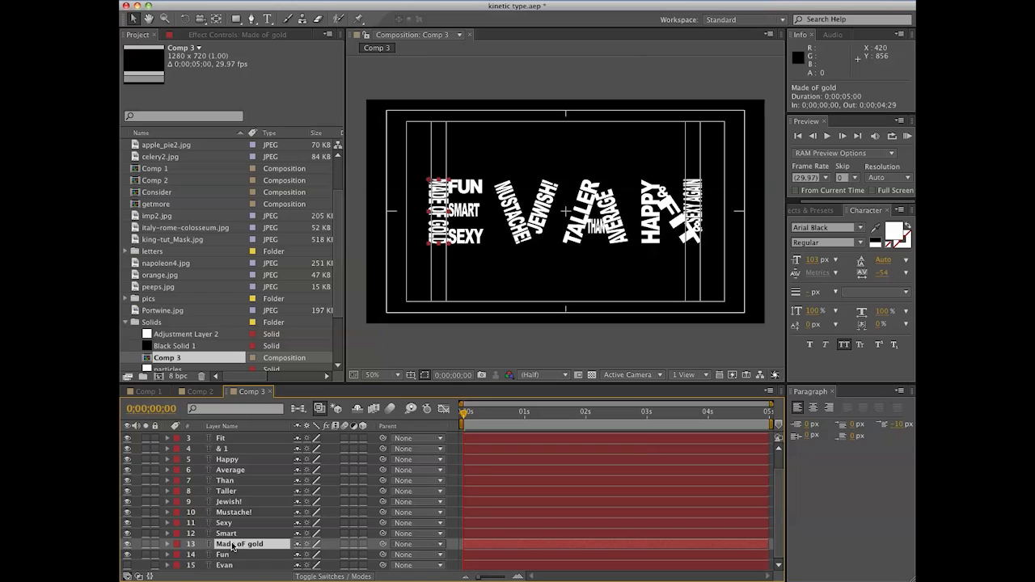
{"action": "left_click", "coordinate": [232, 556]}
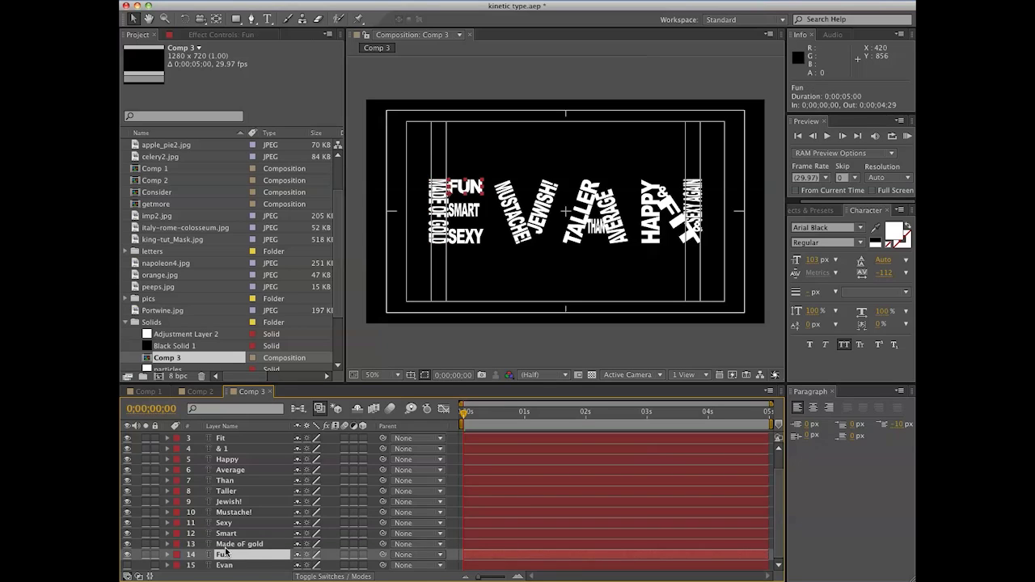
{"action": "left_click", "coordinate": [225, 535]}
{"action": "left_click", "coordinate": [229, 523]}
{"action": "left_click", "coordinate": [233, 513]}
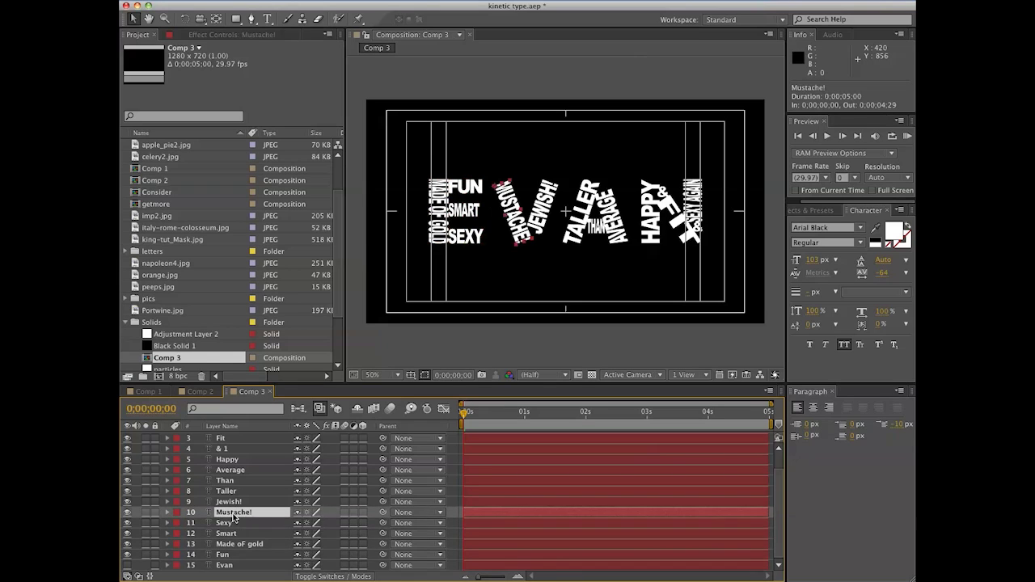
{"action": "left_click", "coordinate": [235, 503]}
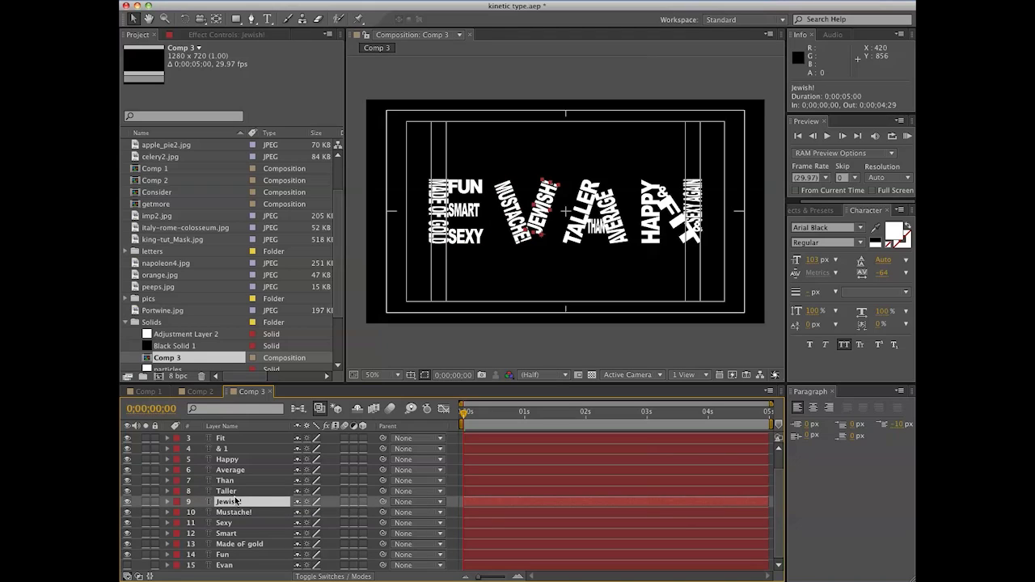
{"action": "left_click", "coordinate": [237, 491]}
{"action": "left_click", "coordinate": [239, 480]}
{"action": "left_click", "coordinate": [240, 470]}
{"action": "left_click", "coordinate": [241, 459]}
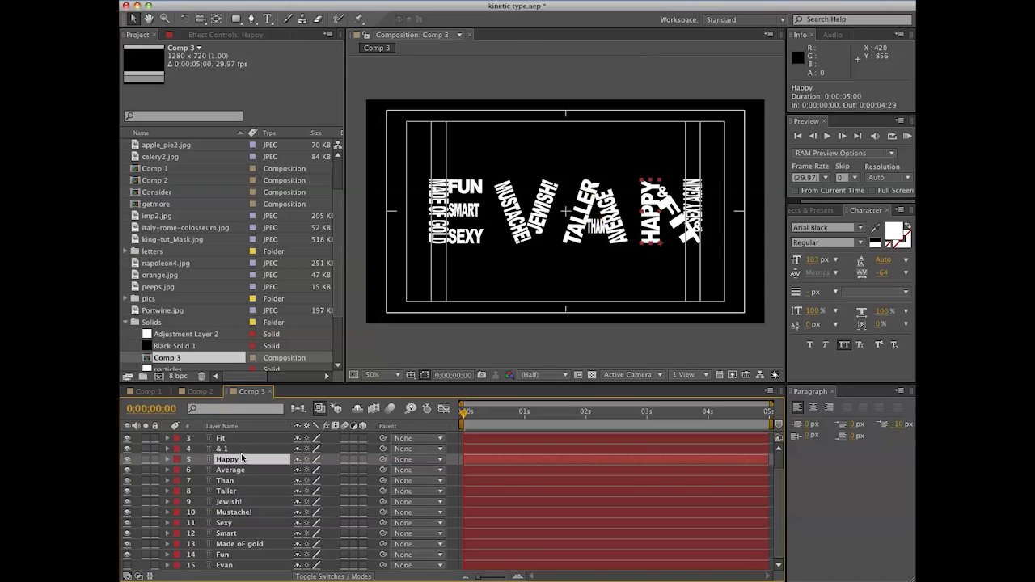
{"action": "left_click", "coordinate": [241, 449]}
{"action": "left_click", "coordinate": [241, 439]}
{"action": "scroll", "coordinate": [241, 442], "scroll_direction": "up", "scroll_amount": 2}
{"action": "scroll", "coordinate": [240, 485], "scroll_direction": "down", "scroll_amount": 2}
- Make all the word layers from Sexy Again through Fun 3D, leaving out the hidden name layer
{"action": "left_click", "coordinate": [243, 555]}
{"action": "scroll", "coordinate": [242, 552], "scroll_direction": "up", "scroll_amount": 2}
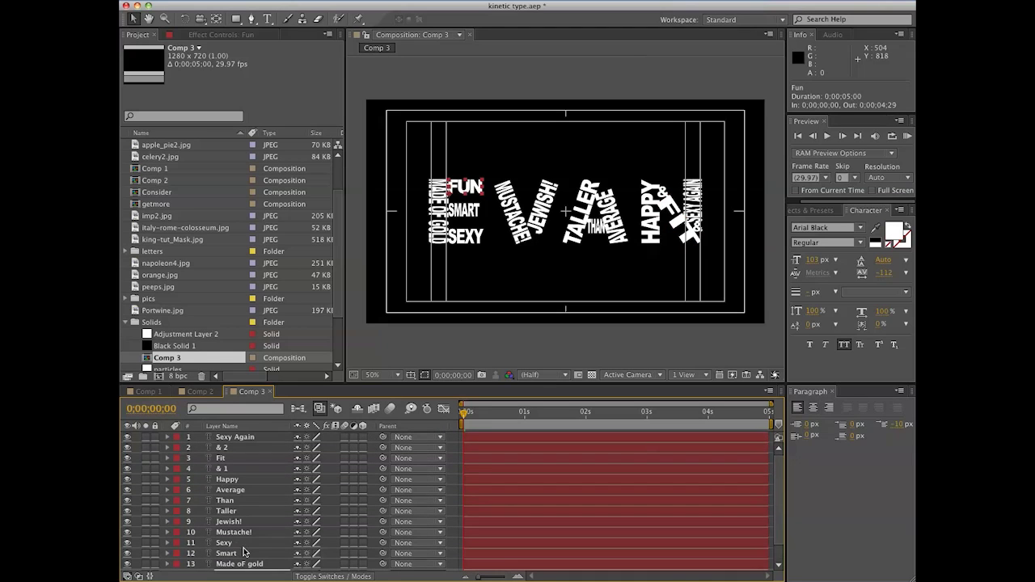
{"action": "left_click", "coordinate": [252, 438]}
{"action": "left_click_drag", "start_coordinate": [255, 439], "coordinate": [274, 566]}
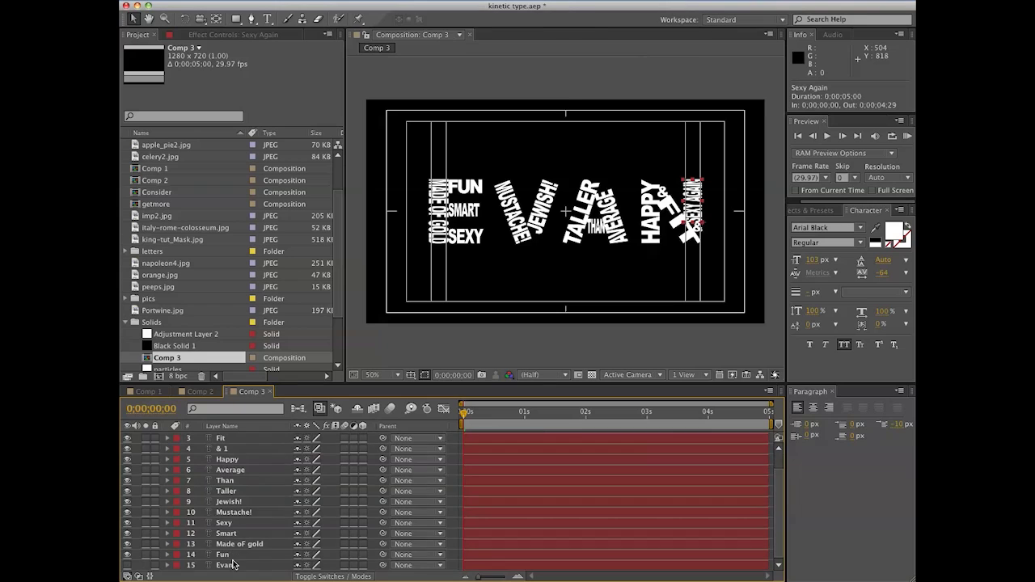
{"action": "left_click", "coordinate": [429, 0]}
{"action": "left_click", "coordinate": [364, 438]}
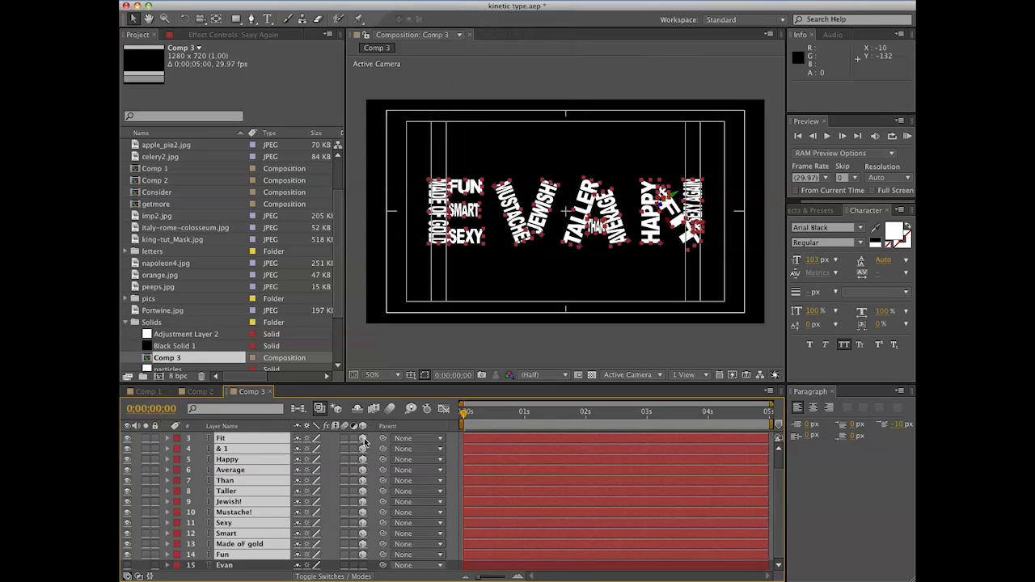
- Separate the Fun layer's position into individual X, Y and Z dimensions
{"action": "left_click", "coordinate": [239, 555]}
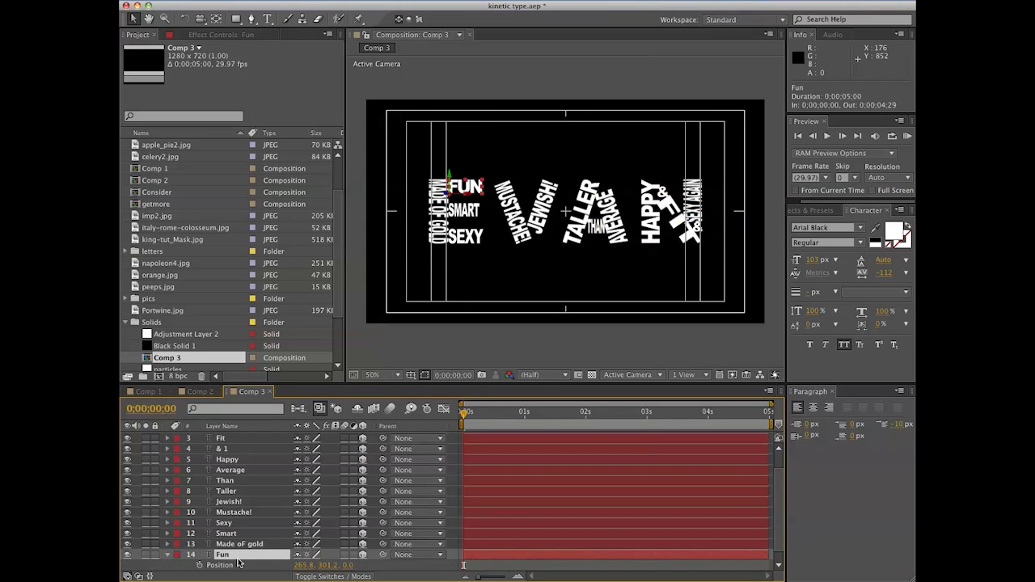
{"action": "key", "text": "p"}
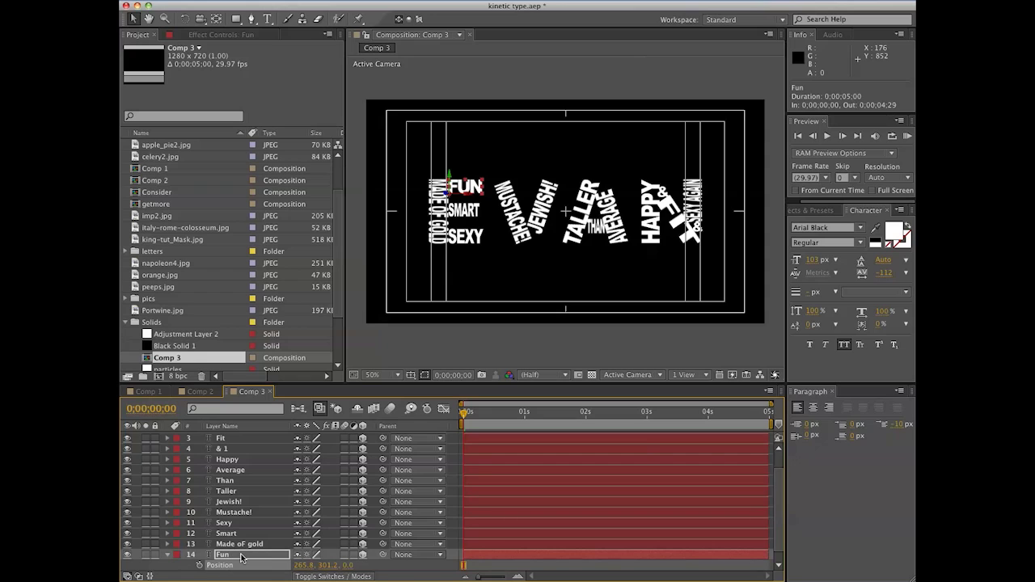
{"action": "left_click", "coordinate": [416, 1]}
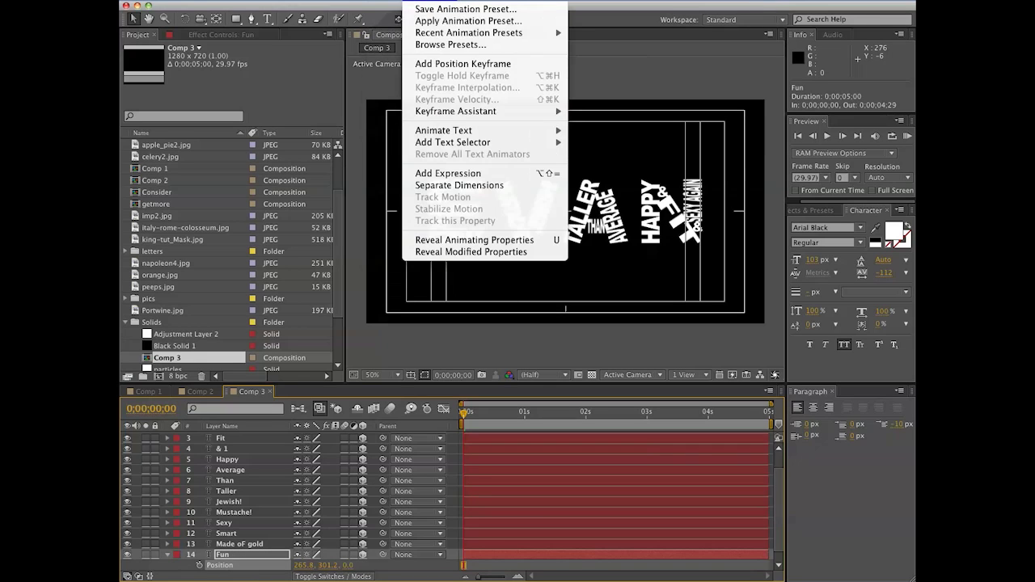
{"action": "left_click", "coordinate": [460, 186]}
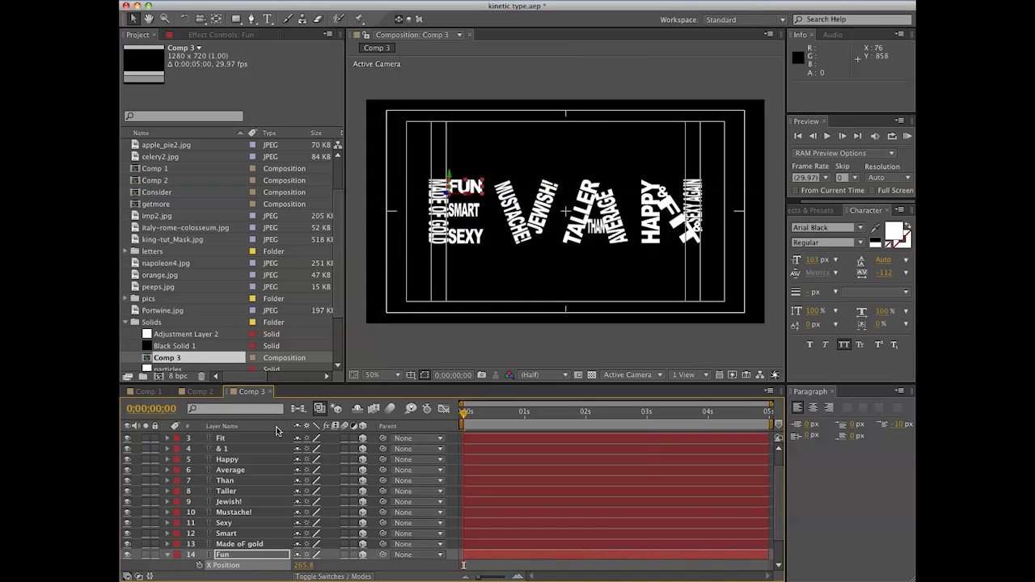
{"action": "left_click", "coordinate": [294, 552]}
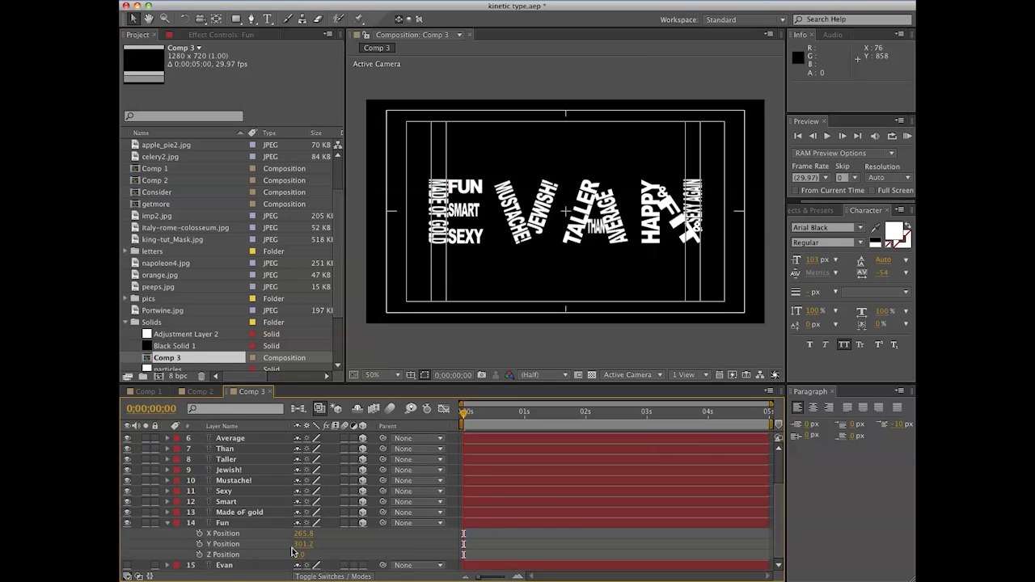
- Lower the Fun layer's Z position to -844 and cut the layer
{"action": "left_click_drag", "start_coordinate": [301, 555], "coordinate": [214, 554]}
{"action": "key", "text": "ctrl+x"}
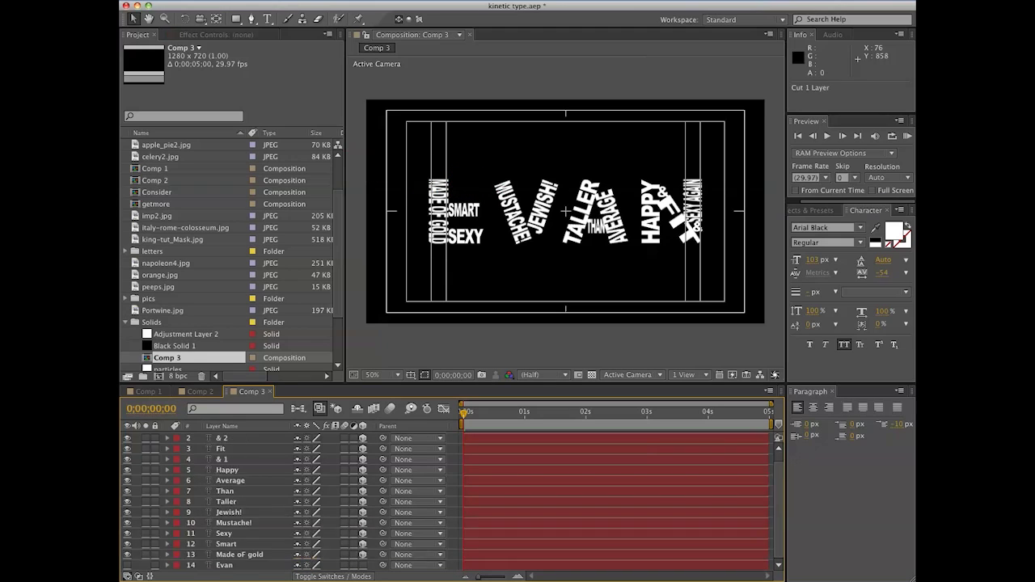
- Separate the Made of gold layer's position into individual X, Y and Z dimensions
{"action": "left_click", "coordinate": [251, 556]}
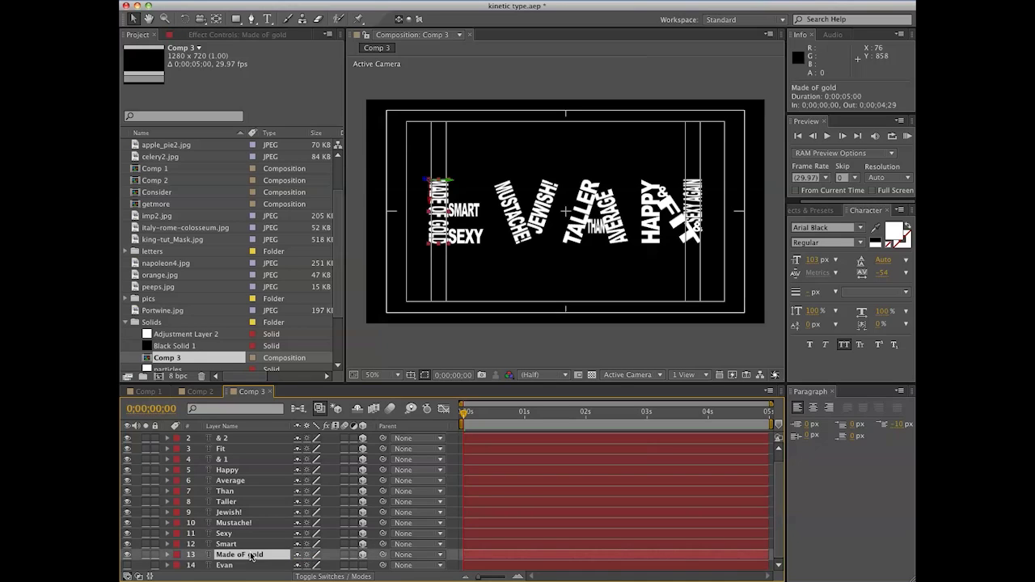
{"action": "key", "text": "p"}
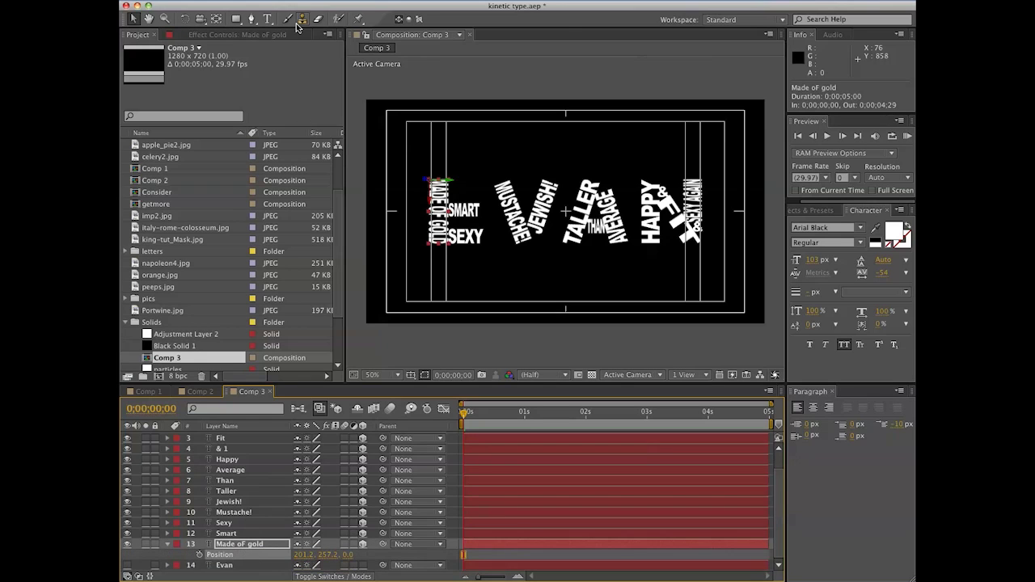
{"action": "left_click", "coordinate": [421, 0]}
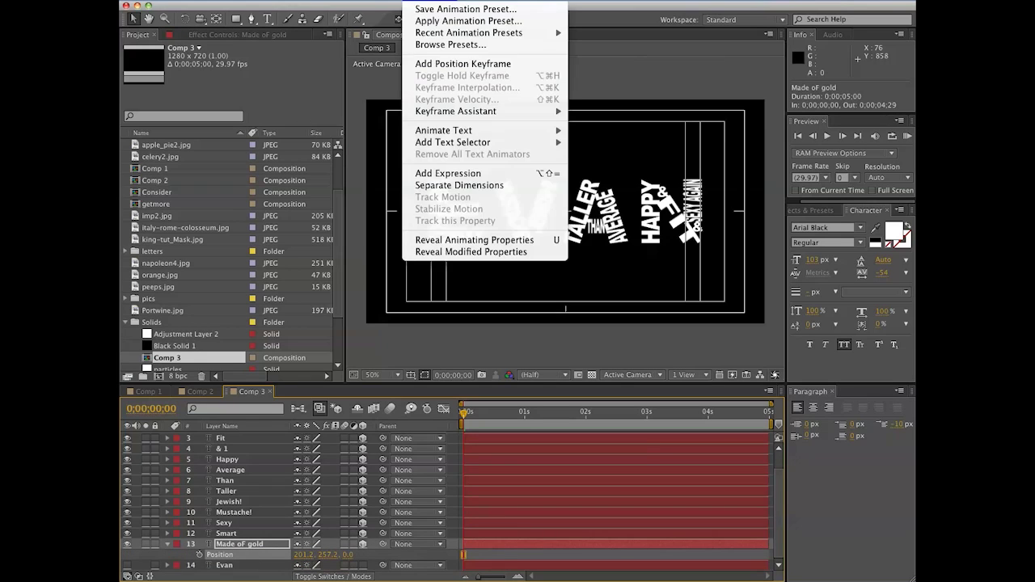
{"action": "left_click", "coordinate": [459, 186]}
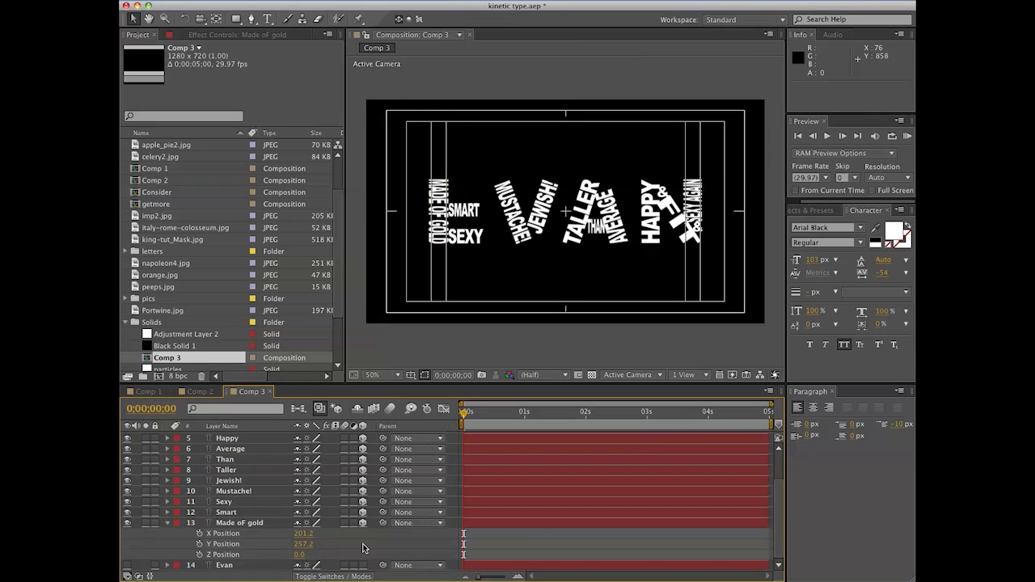
- Start keyframing on the Made of gold layer's Z position only, at the beginning of the timeline
{"action": "left_click", "coordinate": [198, 534]}
{"action": "left_click", "coordinate": [199, 544]}
{"action": "left_click", "coordinate": [199, 554]}
{"action": "left_click", "coordinate": [199, 545]}
{"action": "left_click", "coordinate": [199, 534]}
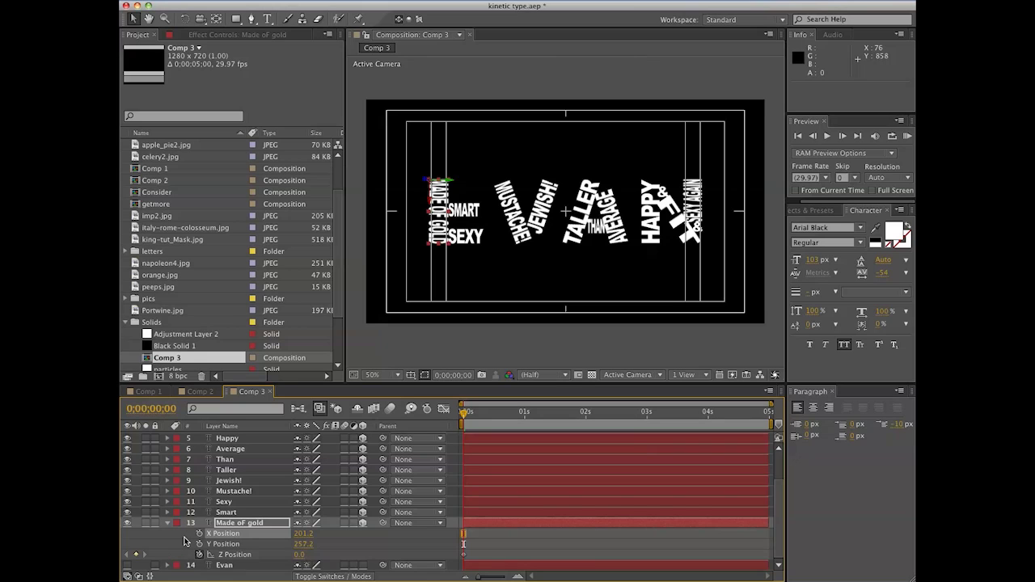
- Restore the cut Fun layer and set its Z position to 0
{"action": "key", "text": "ctrl+v"}
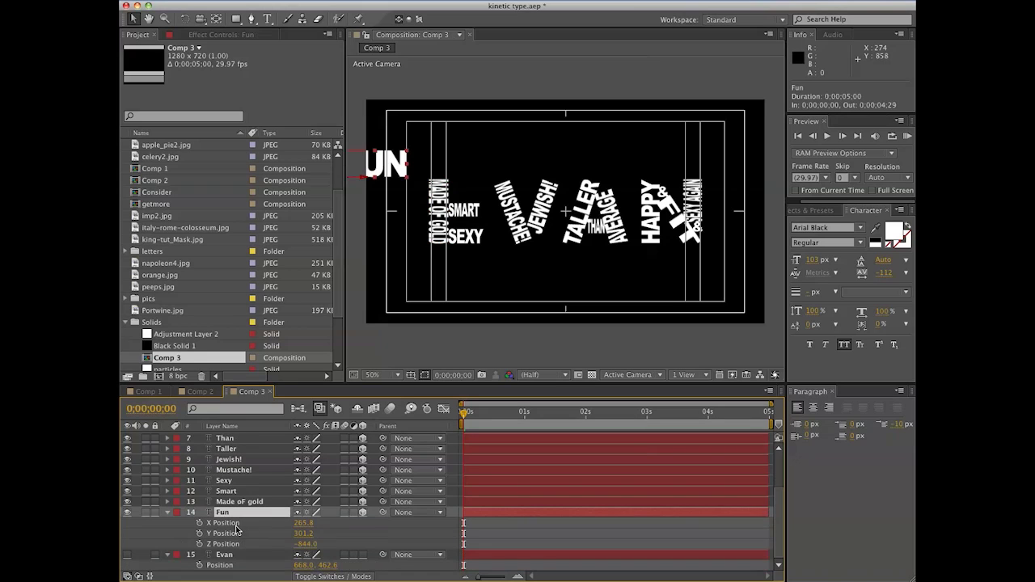
{"action": "left_click", "coordinate": [233, 524]}
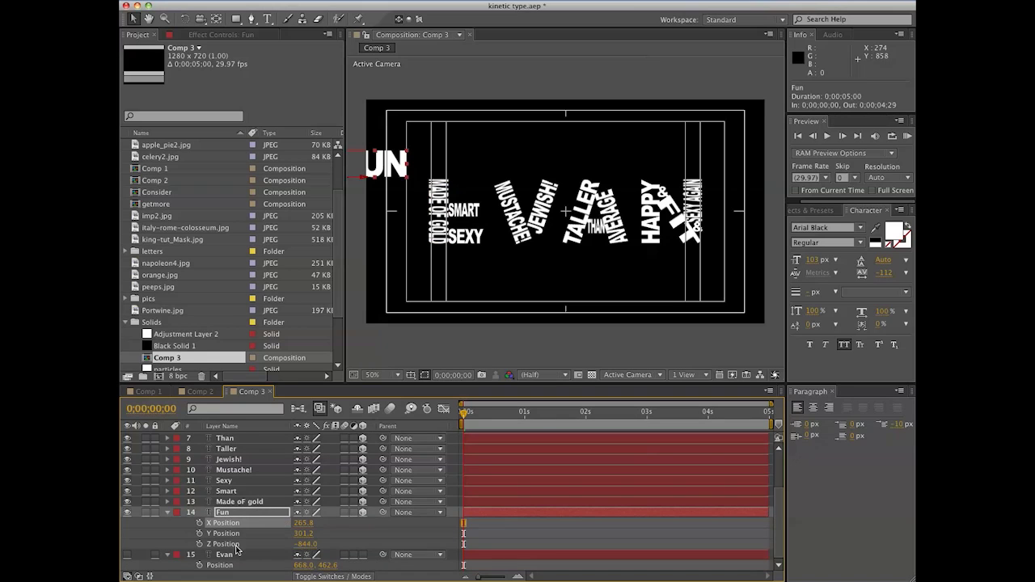
{"action": "left_click", "coordinate": [236, 546]}
{"action": "left_click", "coordinate": [301, 545]}
{"action": "type", "text": "0"}
{"action": "key", "text": "Return"}
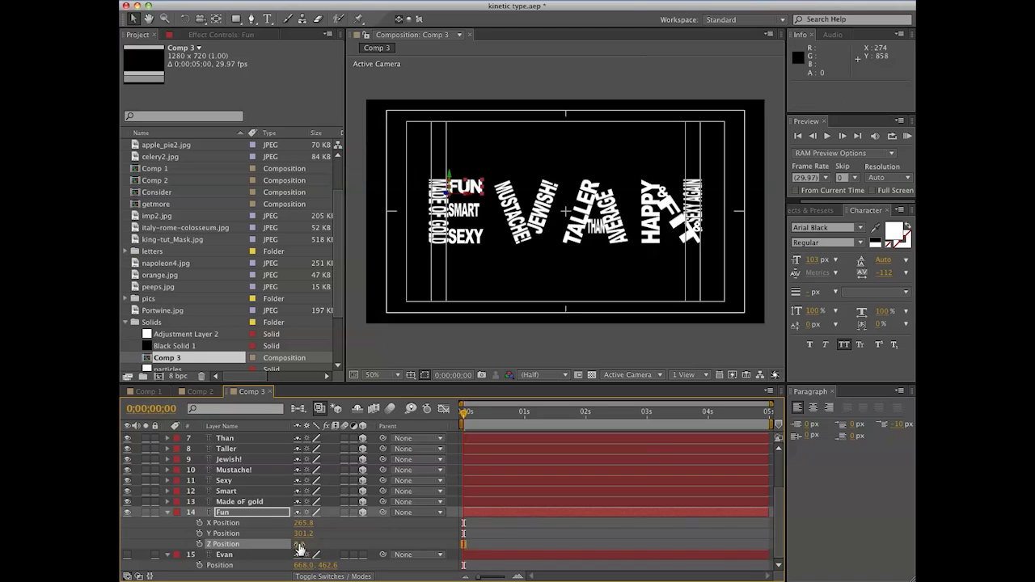
- Keyframe the Fun layer's Z position to 0 at frame 10 and -500 at frame 0, and preview the move
{"action": "key", "text": "shift+Page_Down"}
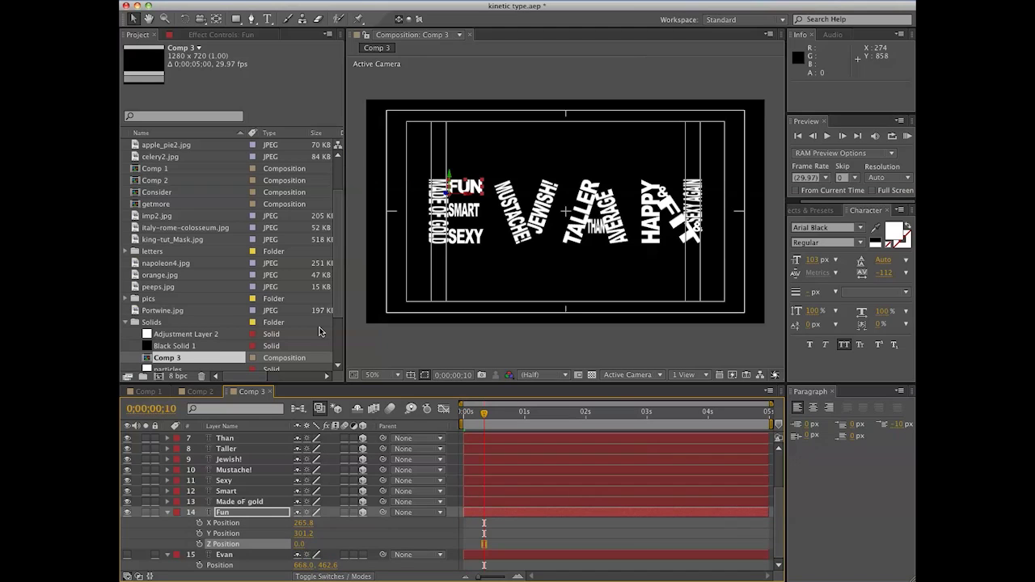
{"action": "left_click", "coordinate": [200, 545]}
{"action": "key", "text": "Home"}
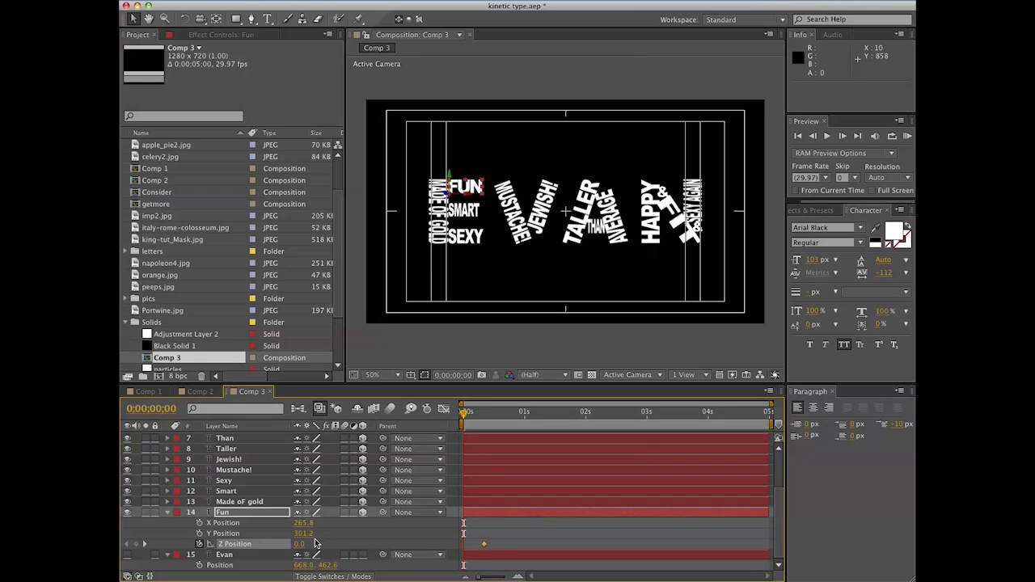
{"action": "left_click", "coordinate": [301, 544]}
{"action": "type", "text": "-500"}
{"action": "key", "text": "Return"}
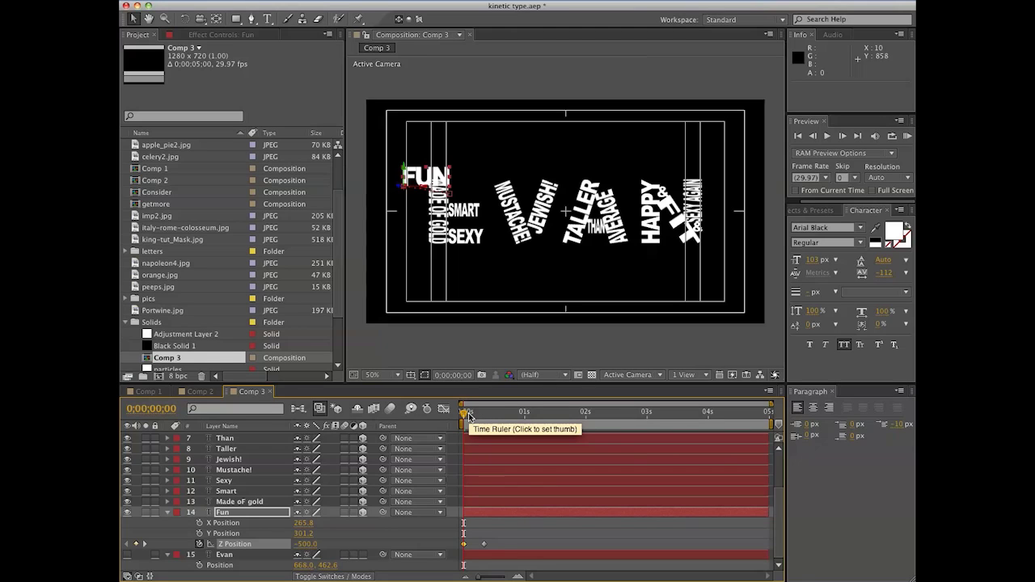
{"action": "left_click_drag", "start_coordinate": [467, 416], "coordinate": [480, 419]}
{"action": "key", "text": "KP_0"}
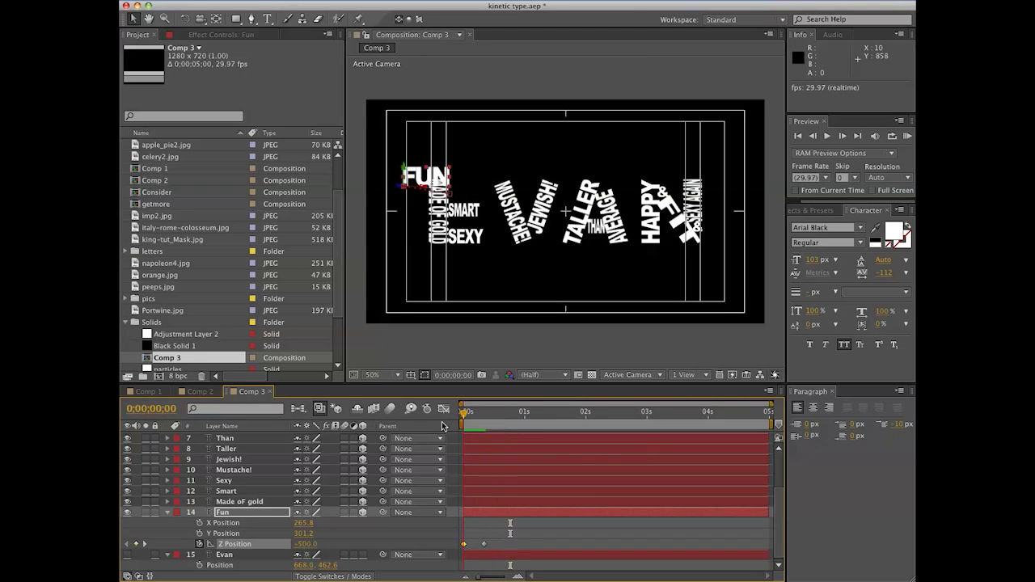
- Add a Z position keyframe of 50 to the Fun layer at frame 7, as an overshoot
{"action": "left_click_drag", "start_coordinate": [468, 416], "coordinate": [486, 420]}
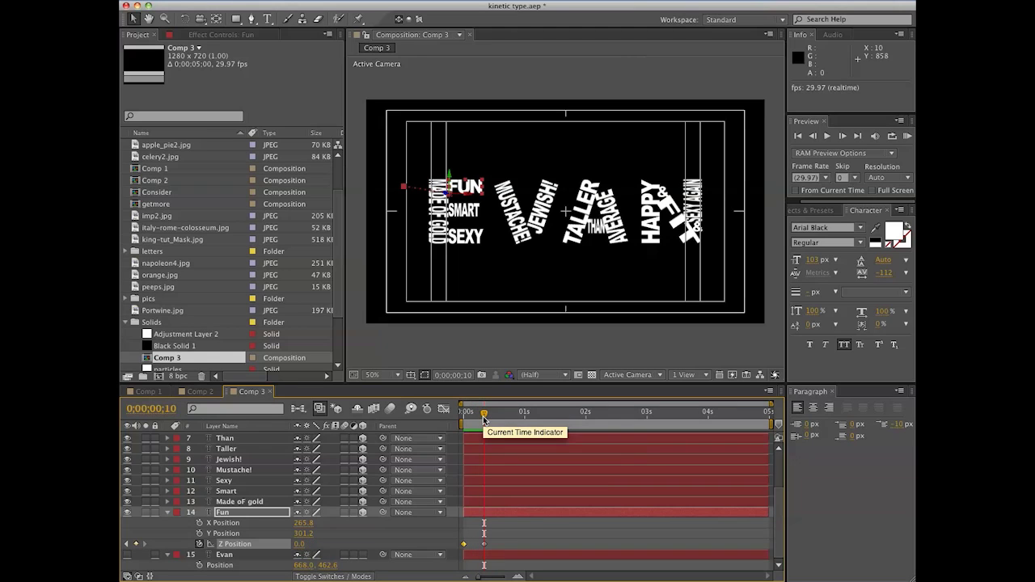
{"action": "key", "text": "Page_Up"}
{"action": "key", "text": "Page_Up"}
{"action": "key", "text": "Page_Up"}
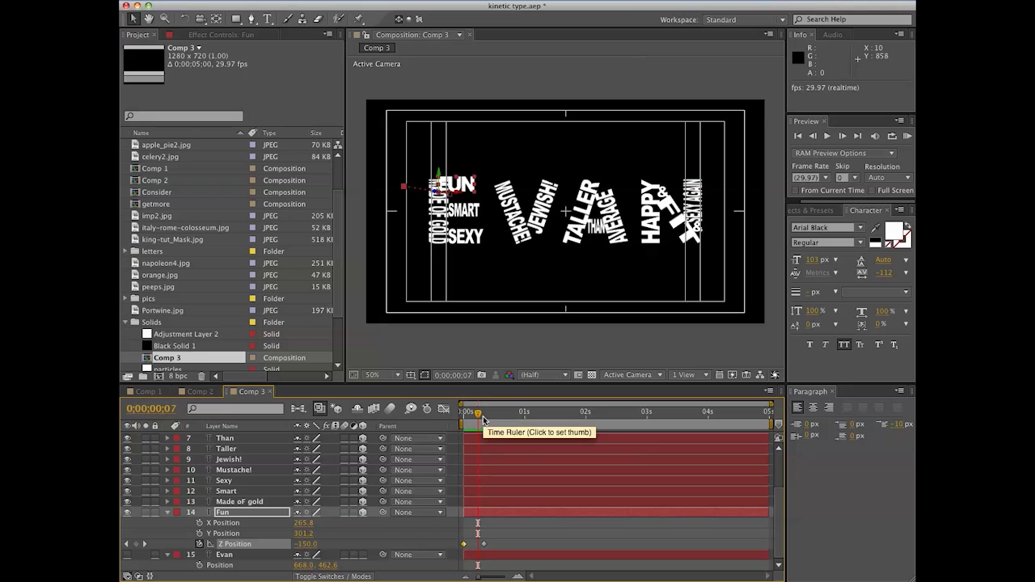
{"action": "left_click", "coordinate": [306, 544]}
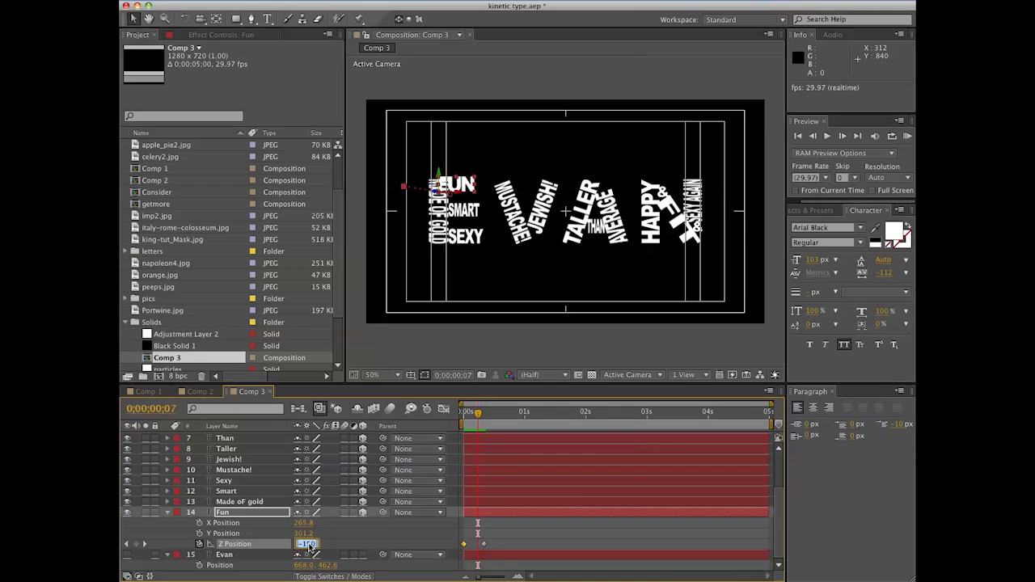
{"action": "type", "text": "50"}
{"action": "key", "text": "Return"}
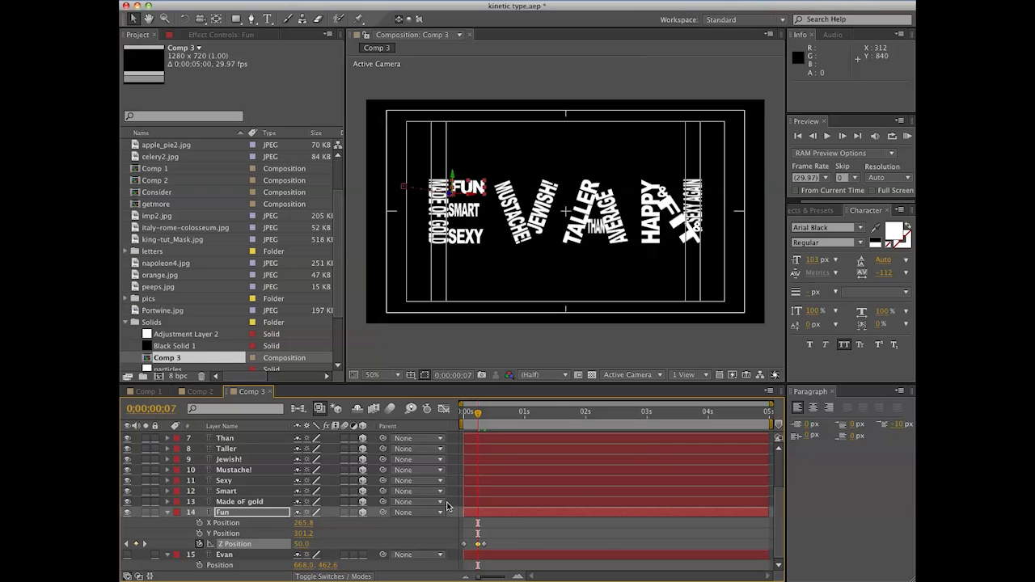
- Add a slightly negative Z position keyframe to the Fun layer at frame 9 and preview the bounce
{"action": "key", "text": "Page_Down"}
{"action": "key", "text": "Page_Down"}
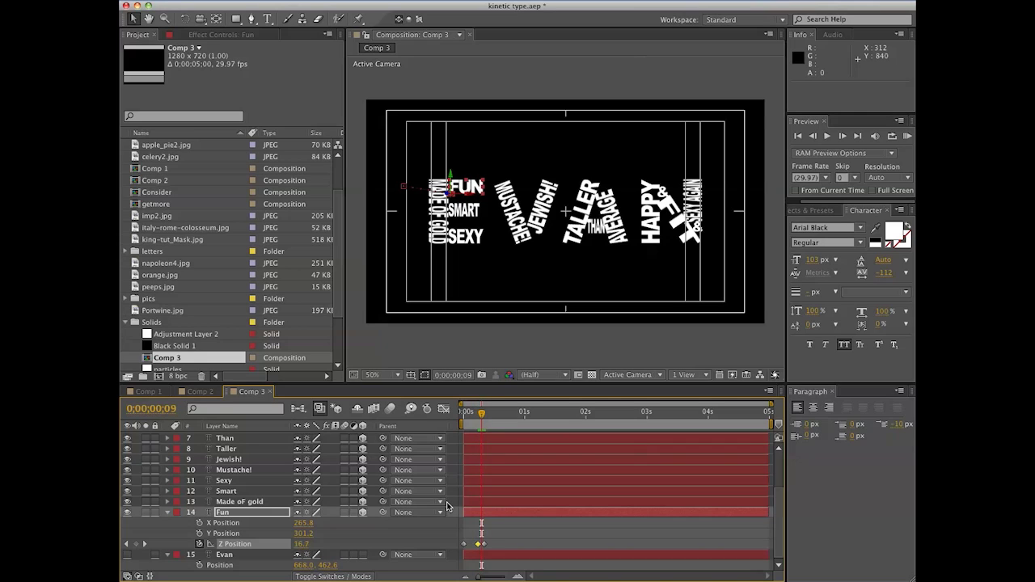
{"action": "left_click", "coordinate": [307, 543]}
{"action": "type", "text": "0"}
{"action": "key", "text": "Return"}
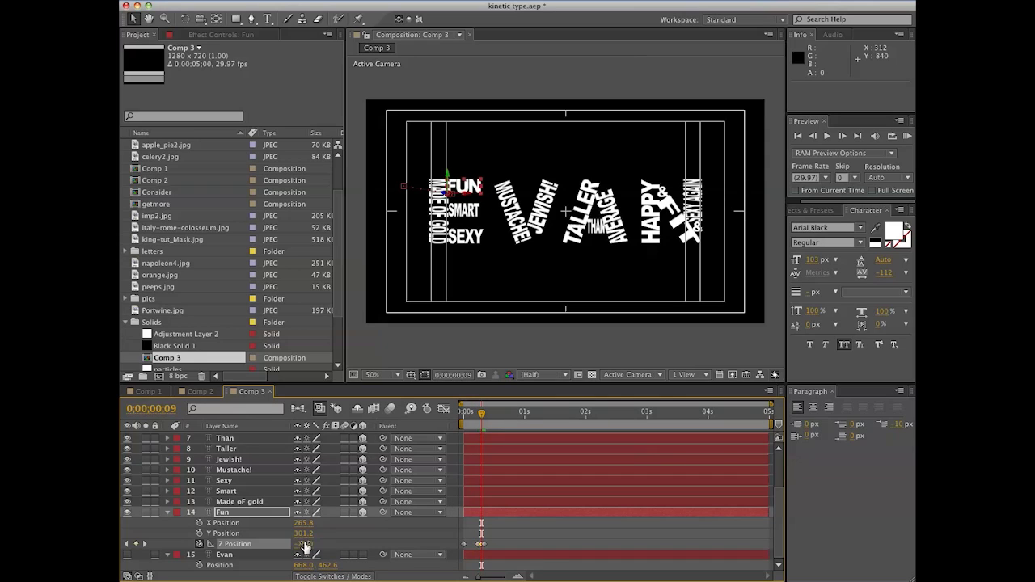
{"action": "key", "text": "space"}
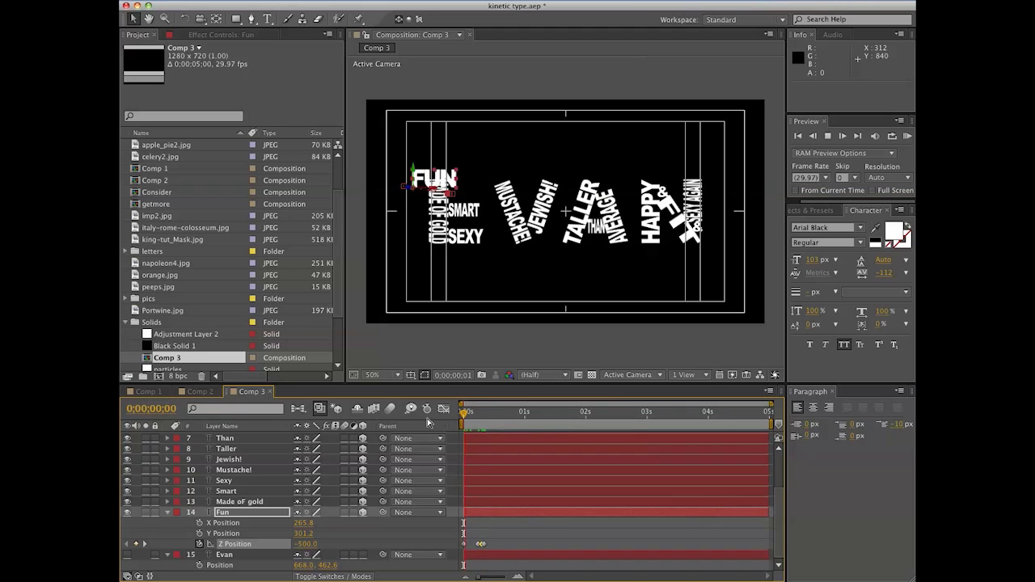
- Play the Fun layer's bounce from the start of the composition and hide the title/action-safe guides
{"action": "left_click_drag", "start_coordinate": [488, 426], "coordinate": [454, 428]}
{"action": "key", "text": "space"}
{"action": "key", "text": "space"}
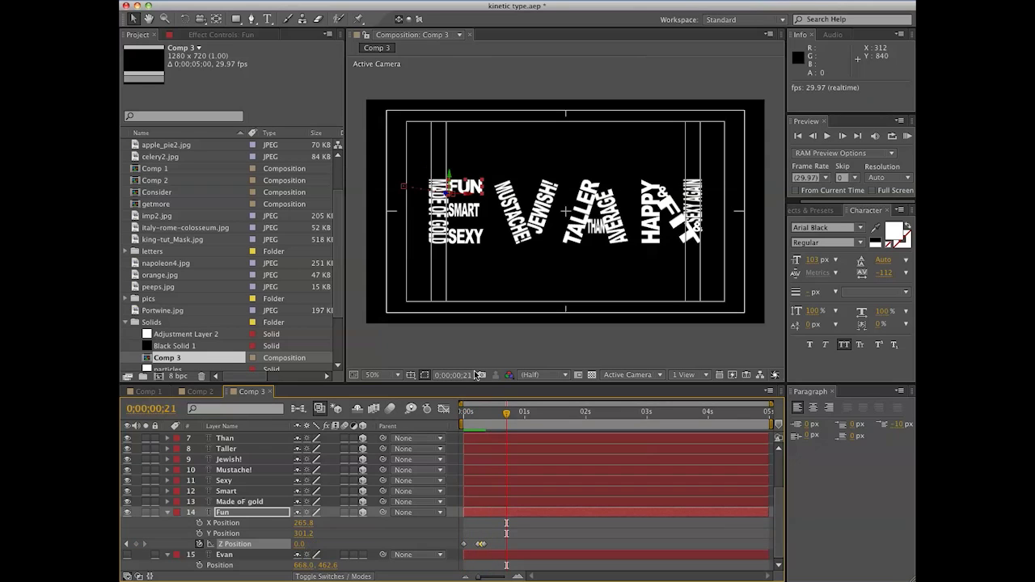
{"action": "left_click", "coordinate": [423, 376]}
{"action": "left_click", "coordinate": [445, 386]}
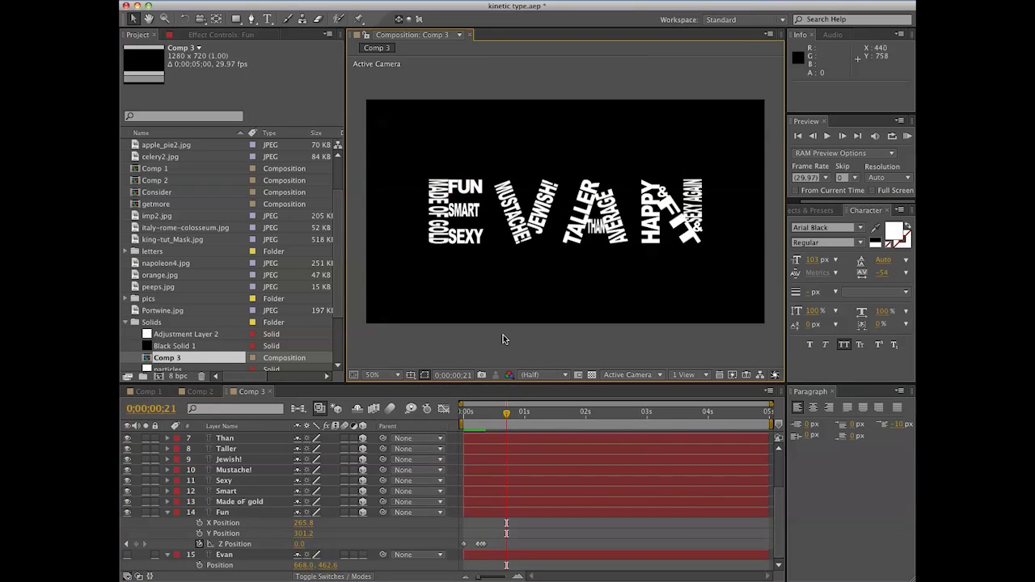
- Preview the Fun layer's bounce close up at 200% magnification
{"action": "key", "text": "period"}
{"action": "scroll", "coordinate": [515, 226], "scroll_direction": "up", "scroll_amount": 3}
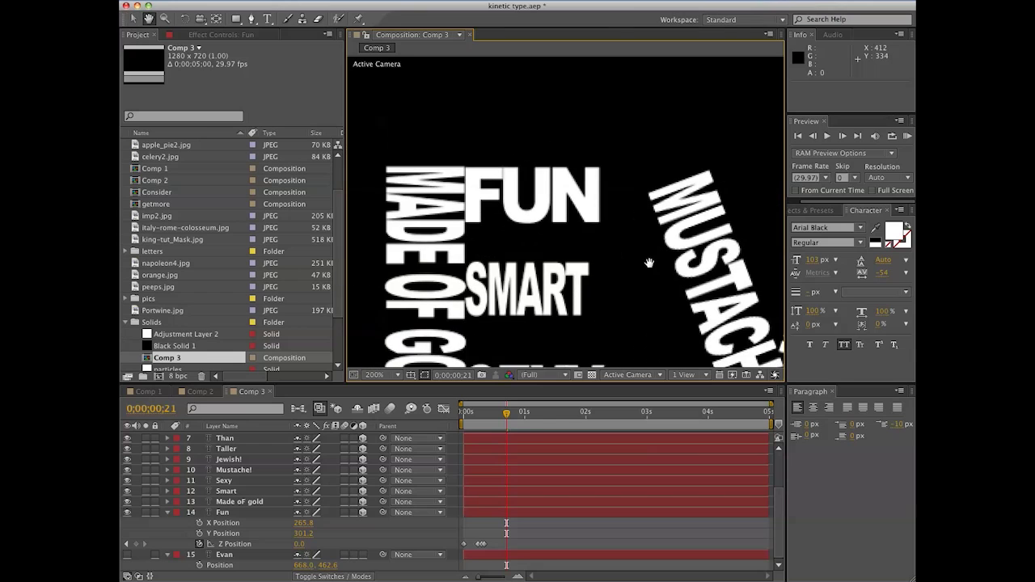
{"action": "key", "text": "space"}
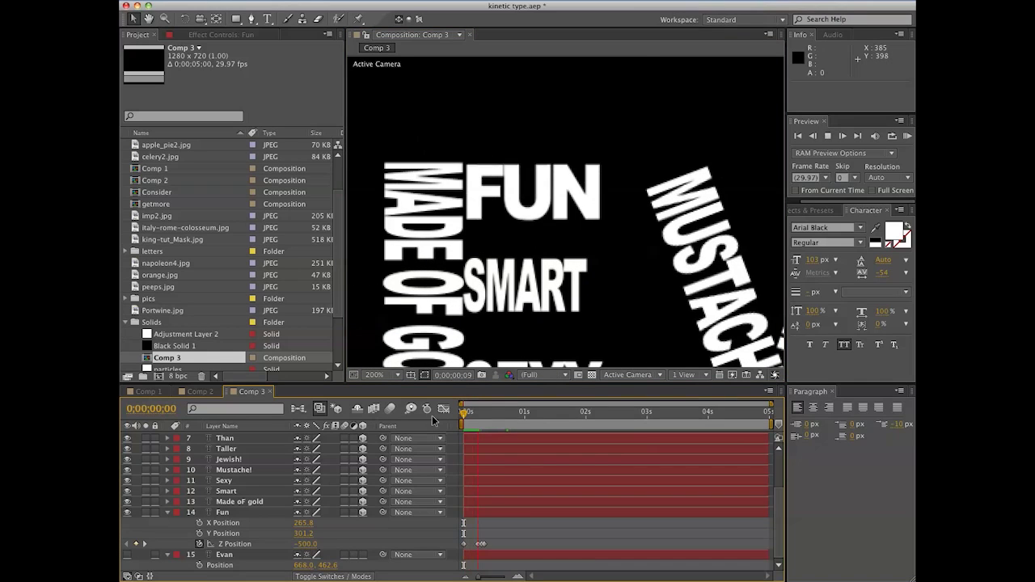
{"action": "left_click_drag", "start_coordinate": [458, 412], "coordinate": [486, 420]}
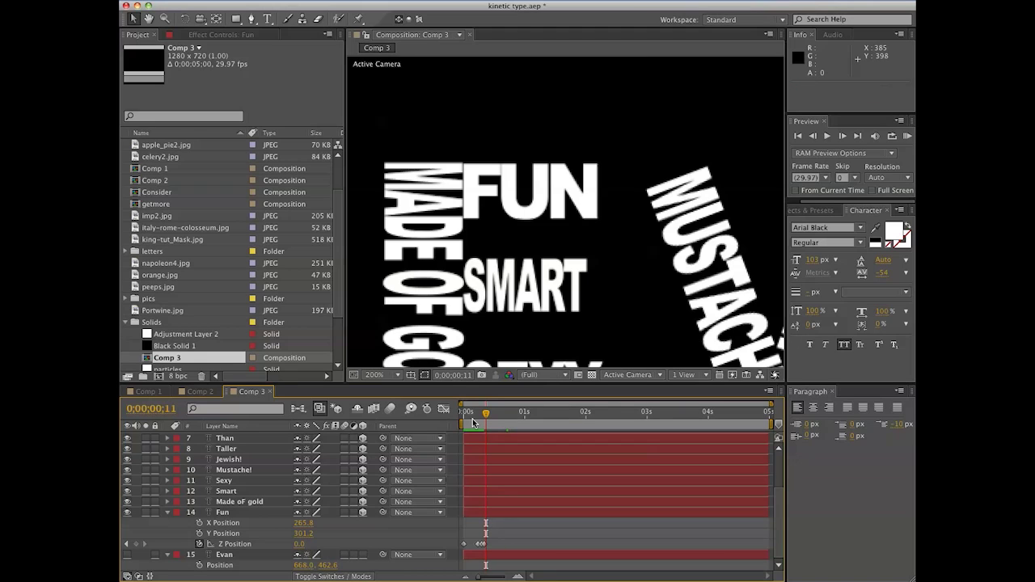
{"action": "key", "text": "KP_0"}
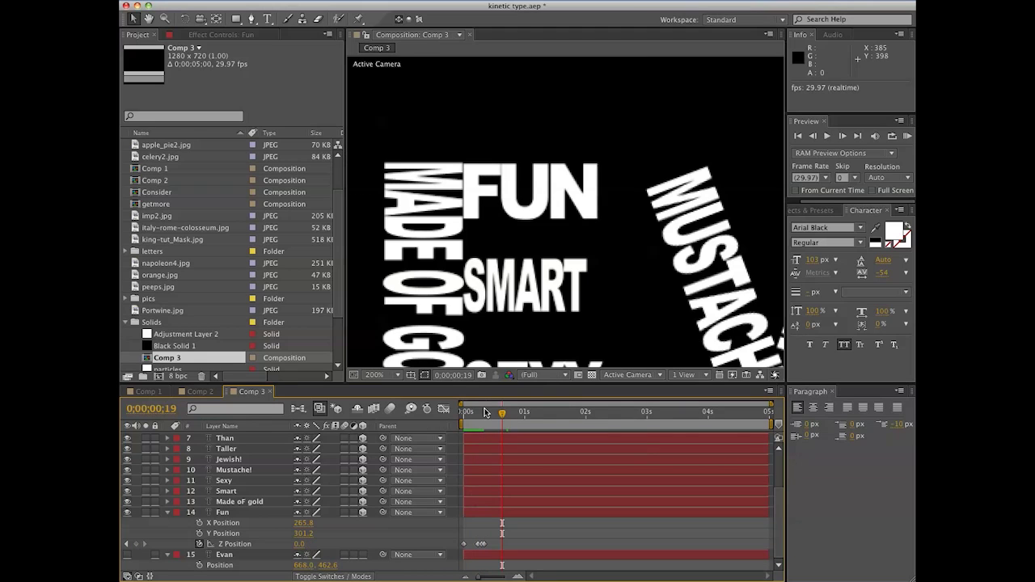
- Shift the Fun layer's Z position keyframes after the first one earlier, so the overshoot lands at frame 4, and preview the faster move
{"action": "left_click_drag", "start_coordinate": [503, 419], "coordinate": [463, 425]}
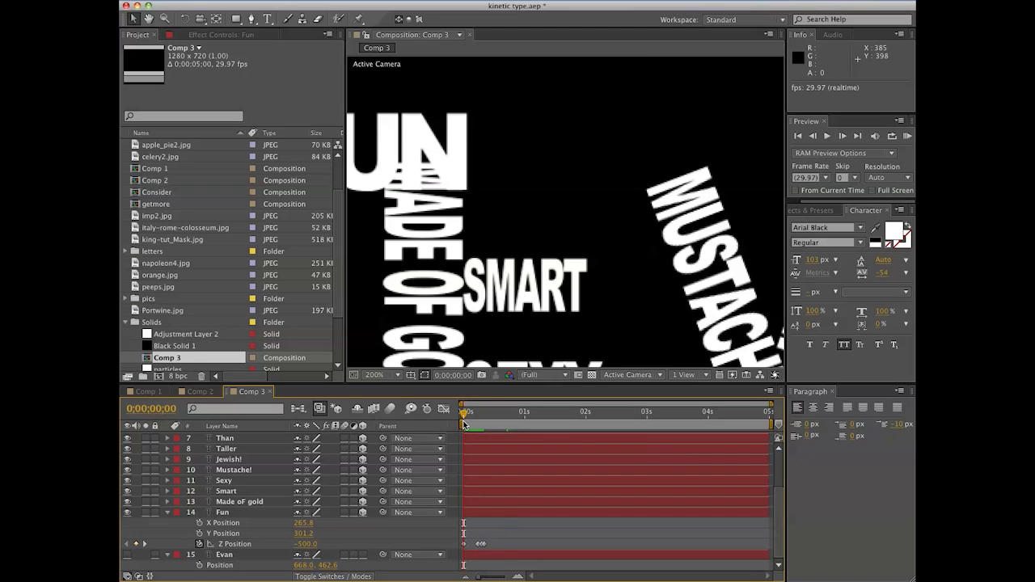
{"action": "key", "text": "Page_Down"}
{"action": "key", "text": "Page_Down"}
{"action": "key", "text": "Page_Down"}
{"action": "key", "text": "Page_Down"}
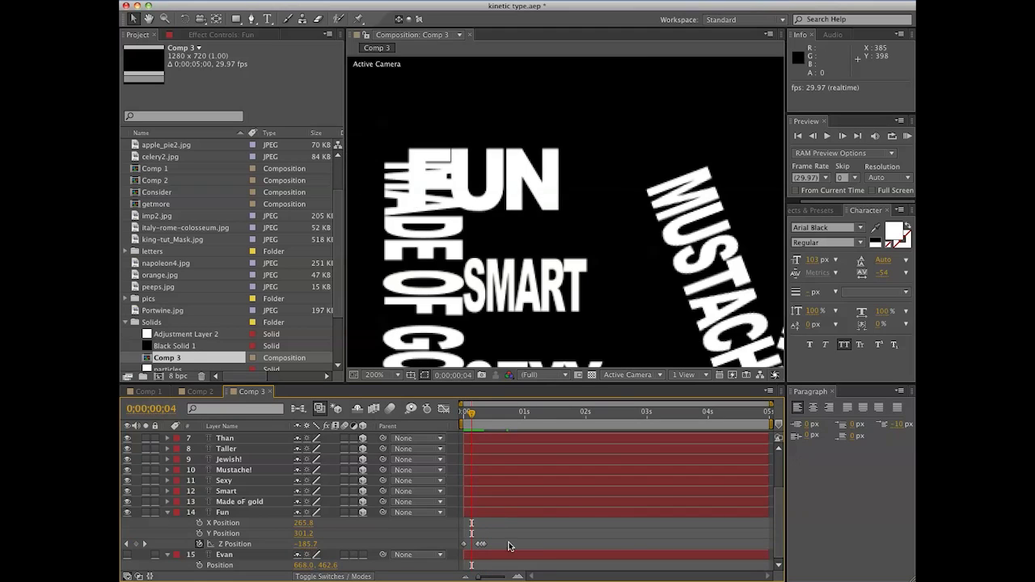
{"action": "left_click_drag", "start_coordinate": [483, 544], "coordinate": [473, 548]}
{"action": "left_click_drag", "start_coordinate": [474, 412], "coordinate": [427, 416]}
{"action": "key", "text": "space"}
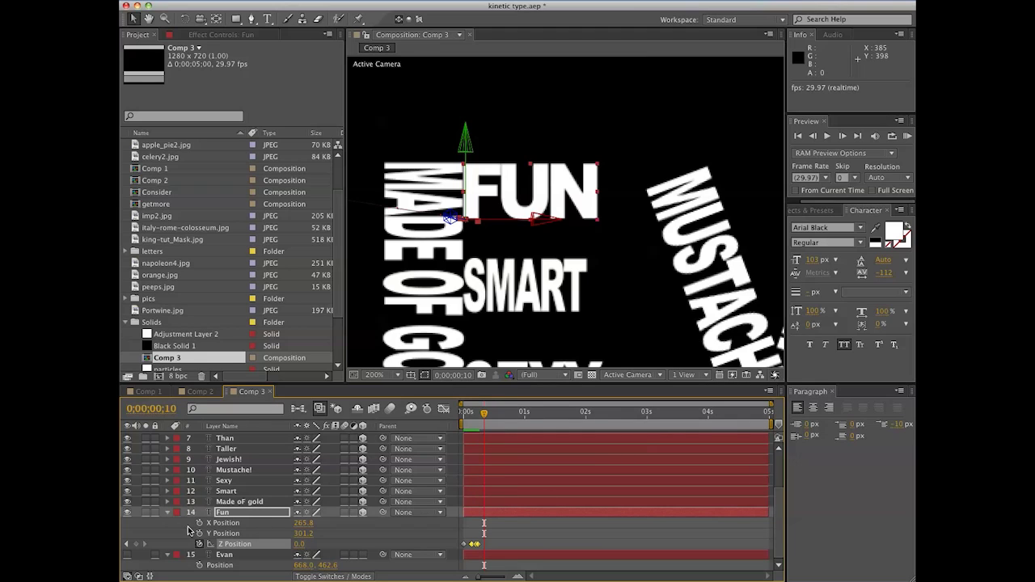
- Copy all of the Fun layer's Z position keyframes and paste them at frame 0 onto the layers from Made oF gold up to Sexy Again
{"action": "left_click", "coordinate": [243, 547]}
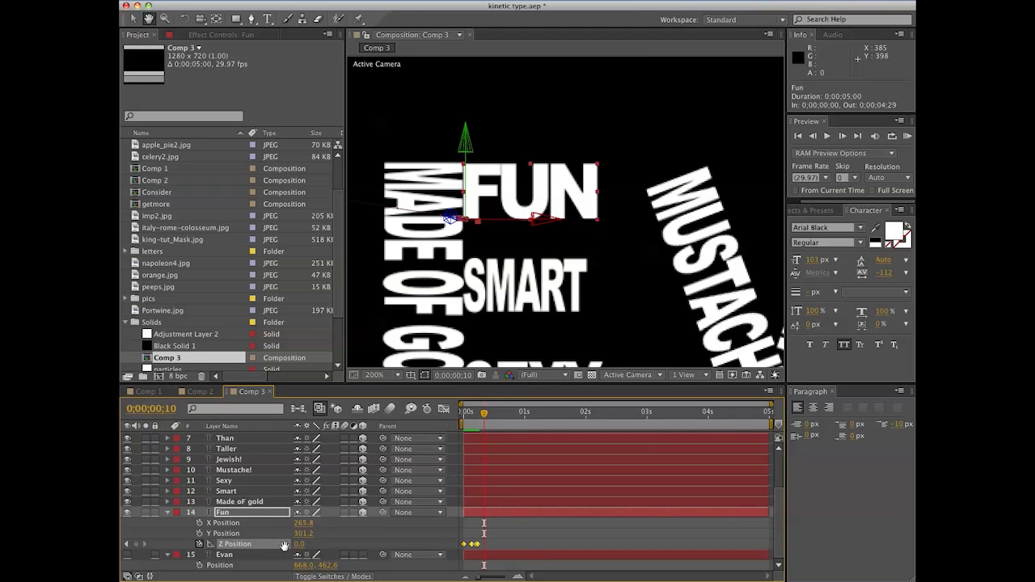
{"action": "key", "text": "space"}
{"action": "key", "text": "space"}
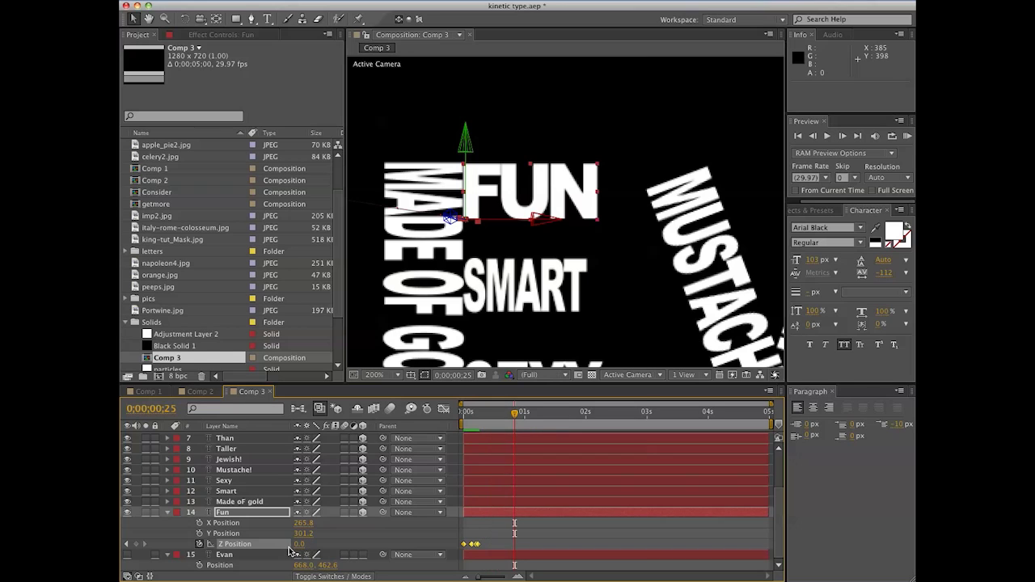
{"action": "key", "text": "ctrl+c"}
{"action": "left_click", "coordinate": [465, 413]}
{"action": "left_click", "coordinate": [245, 502]}
{"action": "scroll", "coordinate": [256, 479], "scroll_direction": "up", "scroll_amount": 3}
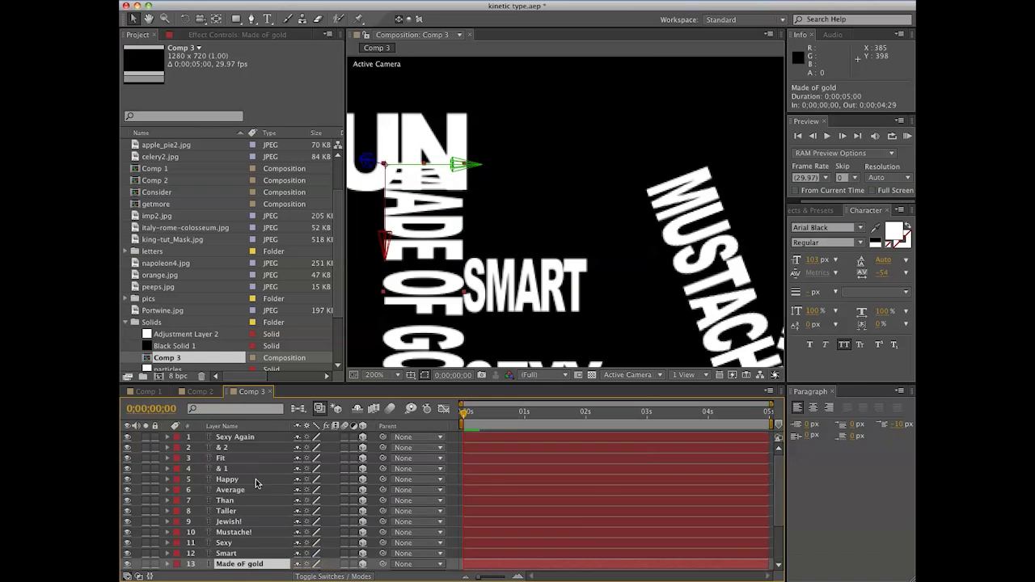
{"action": "left_click", "coordinate": [241, 436], "text": "shift"}
{"action": "scroll", "coordinate": [262, 489], "scroll_direction": "down", "scroll_amount": 2}
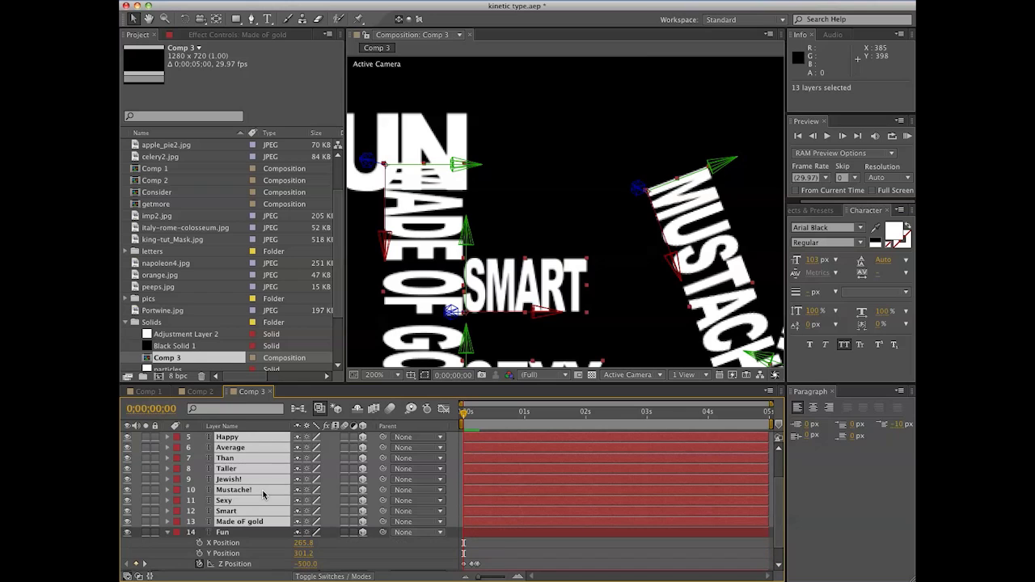
{"action": "key", "text": "ctrl+v"}
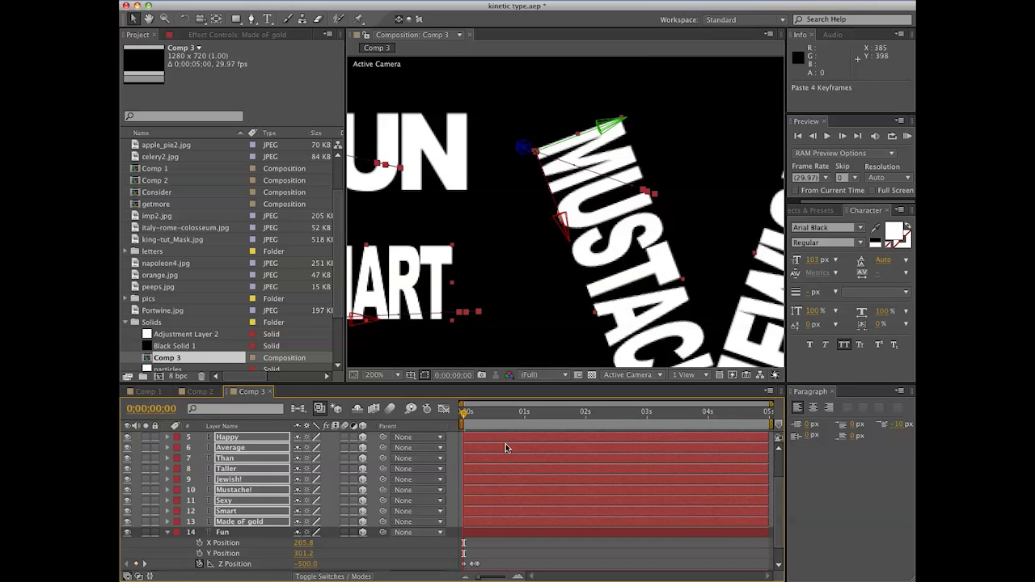
- Preview the animation of all the words together, return to frame 0 and collapse the Fun layer's properties
{"action": "scroll", "coordinate": [458, 299], "scroll_direction": "down", "scroll_amount": 4}
{"action": "key", "text": "space"}
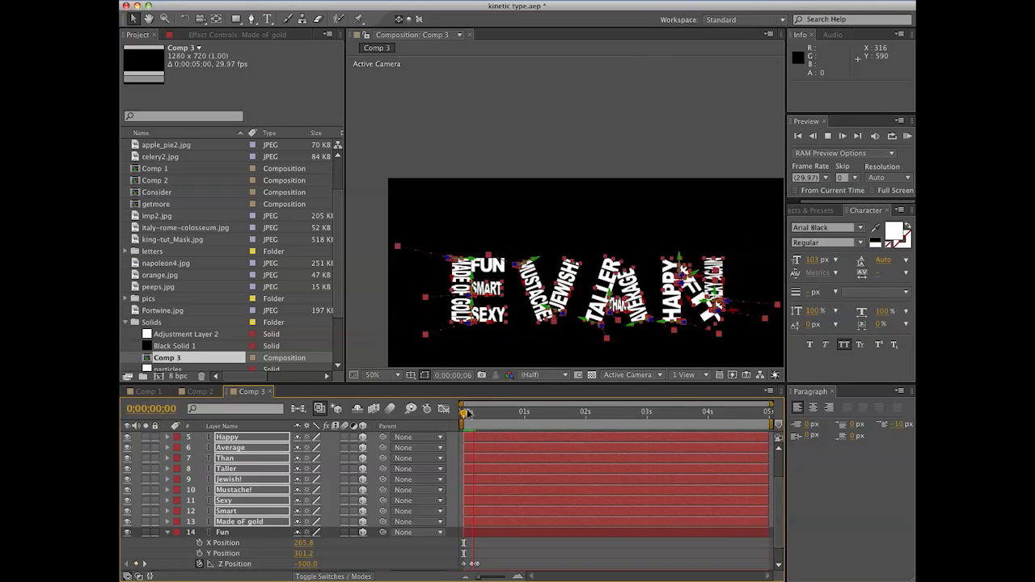
{"action": "key", "text": "space"}
{"action": "mouse_move", "coordinate": [462, 412]}
{"action": "left_mouse_down"}
{"action": "mouse_move", "coordinate": [503, 412]}
{"action": "mouse_move", "coordinate": [462, 412]}
{"action": "left_mouse_up"}
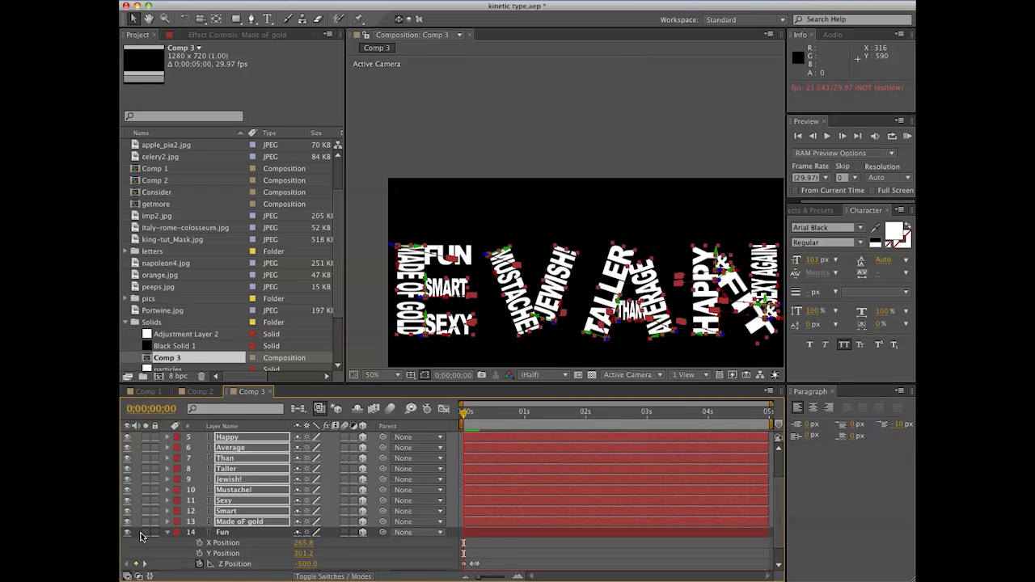
{"action": "left_click", "coordinate": [168, 532]}
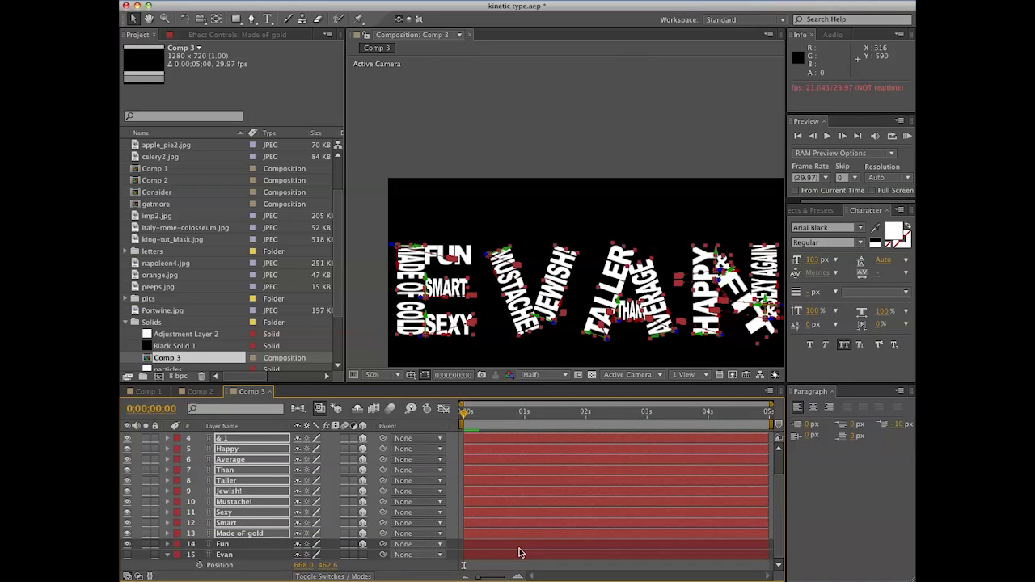
- Undo the last layer time change and trim all the layers to end at frame 8
{"action": "left_click", "coordinate": [451, 546]}
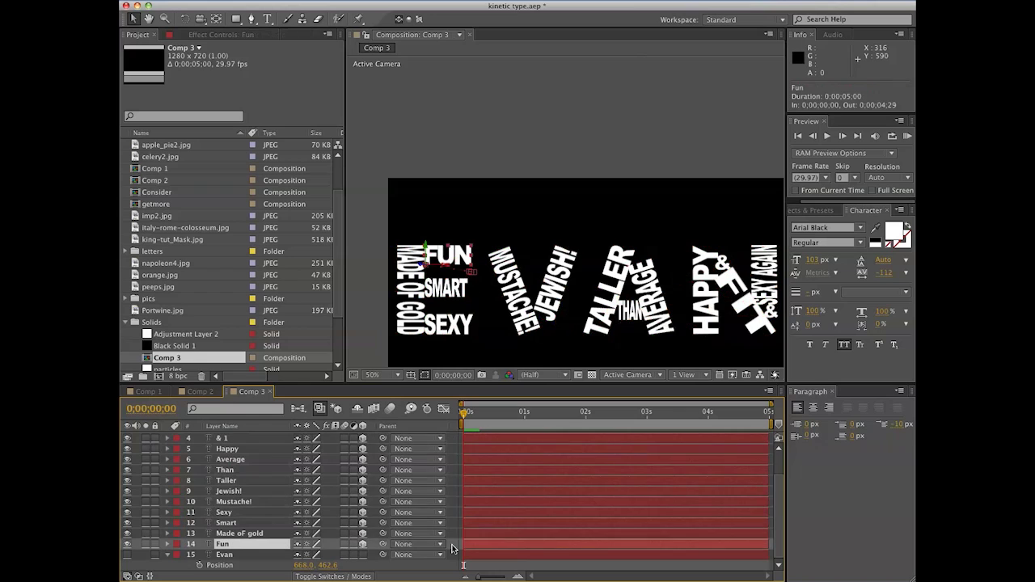
{"action": "left_click", "coordinate": [227, 438], "text": "shift"}
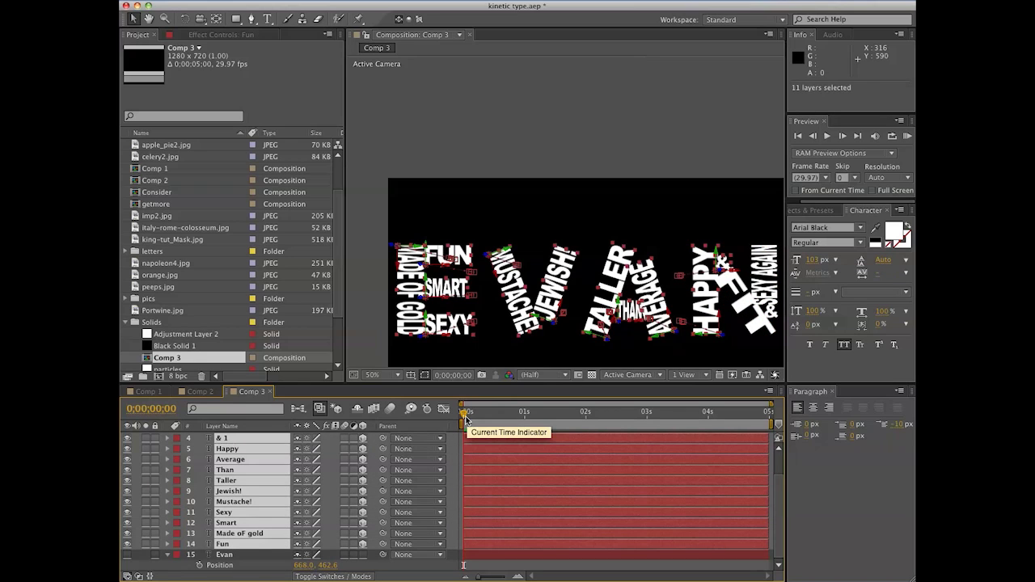
{"action": "key", "text": "ctrl+z"}
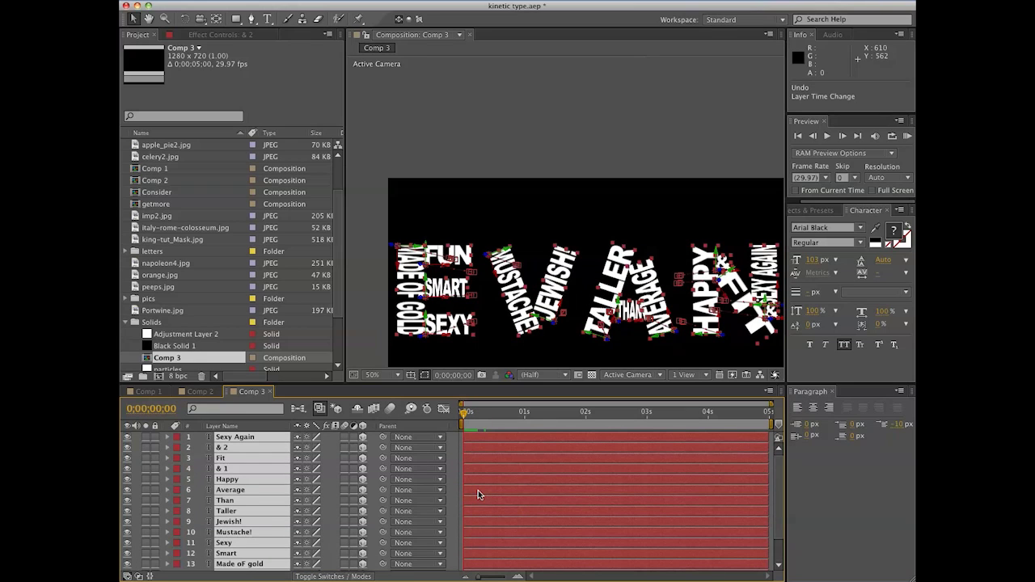
{"action": "key", "text": "Page_Down"}
{"action": "key", "text": "Page_Down"}
{"action": "key", "text": "Page_Down"}
{"action": "key", "text": "Page_Down"}
{"action": "key", "text": "Page_Down"}
{"action": "key", "text": "Page_Down"}
{"action": "key", "text": "Page_Down"}
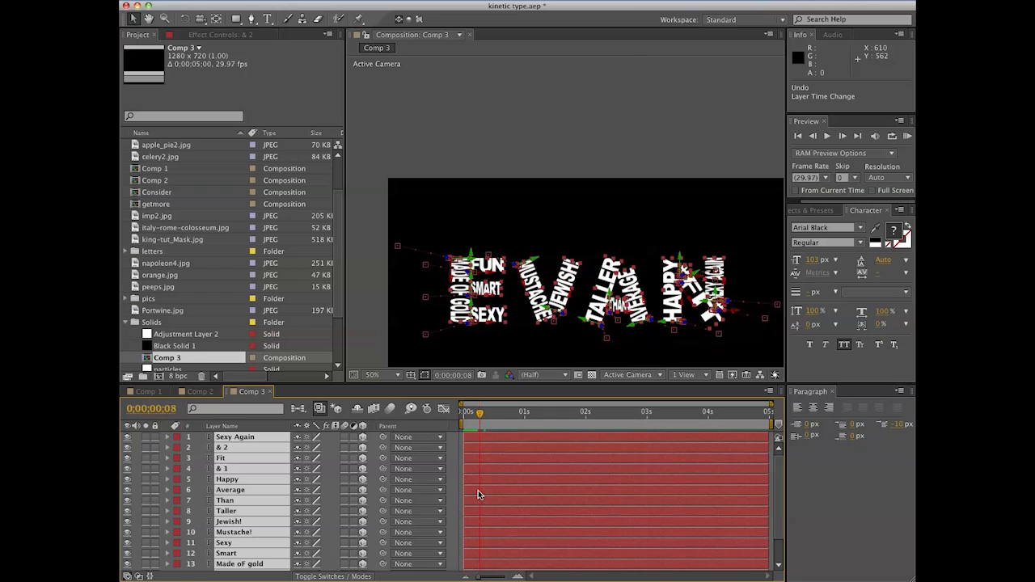
{"action": "key", "text": "Page_Down"}
{"action": "key", "text": "alt+]"}
{"action": "key", "text": "F2"}
- Apply Sequence Layers to the fourteen word layers, starting from Fun and ending with Sexy Again
{"action": "scroll", "coordinate": [472, 459], "scroll_direction": "down", "scroll_amount": 3}
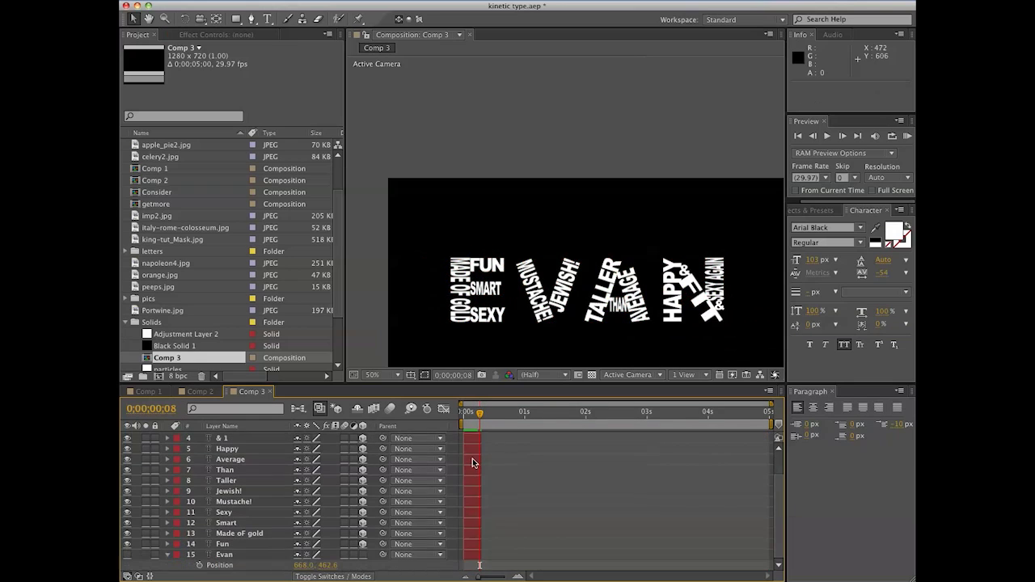
{"action": "left_click", "coordinate": [166, 555]}
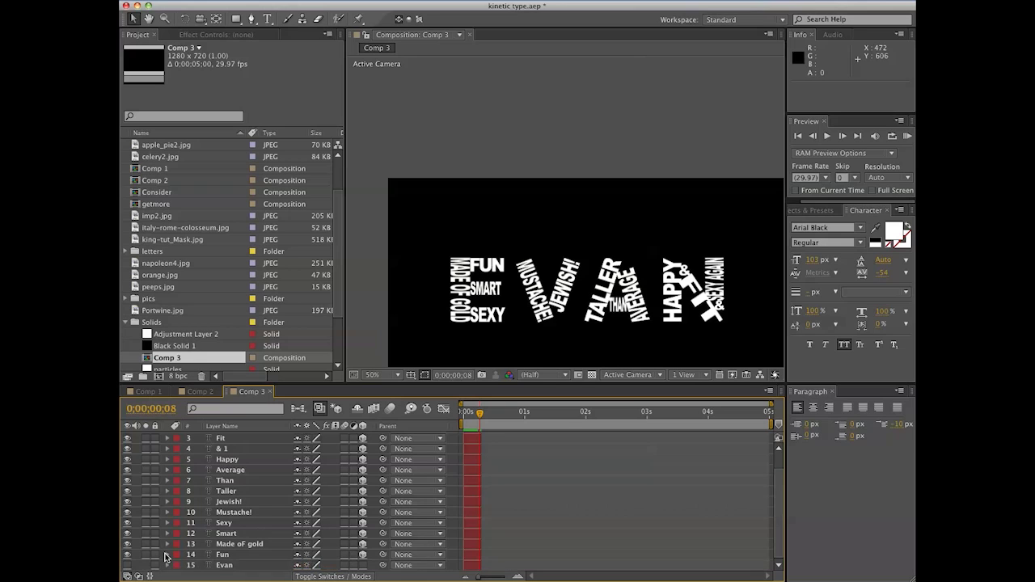
{"action": "left_click", "coordinate": [225, 565]}
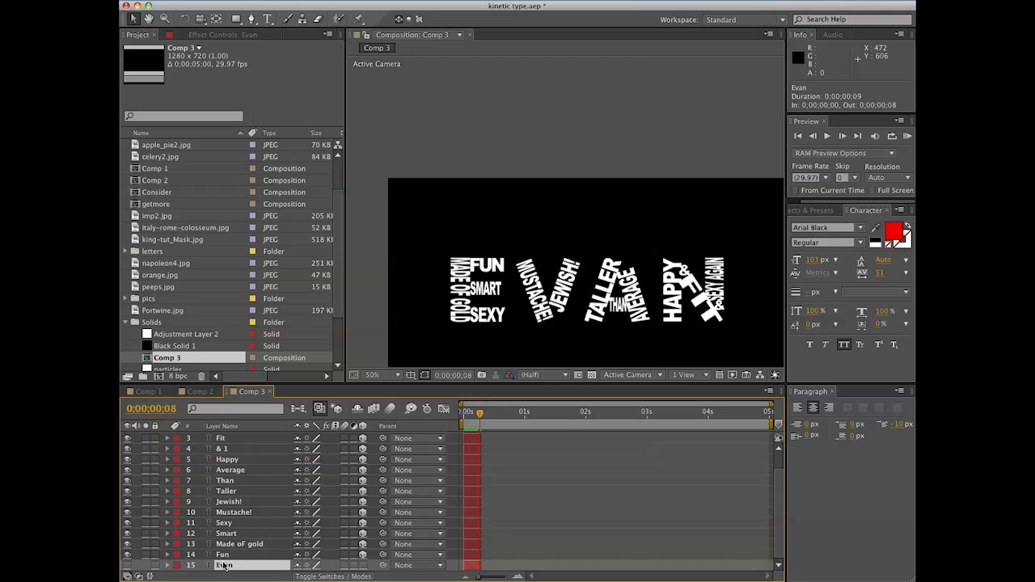
{"action": "left_click", "coordinate": [476, 557]}
{"action": "scroll", "coordinate": [474, 467], "scroll_direction": "up", "scroll_amount": 1}
{"action": "left_click", "coordinate": [474, 445], "text": "shift"}
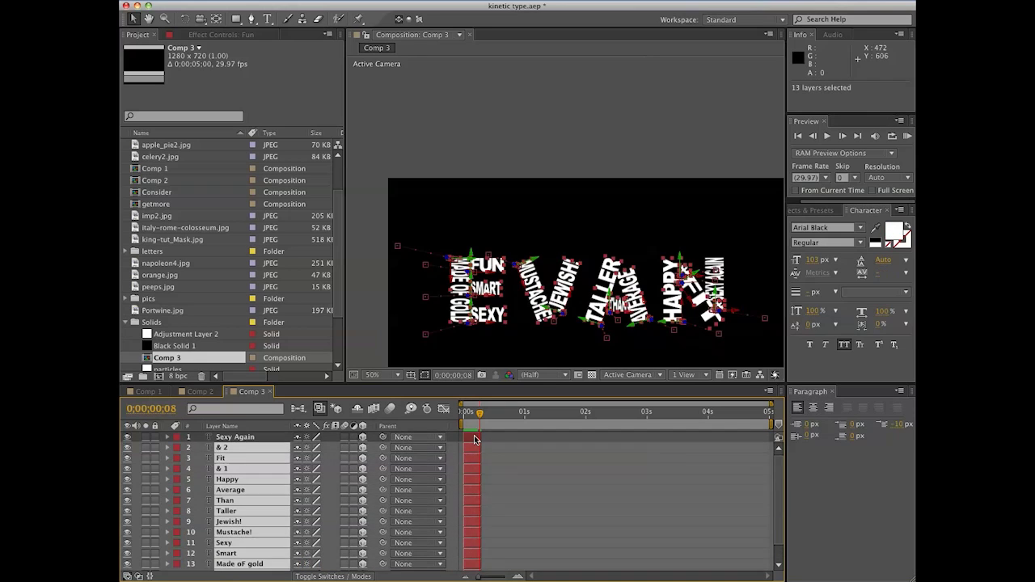
{"action": "left_click", "coordinate": [474, 437], "text": "shift"}
{"action": "left_click", "coordinate": [473, 2]}
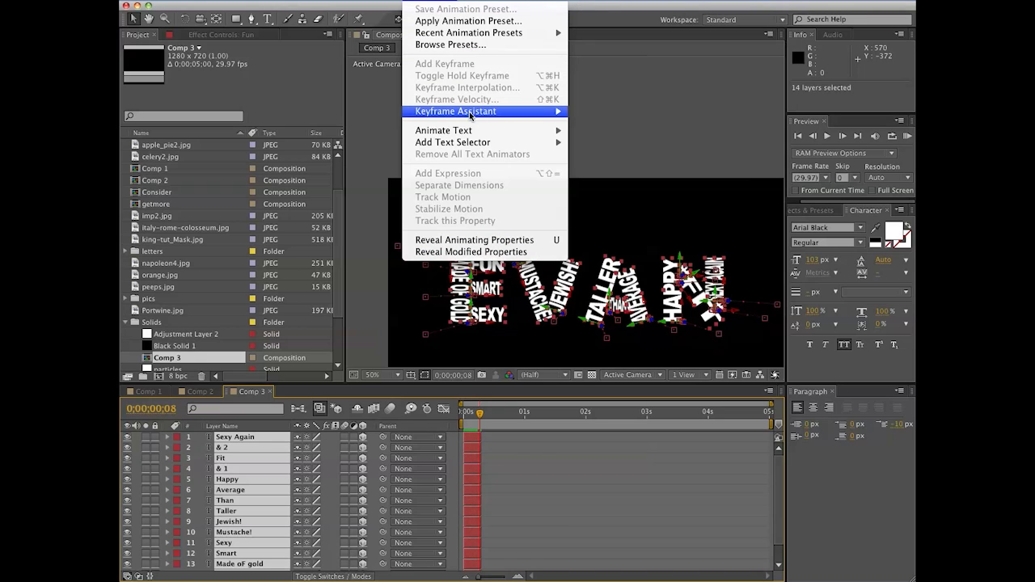
{"action": "mouse_move", "coordinate": [473, 113]}
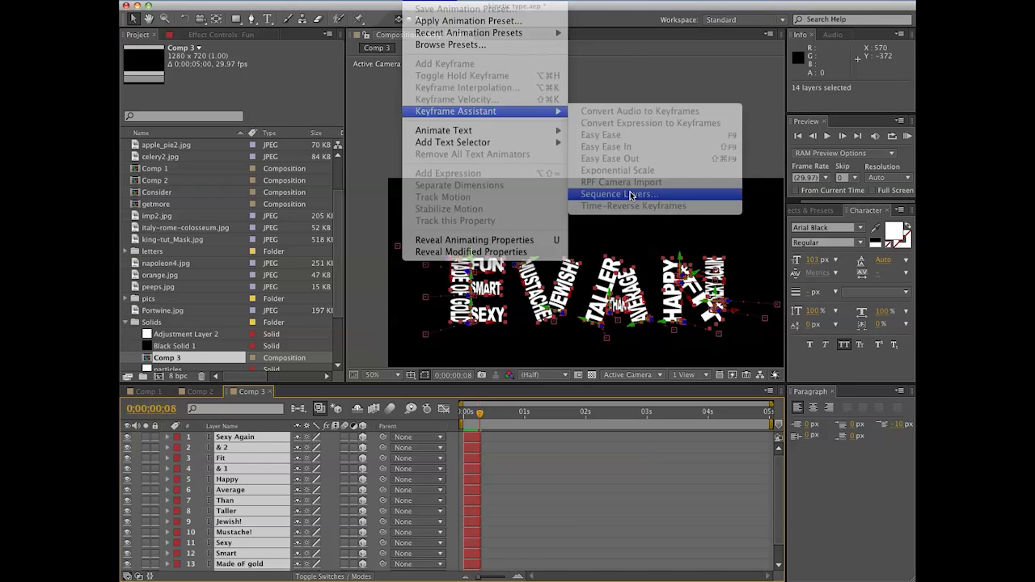
{"action": "left_click", "coordinate": [631, 194]}
{"action": "left_click", "coordinate": [597, 332]}
{"action": "left_click", "coordinate": [566, 435]}
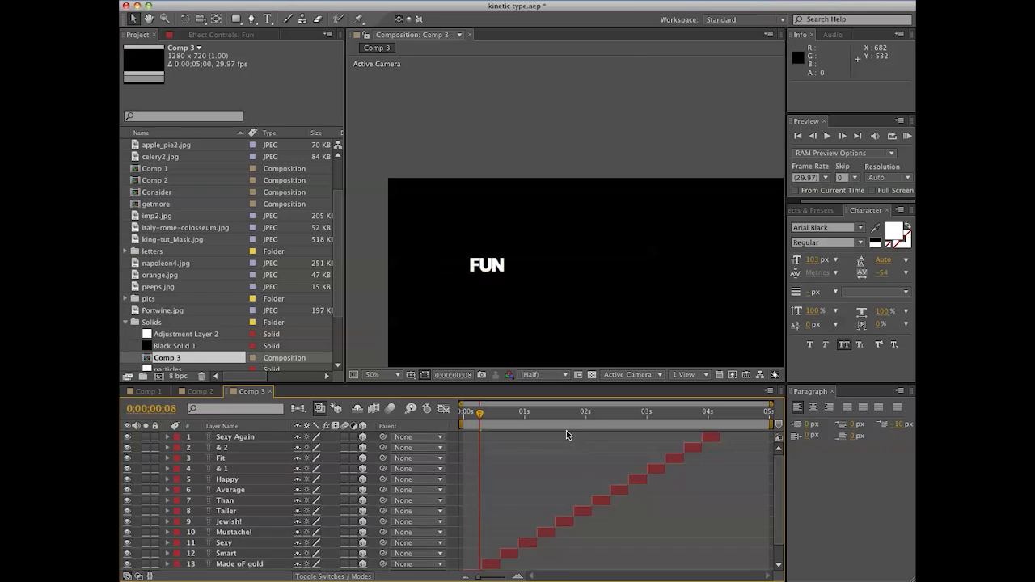
- Extend the out points of all the layers to the composition's last frame, 0;00;04;29
{"action": "left_click_drag", "start_coordinate": [500, 424], "coordinate": [768, 421]}
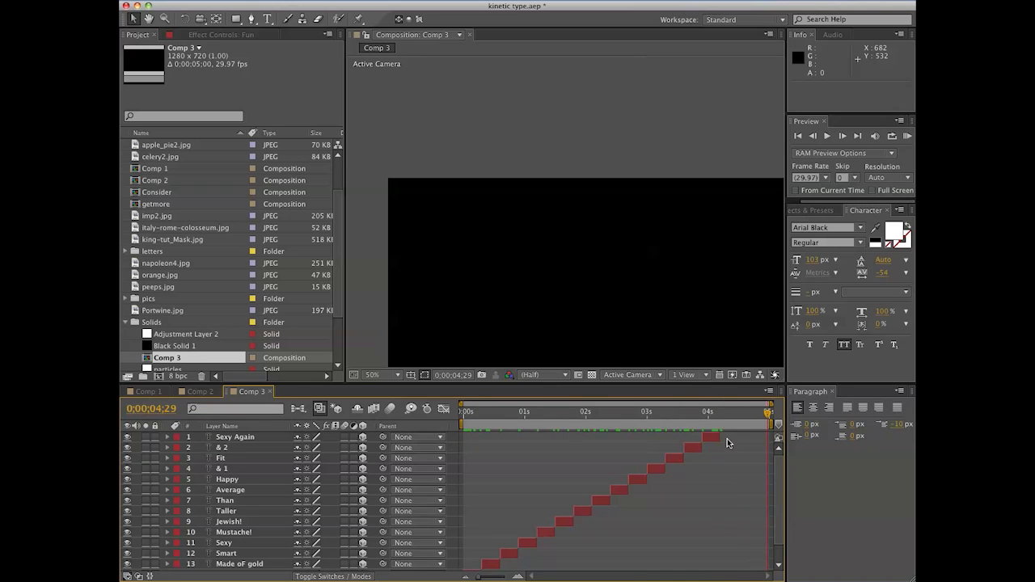
{"action": "key", "text": "ctrl+a"}
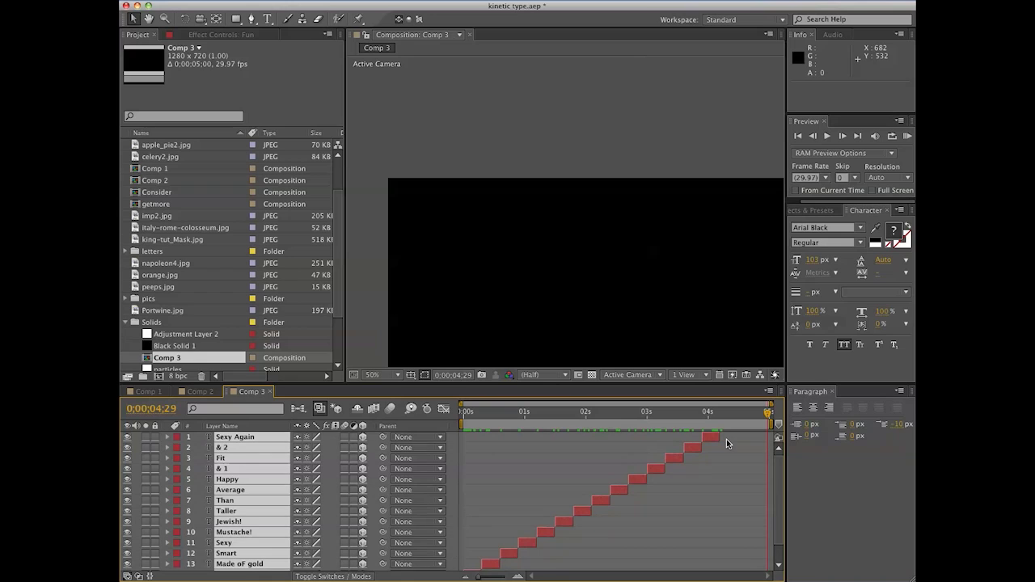
{"action": "key", "text": "alt+bracketright"}
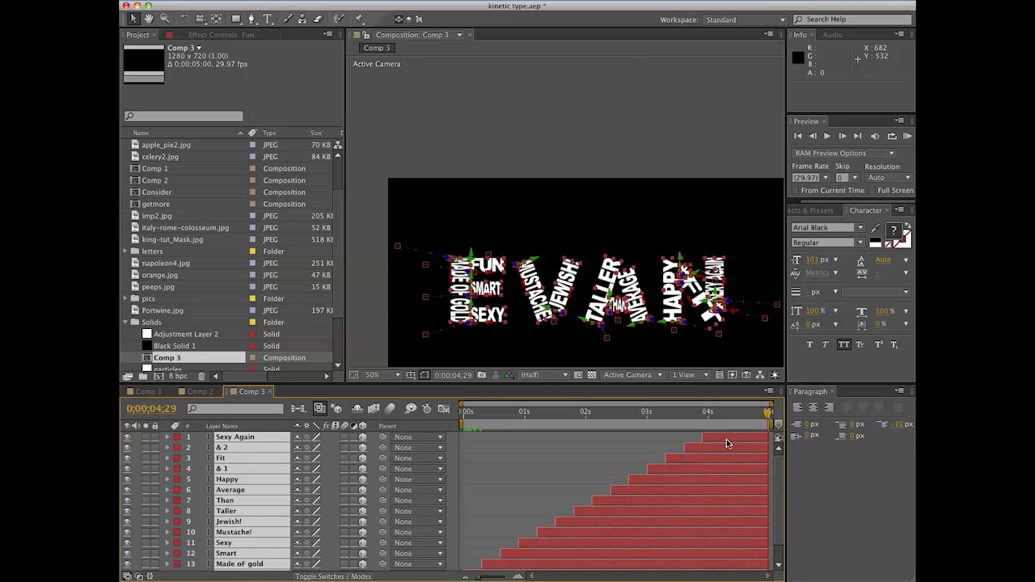
- Play the staggered word animation from the start and scrub through it again to the 4-second mark
{"action": "left_click", "coordinate": [564, 431]}
{"action": "key", "text": "space"}
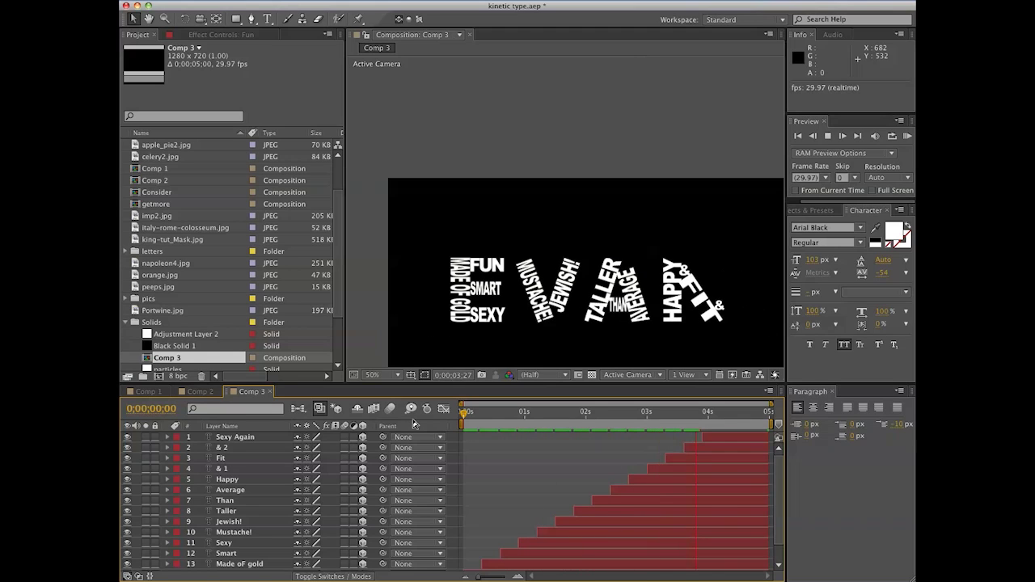
{"action": "key", "text": "space"}
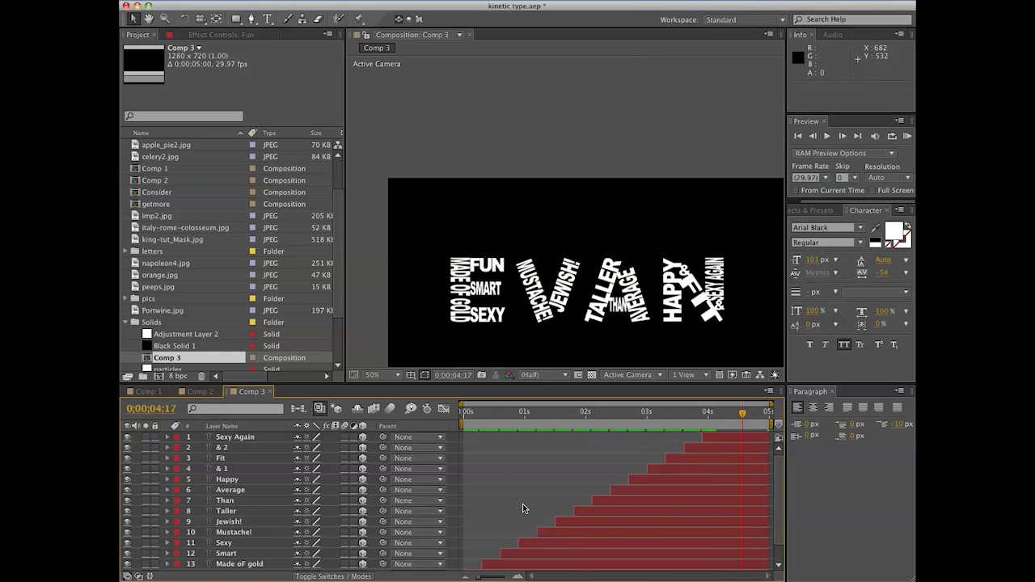
{"action": "scroll", "coordinate": [522, 509], "scroll_direction": "down", "scroll_amount": 2}
{"action": "left_click_drag", "start_coordinate": [477, 414], "coordinate": [358, 452]}
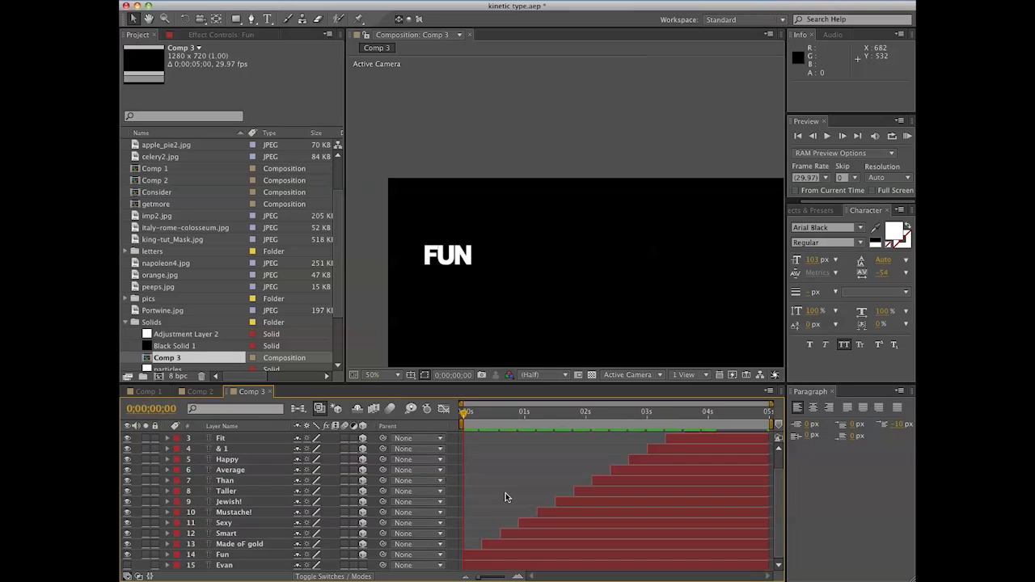
{"action": "left_click", "coordinate": [477, 415]}
{"action": "left_click_drag", "start_coordinate": [479, 415], "coordinate": [710, 430]}
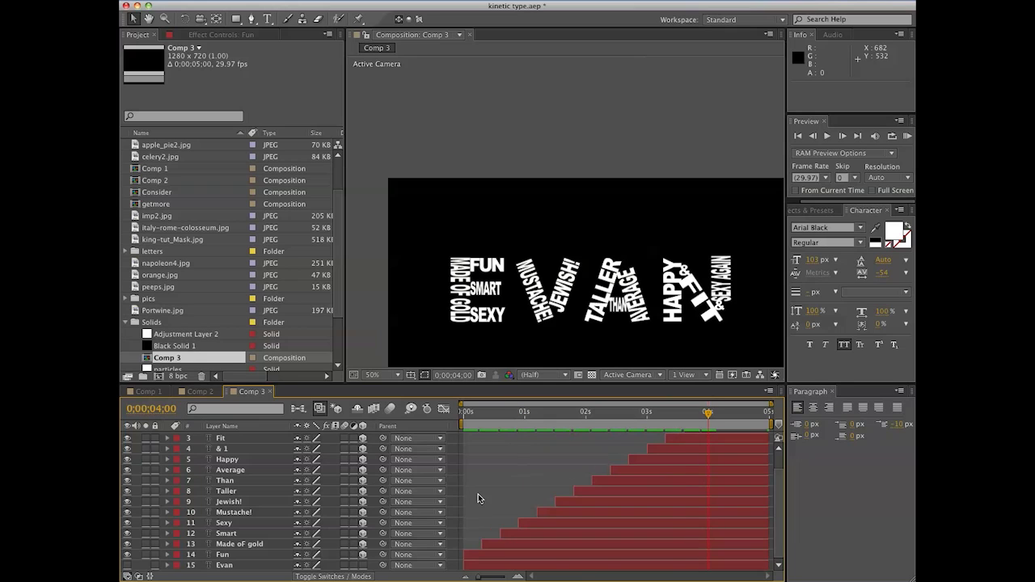
- Add a One-Node Camera named Camera 1 with the 50mm preset to the composition
{"action": "scroll", "coordinate": [527, 461], "scroll_direction": "up", "scroll_amount": 1}
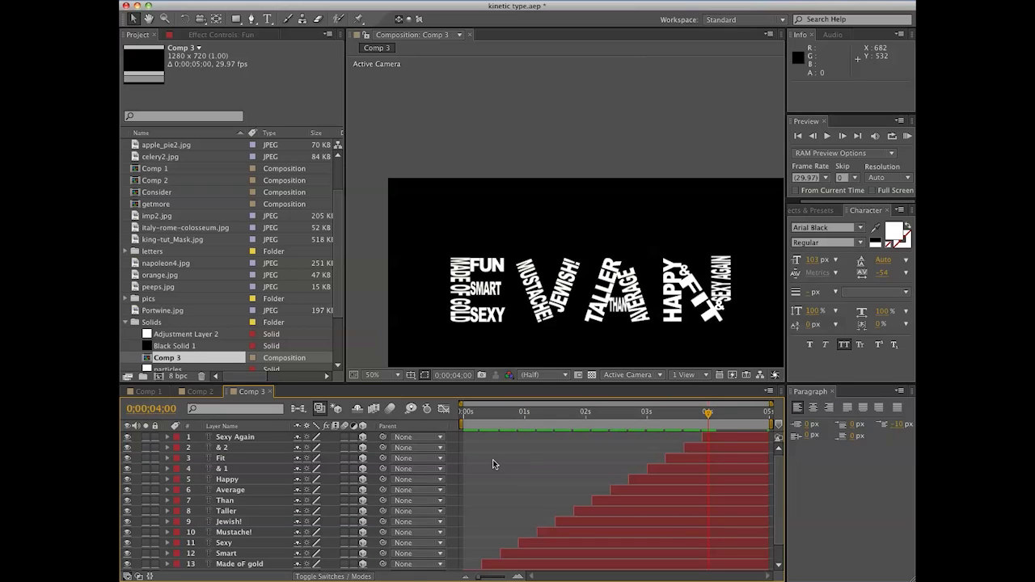
{"action": "left_click", "coordinate": [351, 0]}
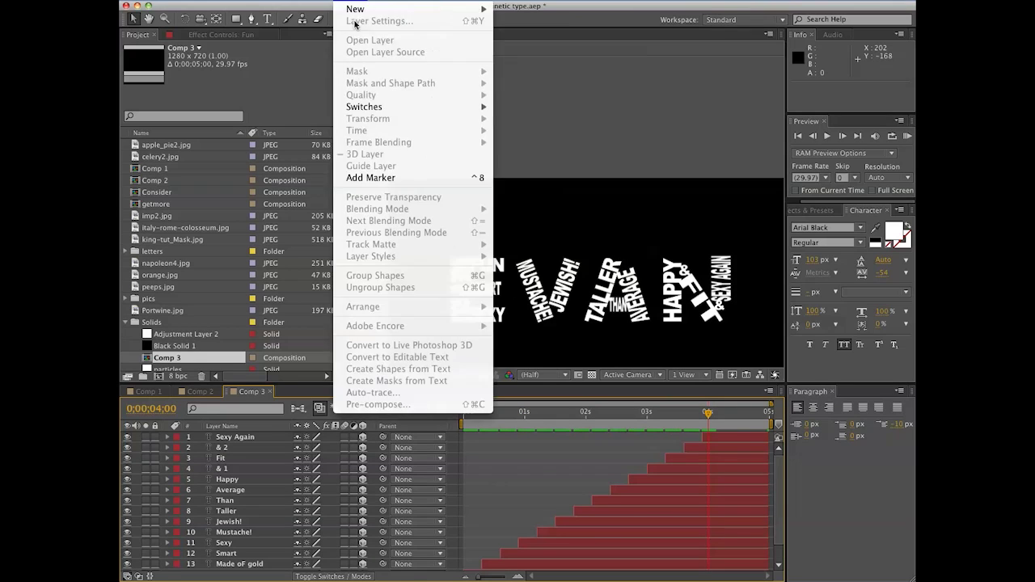
{"action": "mouse_move", "coordinate": [469, 9]}
{"action": "left_click", "coordinate": [584, 50]}
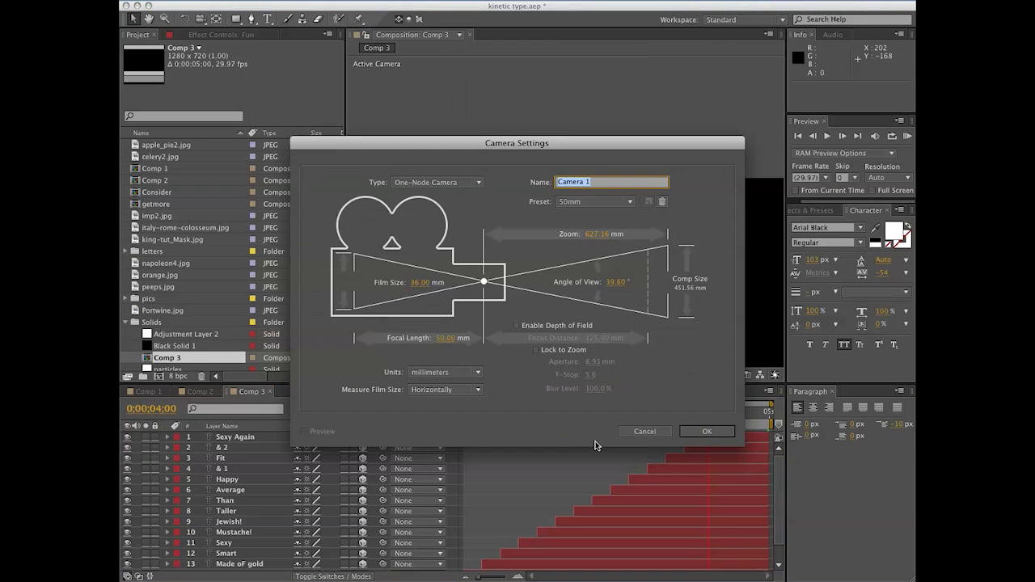
{"action": "left_click", "coordinate": [703, 431]}
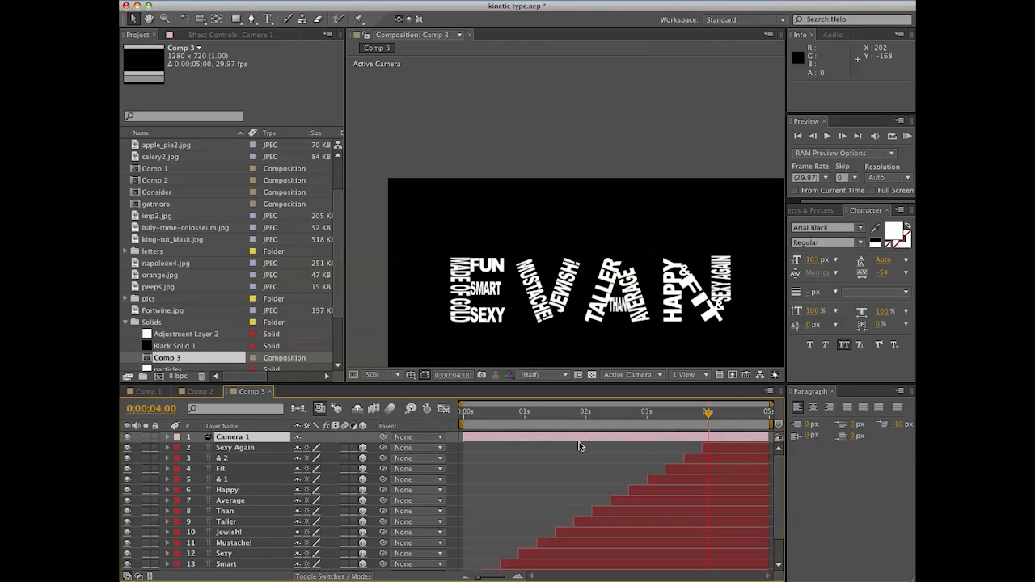
- Scrub through the full word animation from the start to about 4 seconds with the whole frame in view
{"action": "left_click", "coordinate": [465, 417]}
{"action": "left_click_drag", "start_coordinate": [464, 414], "coordinate": [730, 416]}
{"action": "left_click_drag", "start_coordinate": [591, 361], "coordinate": [570, 297]}
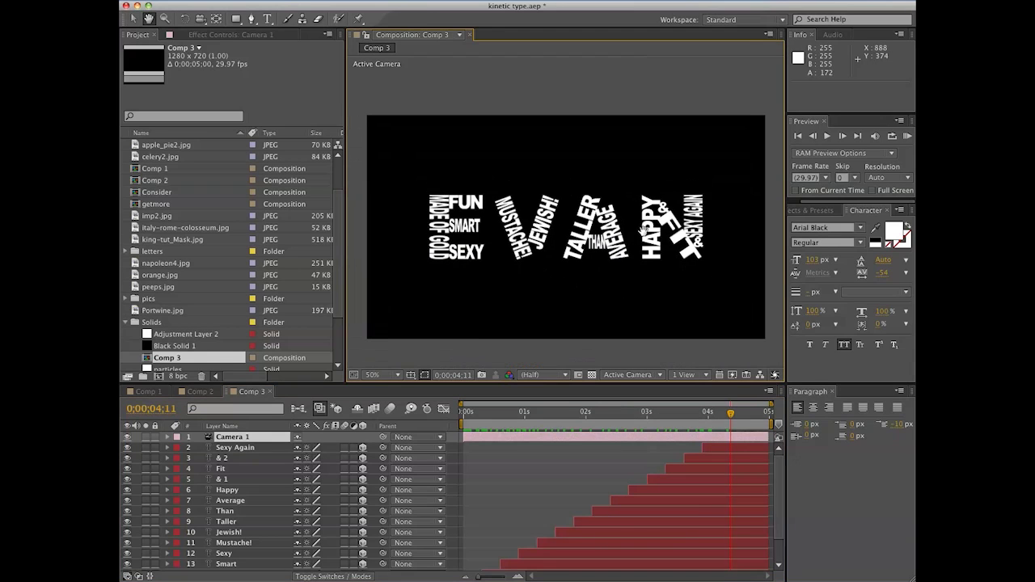
{"action": "scroll", "coordinate": [570, 298], "scroll_direction": "up", "scroll_amount": 1}
{"action": "scroll", "coordinate": [570, 298], "scroll_direction": "down", "scroll_amount": 1}
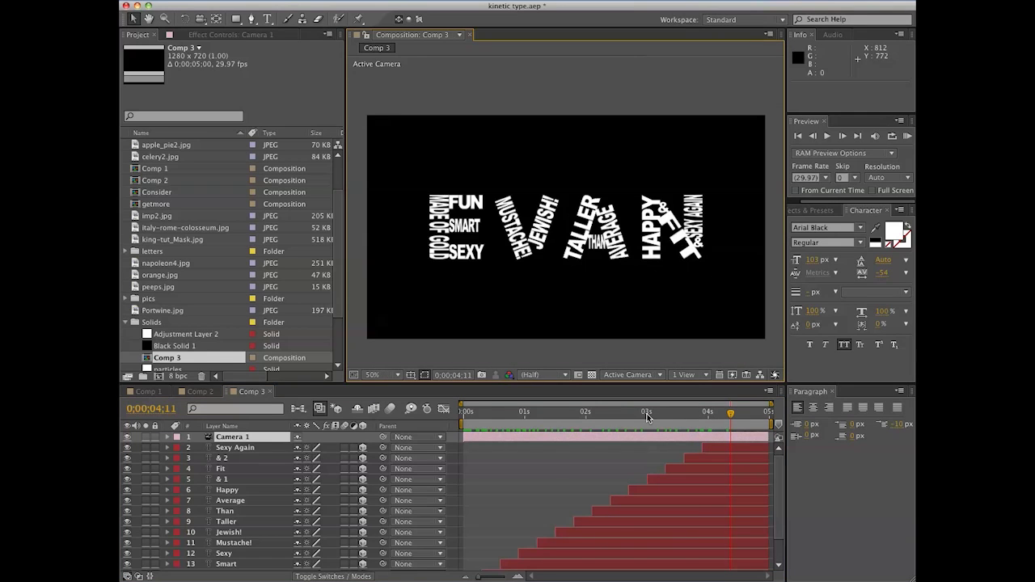
{"action": "left_click", "coordinate": [458, 414]}
{"action": "left_click_drag", "start_coordinate": [450, 416], "coordinate": [354, 432]}
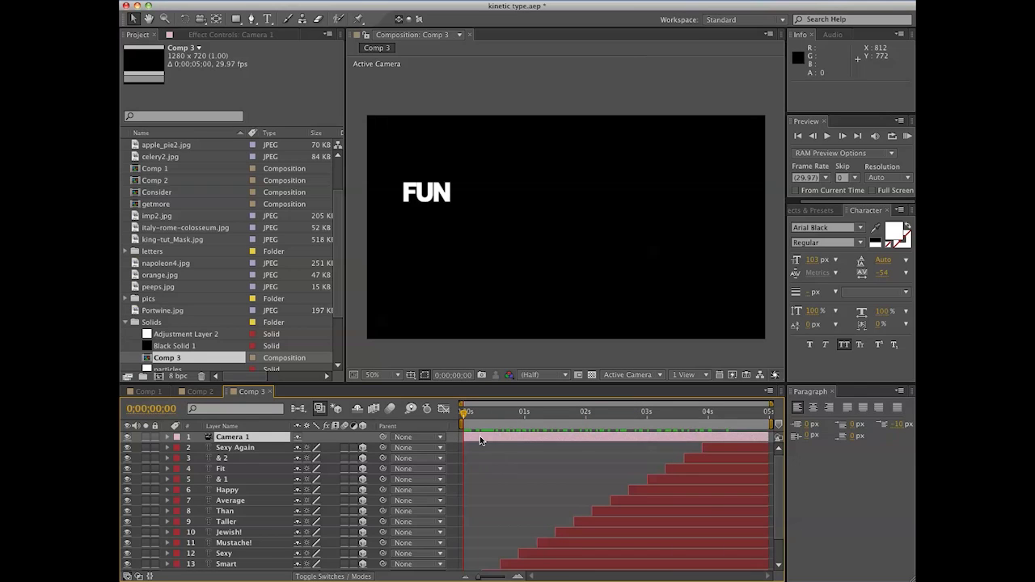
{"action": "left_click_drag", "start_coordinate": [479, 419], "coordinate": [723, 426]}
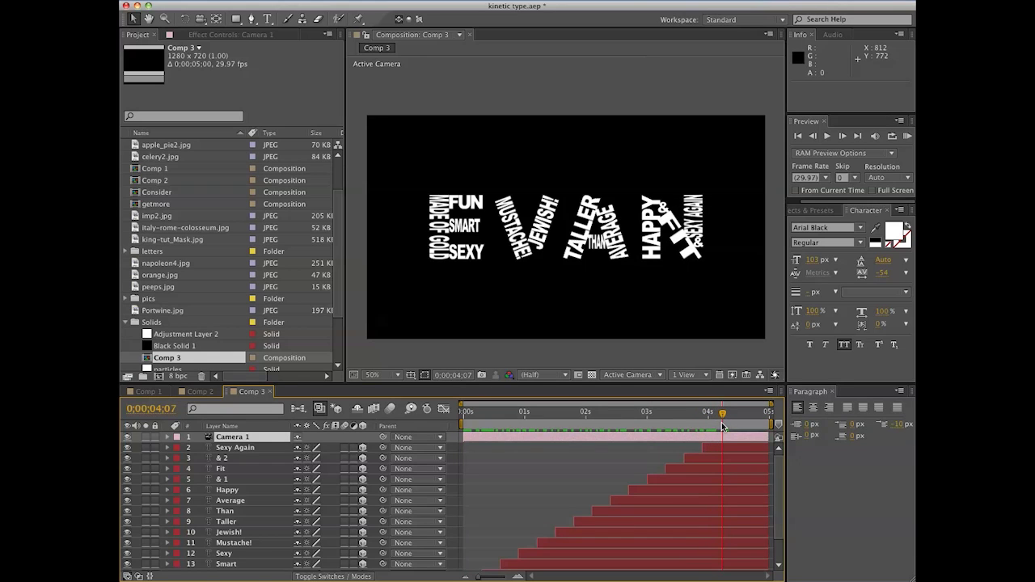
{"action": "left_click_drag", "start_coordinate": [722, 426], "coordinate": [723, 426]}
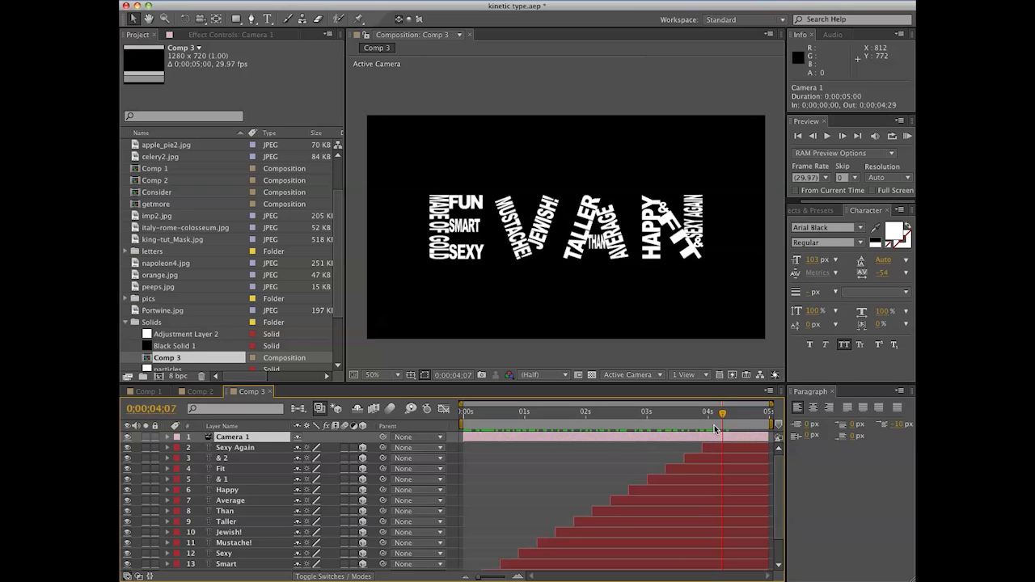
- Set Position and Z Rotation keyframes for Camera 1 at 0;00;04;17
{"action": "left_click", "coordinate": [743, 414]}
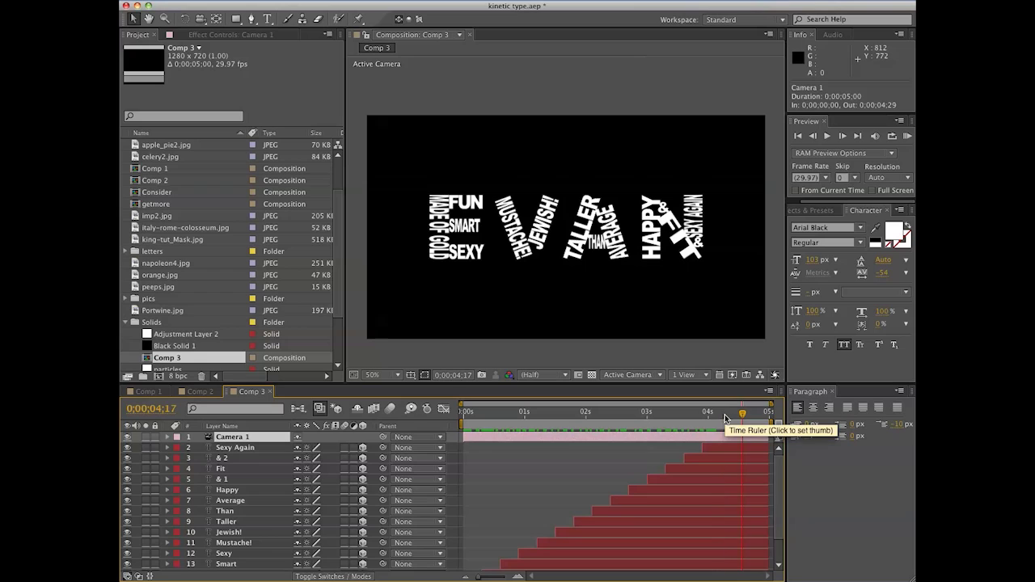
{"action": "left_click", "coordinate": [169, 437]}
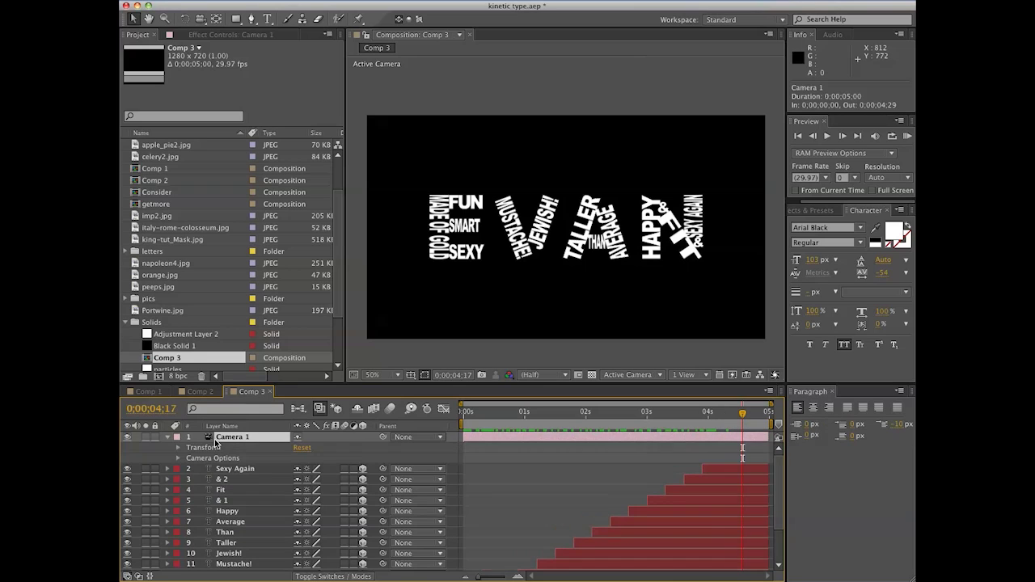
{"action": "left_click", "coordinate": [179, 448]}
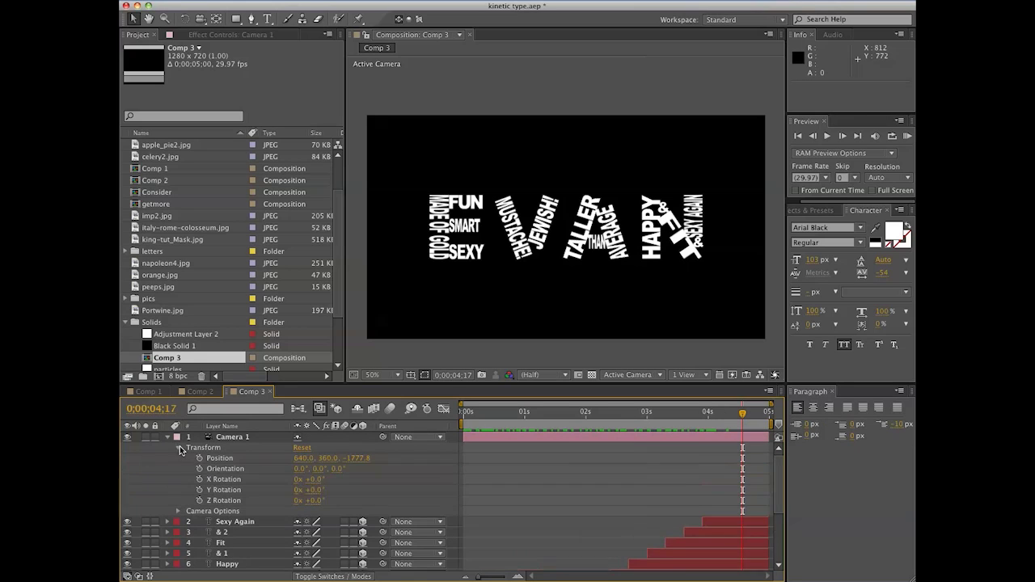
{"action": "left_click", "coordinate": [200, 458]}
{"action": "left_click", "coordinate": [199, 501]}
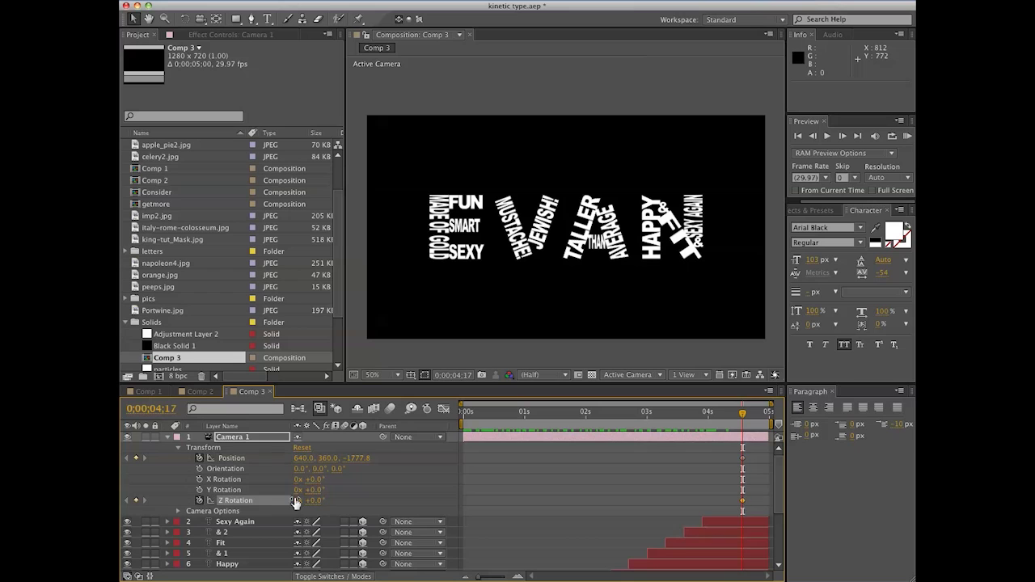
{"action": "left_click", "coordinate": [226, 437]}
{"action": "left_click", "coordinate": [434, 1]}
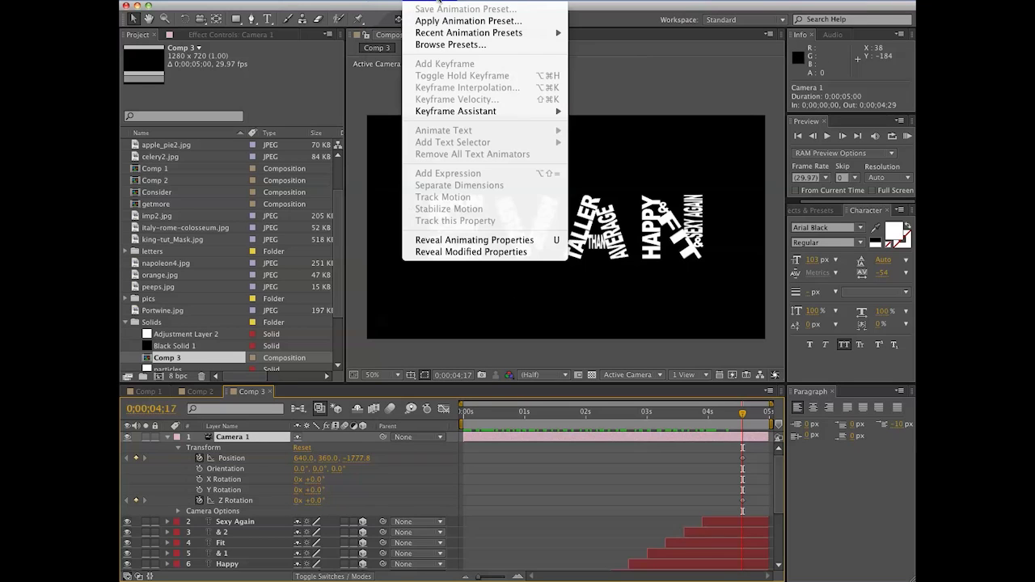
{"action": "mouse_move", "coordinate": [351, 4]}
{"action": "mouse_move", "coordinate": [482, 127]}
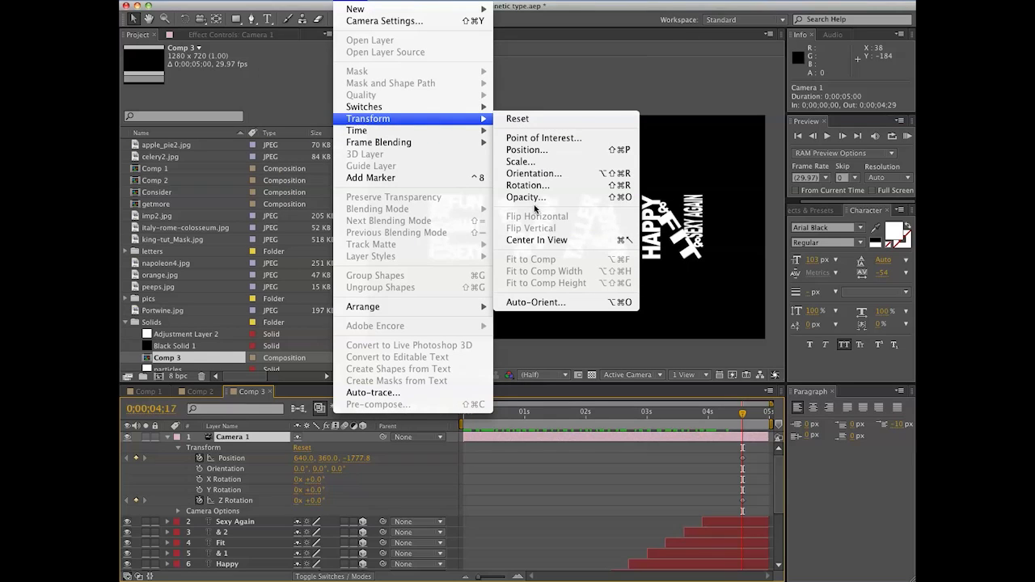
{"action": "left_click", "coordinate": [540, 139]}
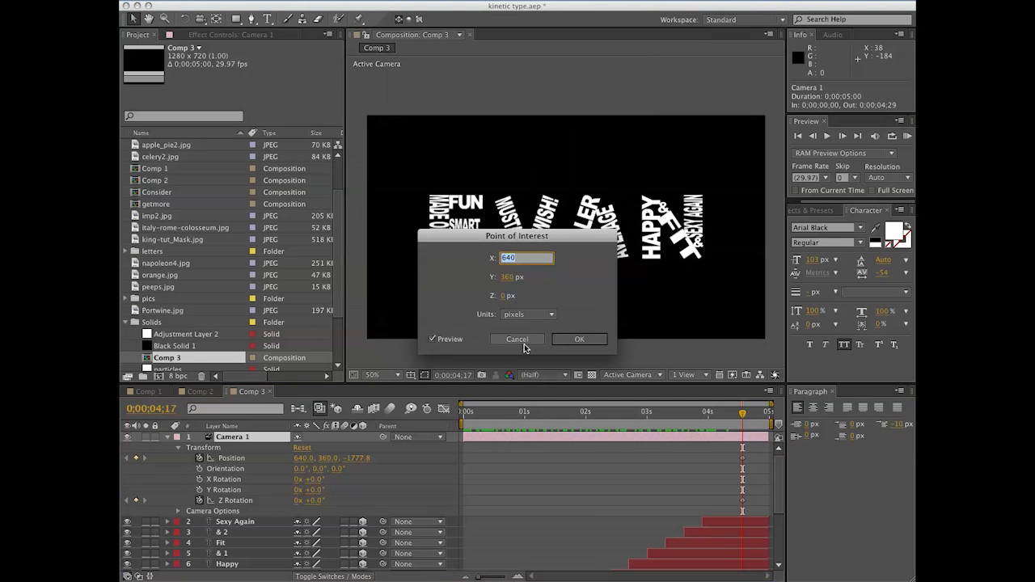
{"action": "left_click", "coordinate": [518, 338]}
- Check the auto-orientation setting of Camera 1
{"action": "left_click", "coordinate": [300, 4]}
{"action": "mouse_move", "coordinate": [364, 3]}
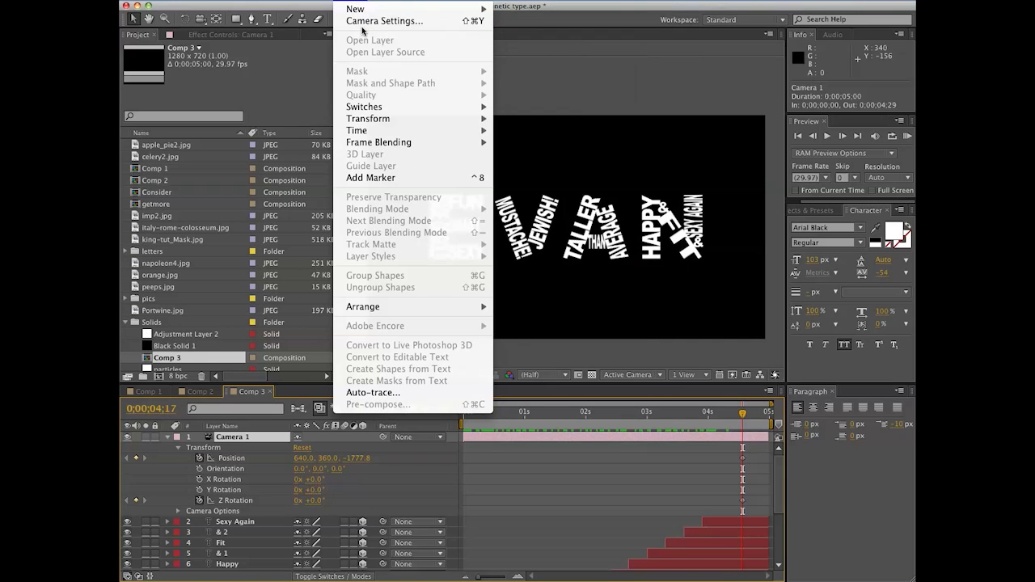
{"action": "mouse_move", "coordinate": [372, 119]}
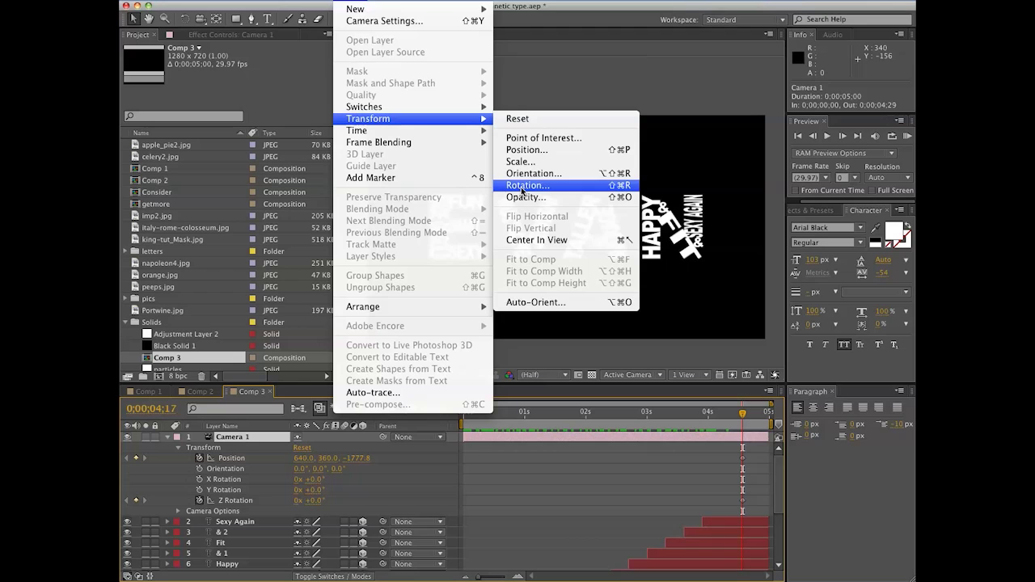
{"action": "left_click", "coordinate": [535, 303]}
{"action": "left_click", "coordinate": [630, 340]}
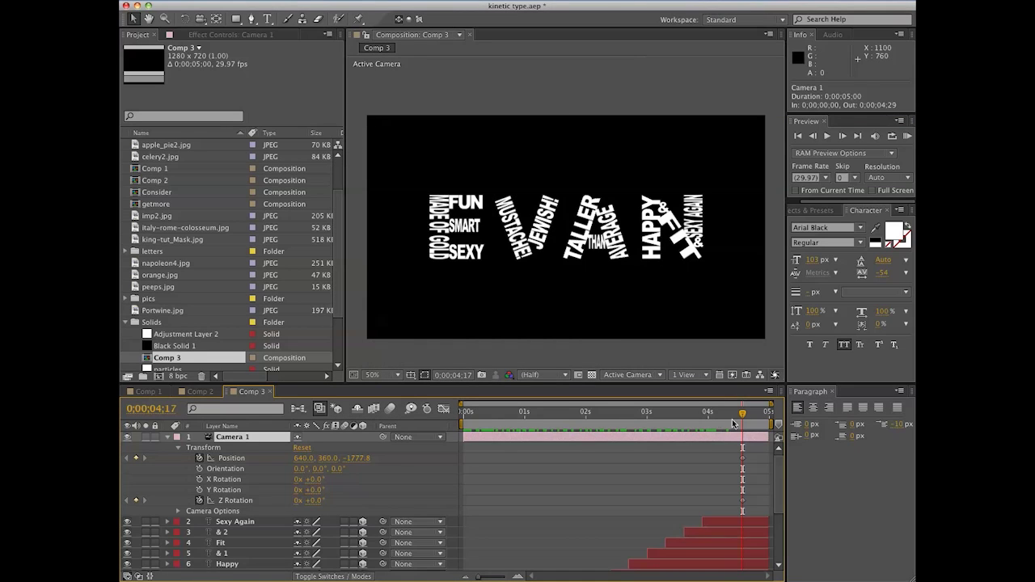
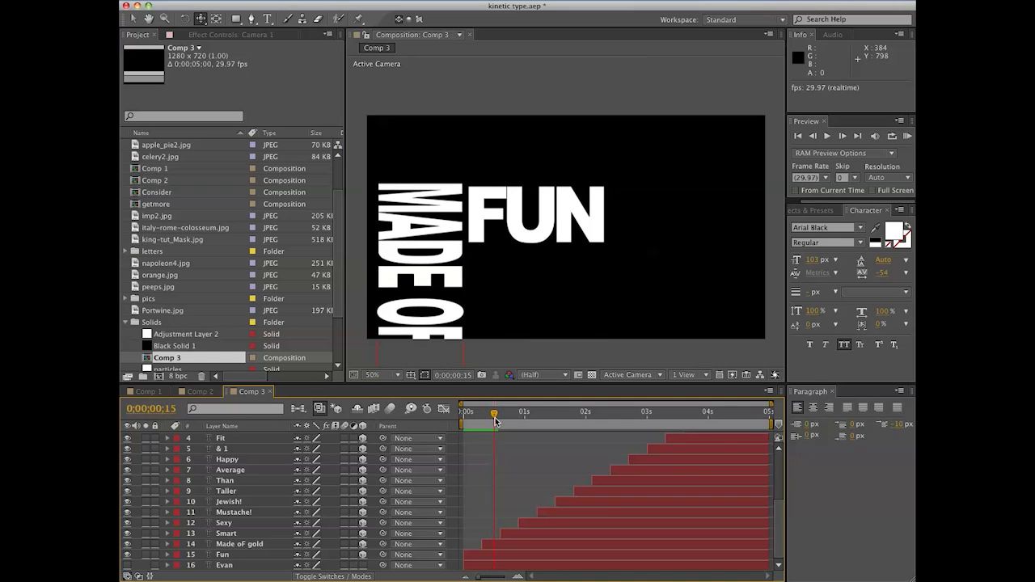
- At 0;00;00;15, set Camera 1's Z Rotation to 86° and its position to about 247.0, 379.7, -560.4, framing Made of gold
{"action": "scroll", "coordinate": [501, 453], "scroll_direction": "up", "scroll_amount": 3}
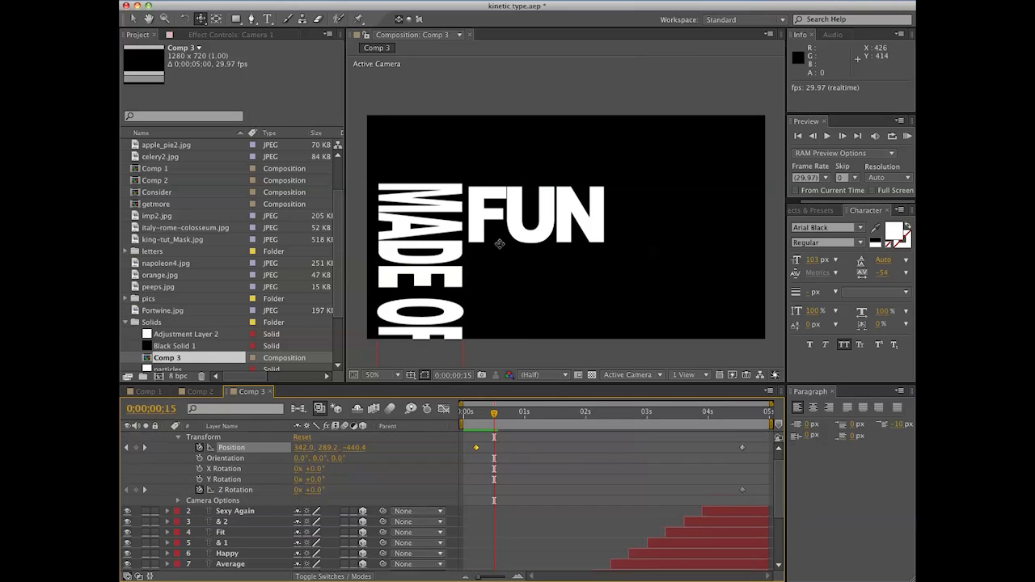
{"action": "mouse_move", "coordinate": [500, 254]}
{"action": "left_mouse_down"}
{"action": "mouse_move", "coordinate": [515, 232]}
{"action": "mouse_move", "coordinate": [505, 121]}
{"action": "mouse_move", "coordinate": [494, 246]}
{"action": "left_mouse_up"}
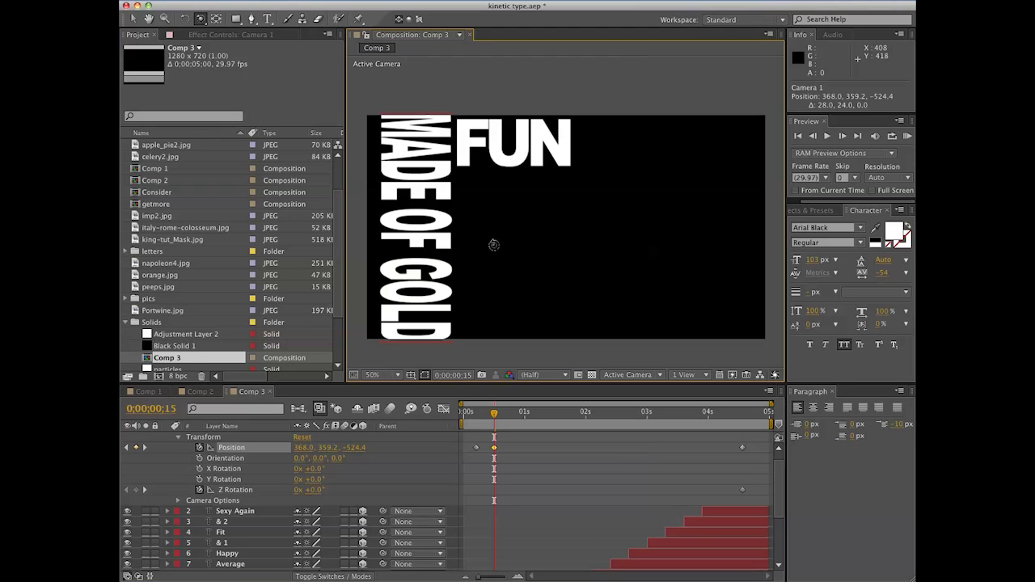
{"action": "left_click_drag", "start_coordinate": [494, 246], "coordinate": [494, 252]}
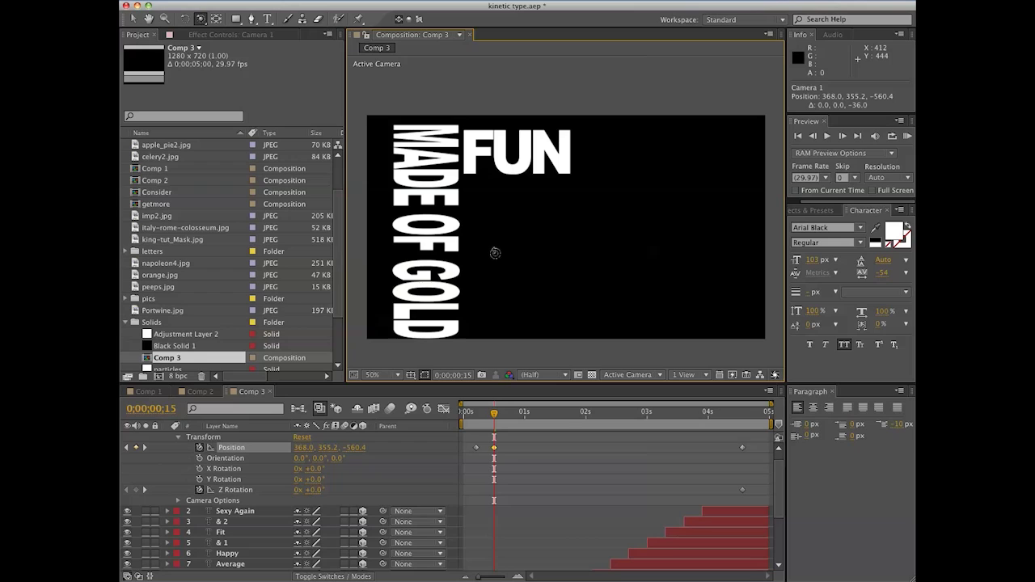
{"action": "left_click_drag", "start_coordinate": [495, 253], "coordinate": [495, 251]}
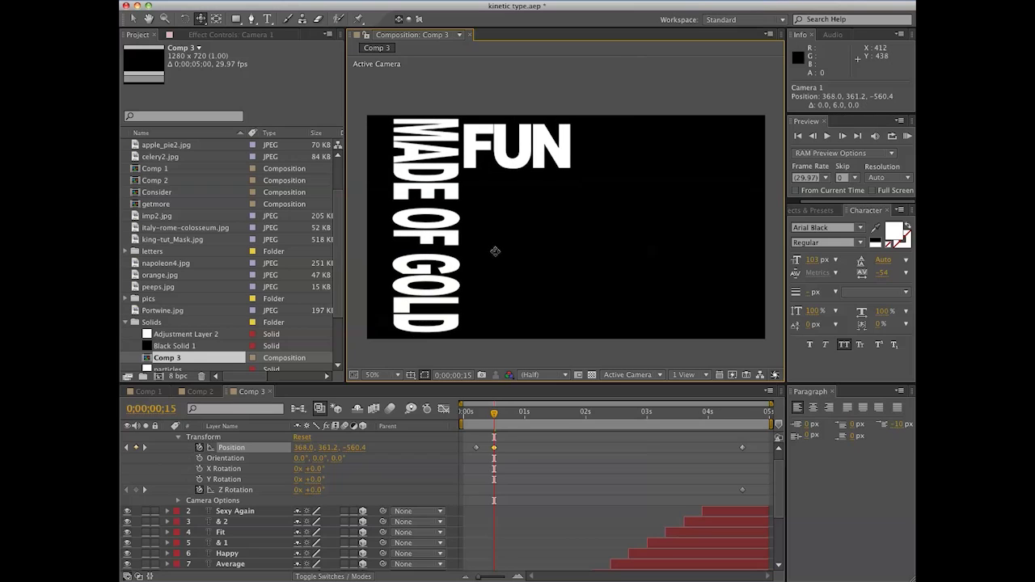
{"action": "left_click_drag", "start_coordinate": [307, 497], "coordinate": [377, 495]}
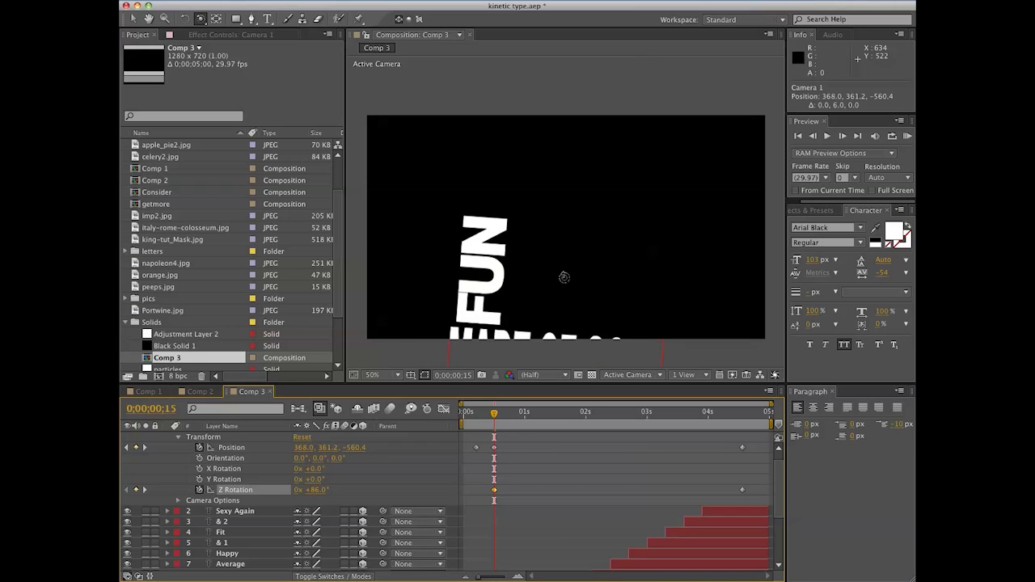
{"action": "left_click_drag", "start_coordinate": [561, 279], "coordinate": [560, 240]}
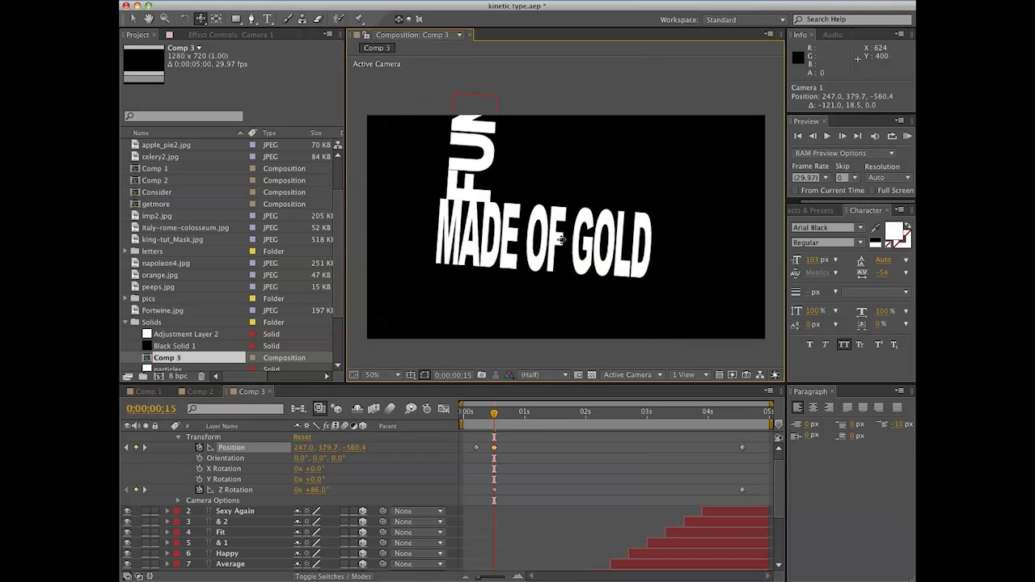
- Keyframe the camera's Z Rotation at 0° at 0;00;00;06 and play the camera move
{"action": "left_click_drag", "start_coordinate": [485, 427], "coordinate": [462, 417]}
{"action": "key", "text": "Page_Down"}
{"action": "key", "text": "Page_Down"}
{"action": "key", "text": "Page_Down"}
{"action": "key", "text": "Page_Down"}
{"action": "key", "text": "Page_Down"}
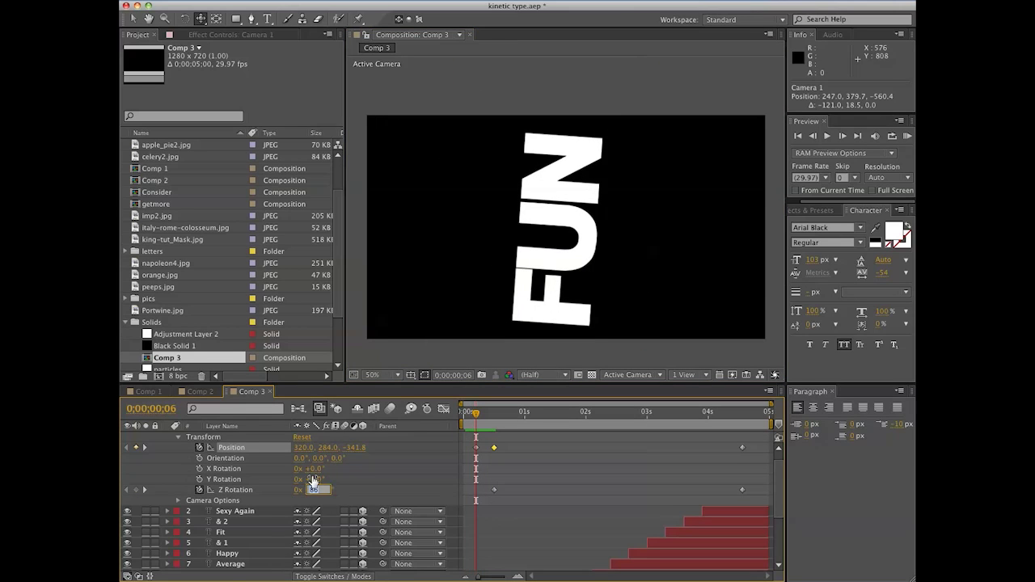
{"action": "type", "text": "0"}
{"action": "key", "text": "Return"}
{"action": "key", "text": "space"}
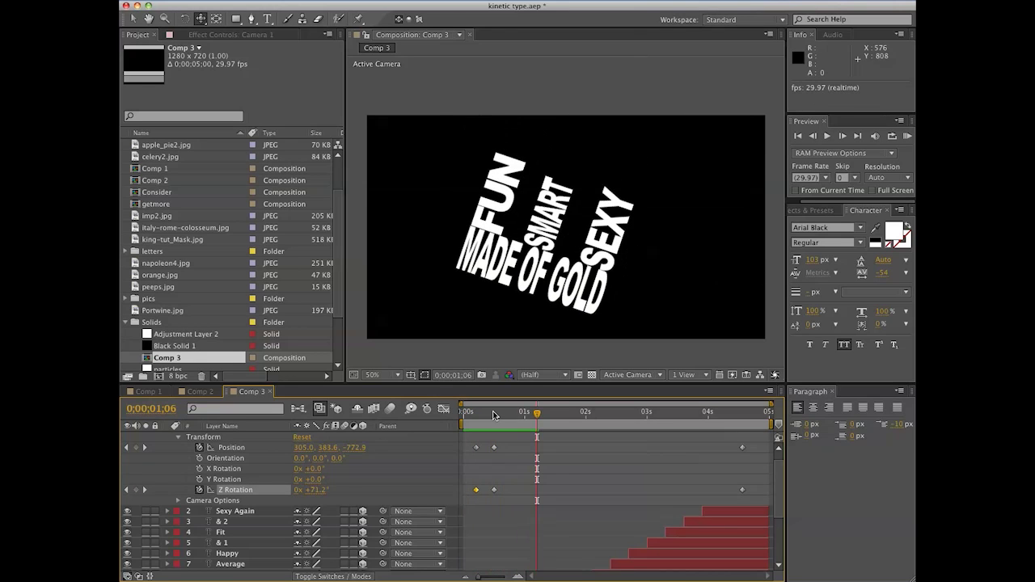
- At 0;00;01;06, move the camera in close on the word Sexy, adjust its Z Rotation, and preview the animation from the start
{"action": "left_click_drag", "start_coordinate": [615, 241], "coordinate": [569, 324]}
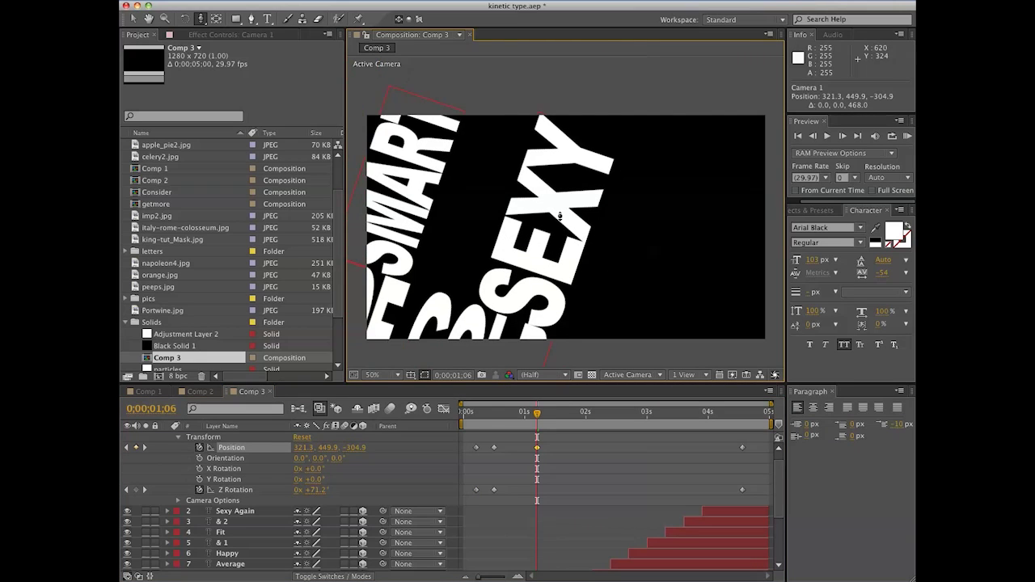
{"action": "left_click_drag", "start_coordinate": [322, 495], "coordinate": [325, 473]}
{"action": "left_click_drag", "start_coordinate": [534, 420], "coordinate": [462, 417]}
{"action": "key", "text": "space"}
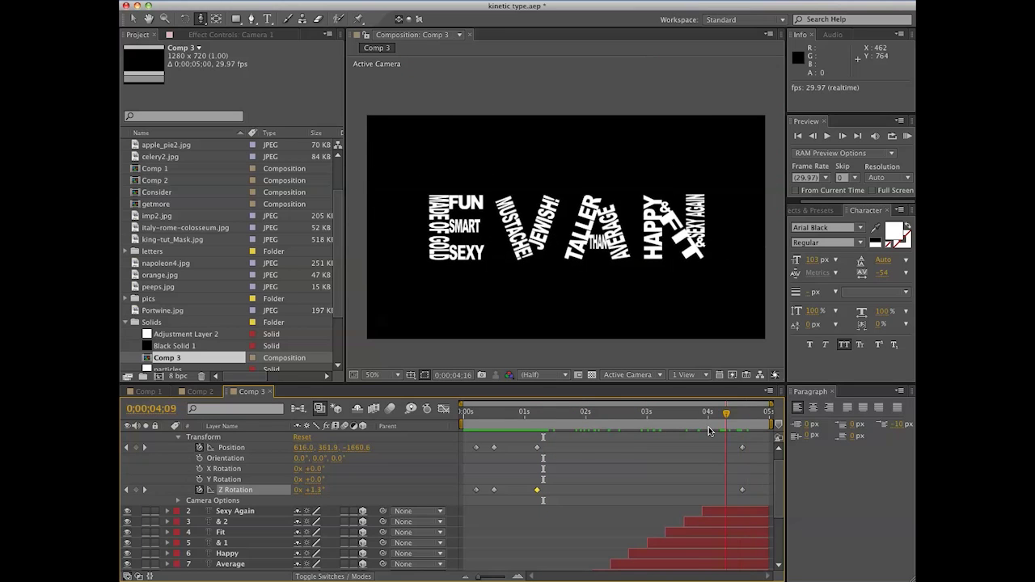
{"action": "key", "text": "KP_0"}
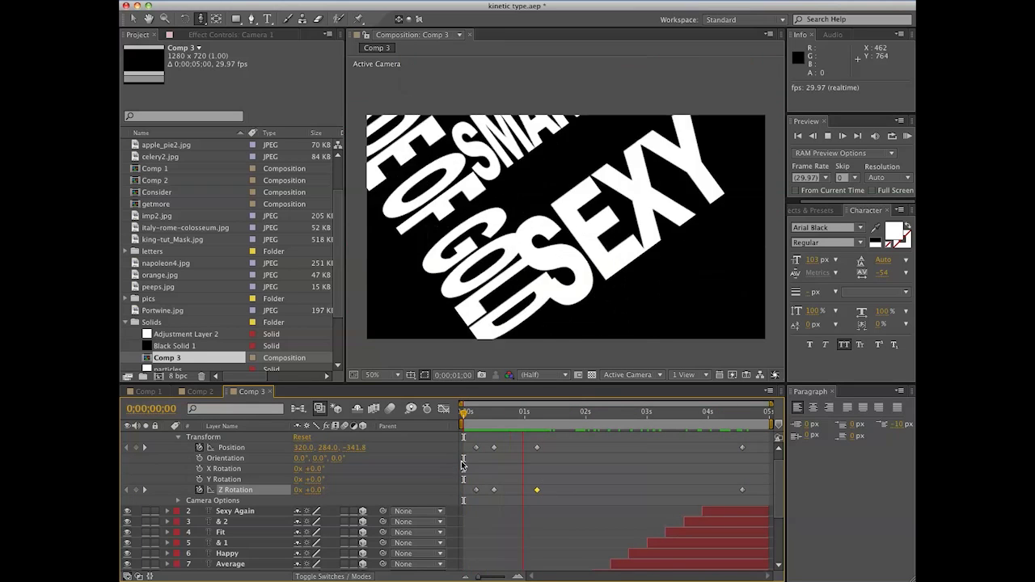
{"action": "key", "text": "space"}
- At 0;00;01;16, move the camera to about 501.4, 383.0, -449.0 and rotate it on Z to frame the word Mustache!
{"action": "left_click", "coordinate": [555, 432]}
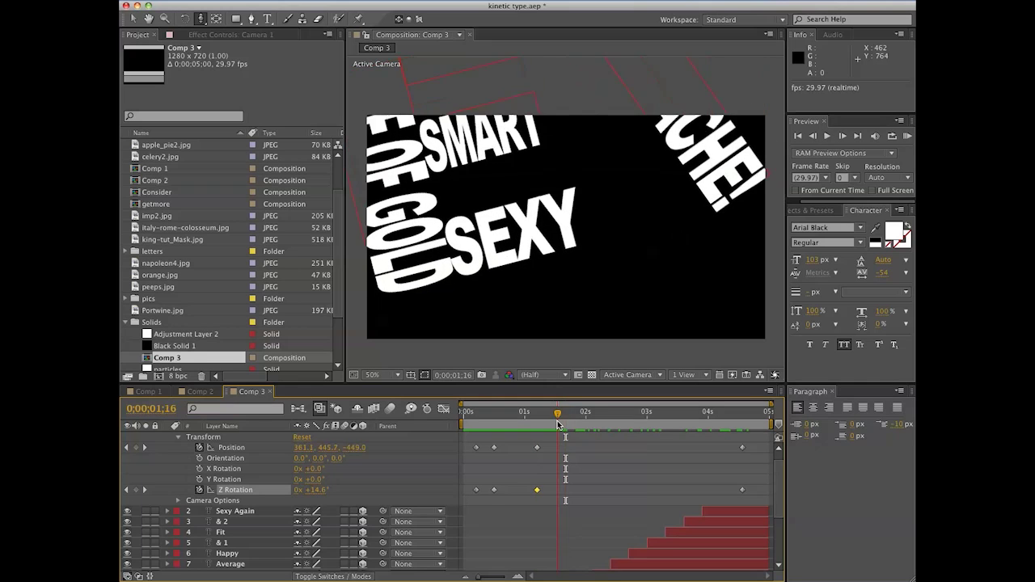
{"action": "left_click", "coordinate": [557, 432]}
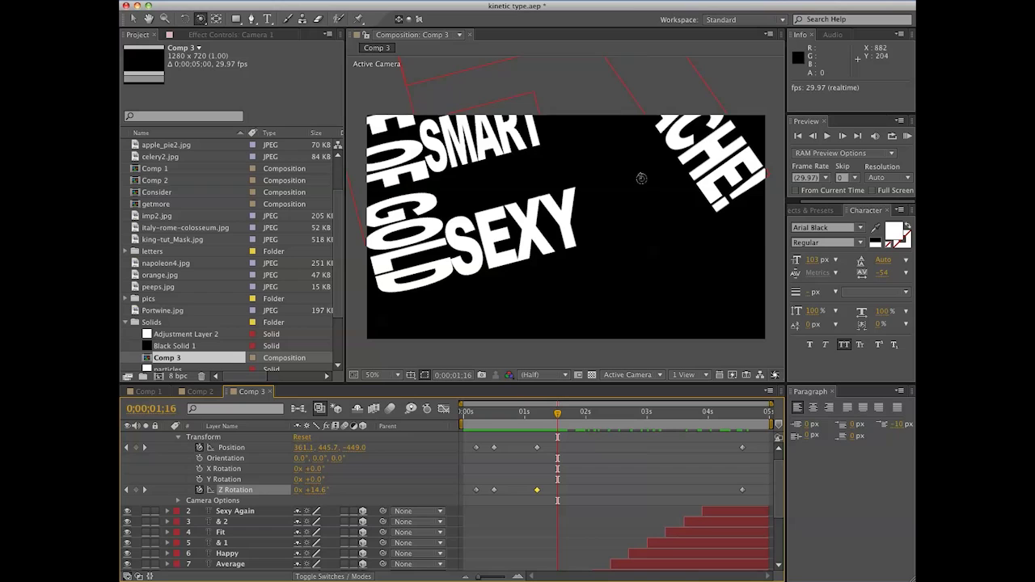
{"action": "left_click_drag", "start_coordinate": [641, 178], "coordinate": [605, 208]}
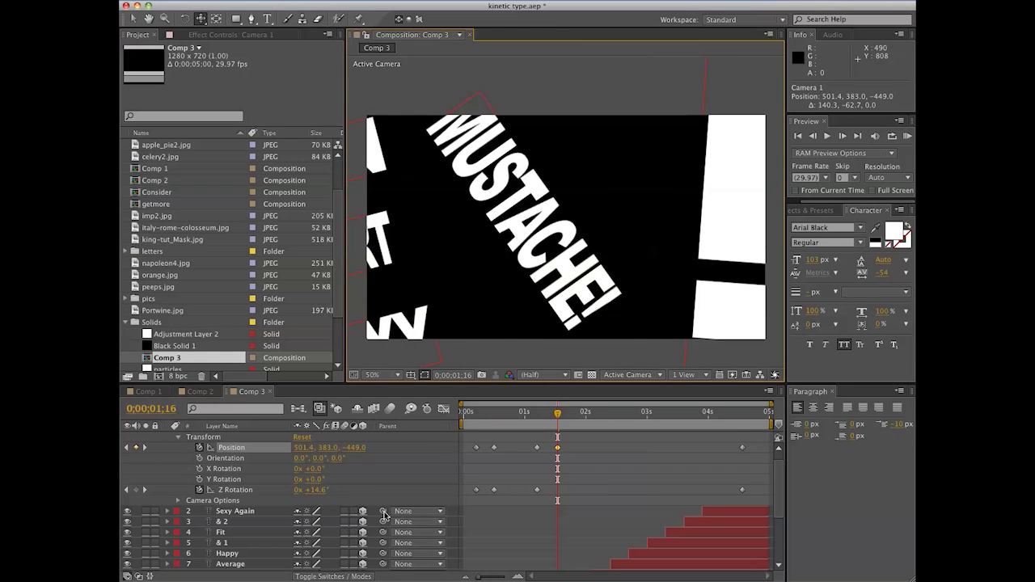
{"action": "left_click_drag", "start_coordinate": [325, 496], "coordinate": [353, 495]}
- About nine frames further on, rotate the camera on Z and move it to about 569.5, 331.6, -354.2, framing the word Jewish!
{"action": "left_click_drag", "start_coordinate": [557, 419], "coordinate": [575, 422]}
{"action": "left_click_drag", "start_coordinate": [578, 224], "coordinate": [570, 299]}
{"action": "left_click_drag", "start_coordinate": [325, 493], "coordinate": [228, 470]}
{"action": "left_click_drag", "start_coordinate": [634, 249], "coordinate": [625, 254]}
- At 0;00;02;06, keyframe the camera at about 745.4, 369.9, -543.9 with Z Rotation -70.8° for Taller, and shift both keyframes to 0;00;02;02
{"action": "left_click_drag", "start_coordinate": [578, 421], "coordinate": [599, 419]}
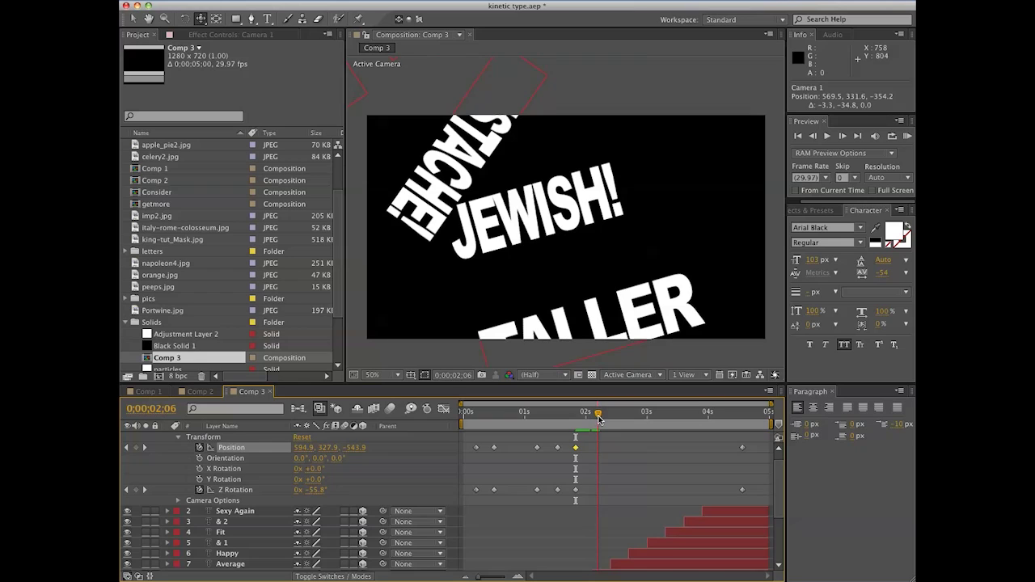
{"action": "left_click_drag", "start_coordinate": [622, 275], "coordinate": [611, 238]}
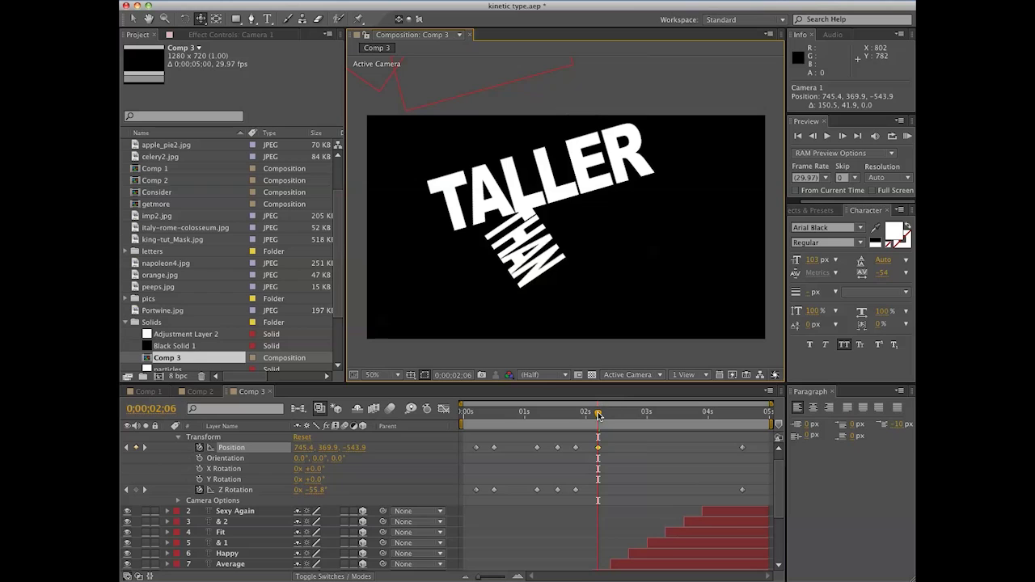
{"action": "left_click_drag", "start_coordinate": [307, 492], "coordinate": [332, 485]}
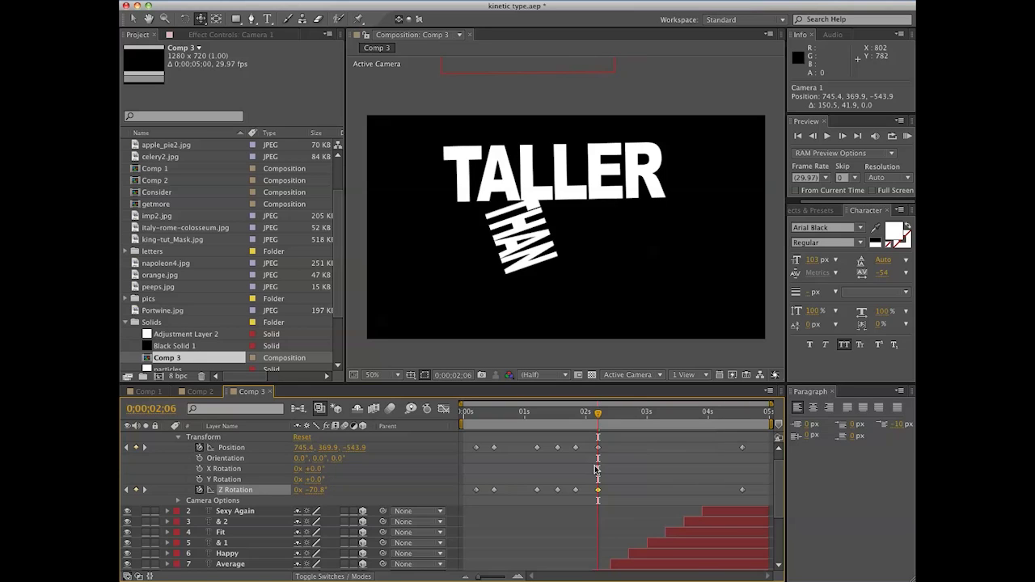
{"action": "left_click_drag", "start_coordinate": [607, 442], "coordinate": [590, 491]}
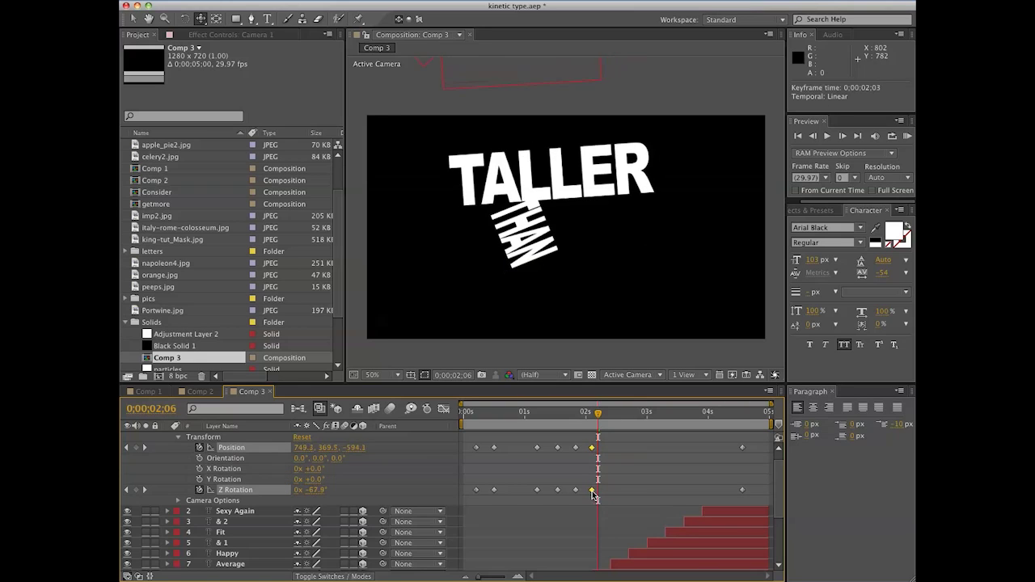
- At 0;00;02;23, move the camera in to about 745.1, 366.5, -423.2, adjust its orientation, and rotate it on Z around the word Average
{"action": "left_click_drag", "start_coordinate": [598, 413], "coordinate": [632, 428]}
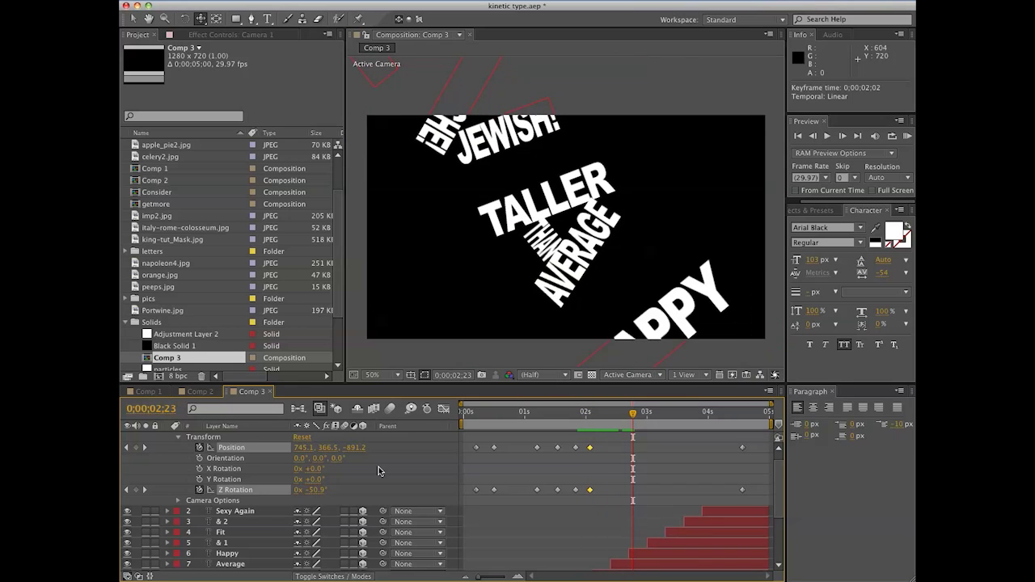
{"action": "mouse_move", "coordinate": [318, 495]}
{"action": "left_mouse_down"}
{"action": "mouse_move", "coordinate": [372, 491]}
{"action": "mouse_move", "coordinate": [307, 486]}
{"action": "mouse_move", "coordinate": [323, 487]}
{"action": "left_mouse_up"}
{"action": "left_click_drag", "start_coordinate": [592, 284], "coordinate": [550, 182]}
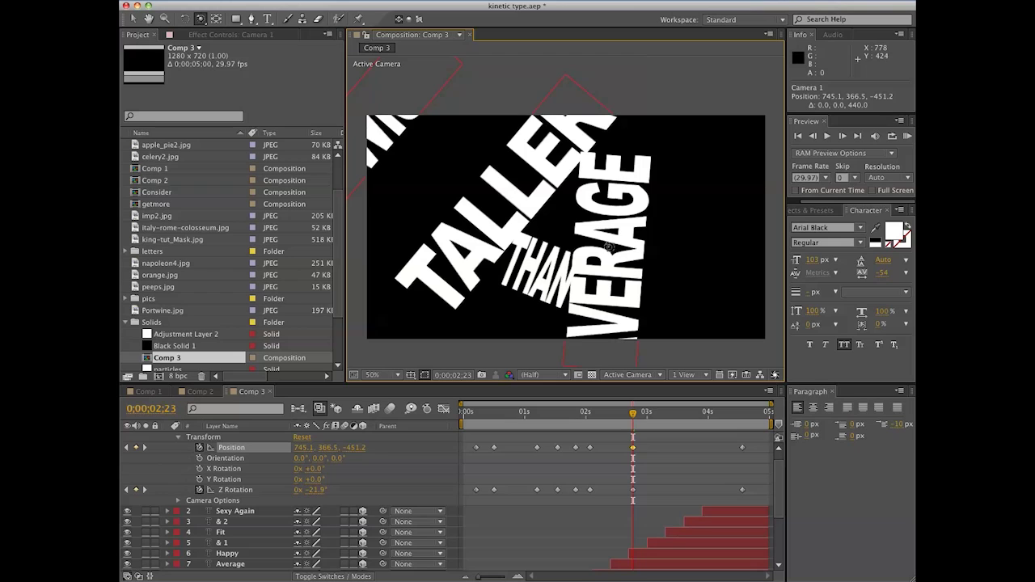
{"action": "left_click_drag", "start_coordinate": [596, 276], "coordinate": [587, 265]}
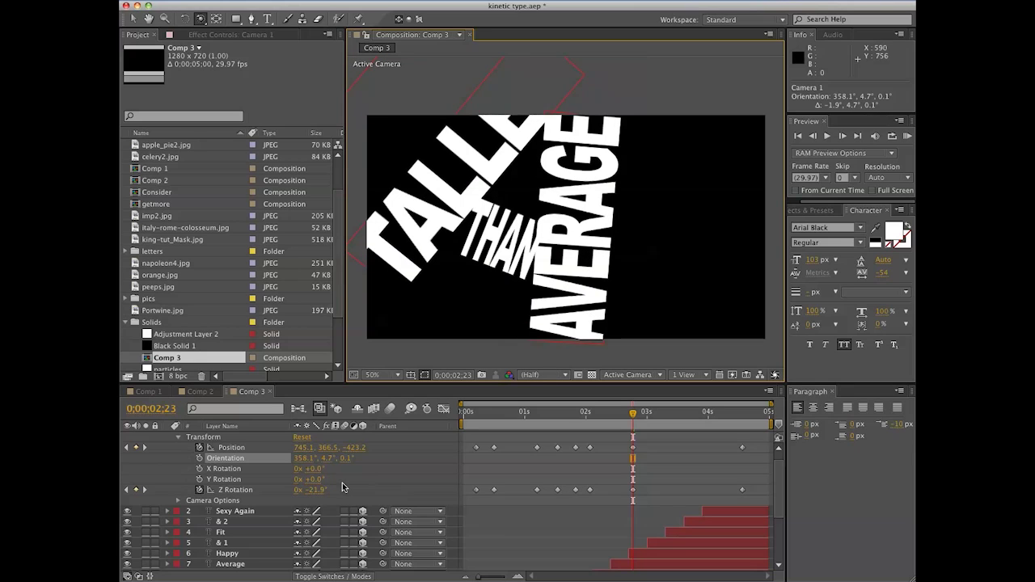
{"action": "left_click_drag", "start_coordinate": [315, 497], "coordinate": [282, 491]}
- At 0;00;02;02, move the camera to about 664.8, 347.8, -600.7 to centre the word Taller, and preview the move
{"action": "left_click_drag", "start_coordinate": [639, 430], "coordinate": [590, 436]}
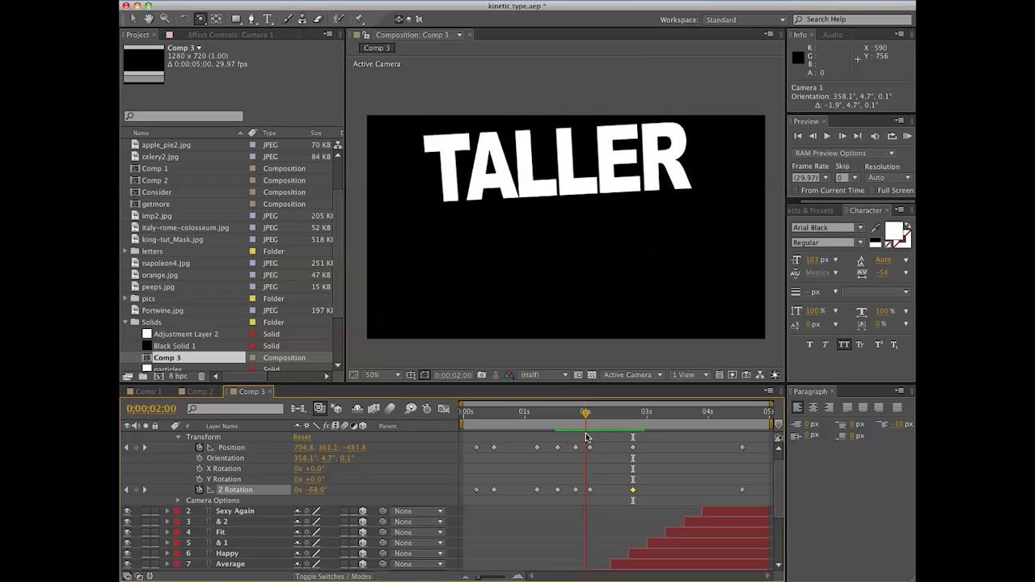
{"action": "left_click_drag", "start_coordinate": [586, 437], "coordinate": [590, 436]}
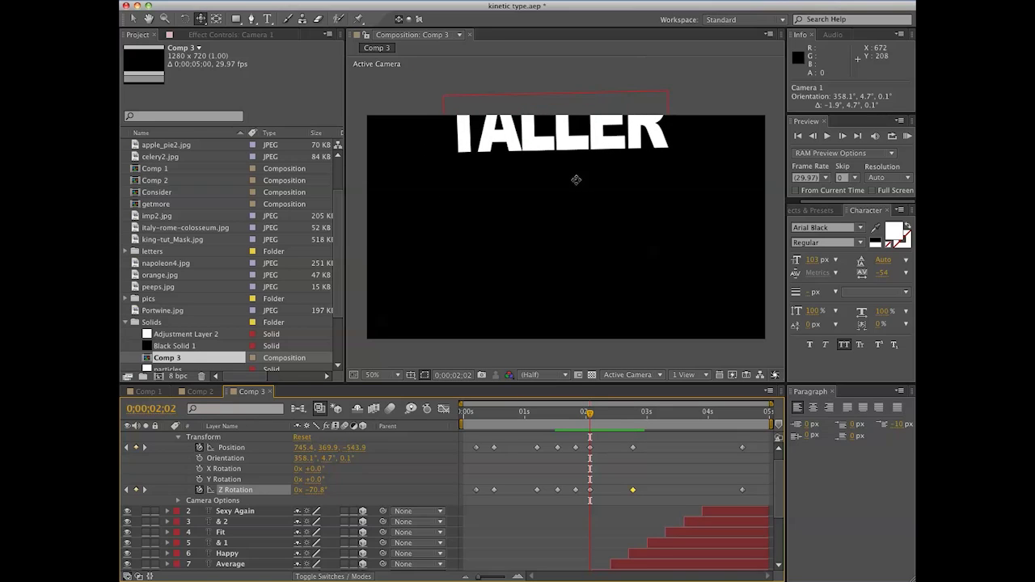
{"action": "left_click_drag", "start_coordinate": [576, 180], "coordinate": [573, 185]}
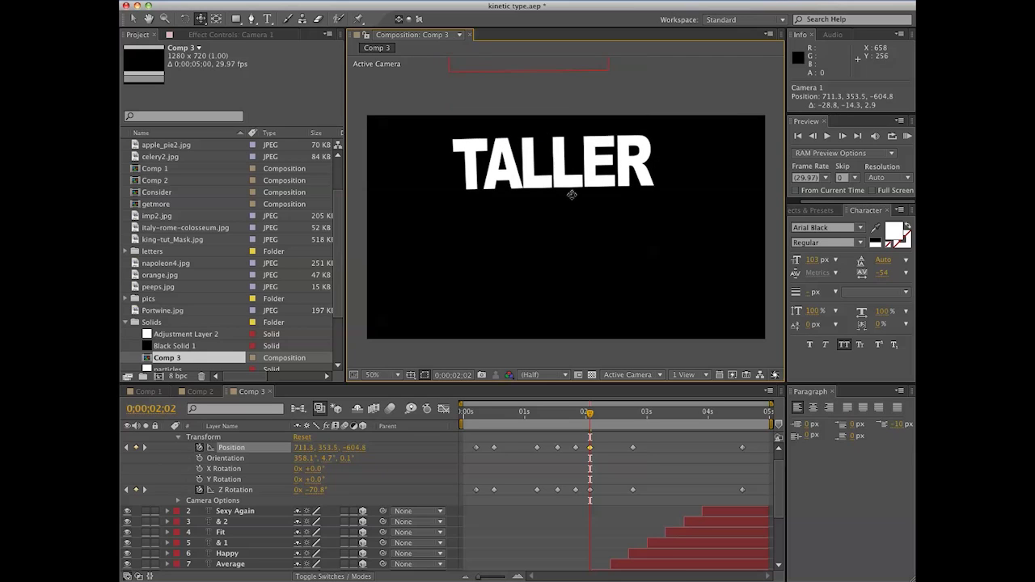
{"action": "left_click_drag", "start_coordinate": [575, 205], "coordinate": [575, 208]}
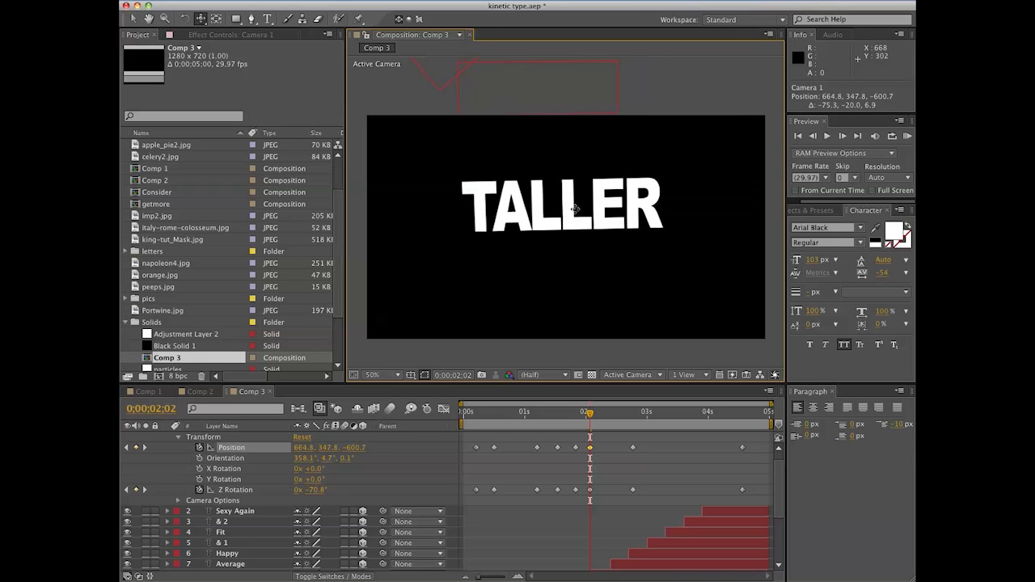
{"action": "key", "text": "space"}
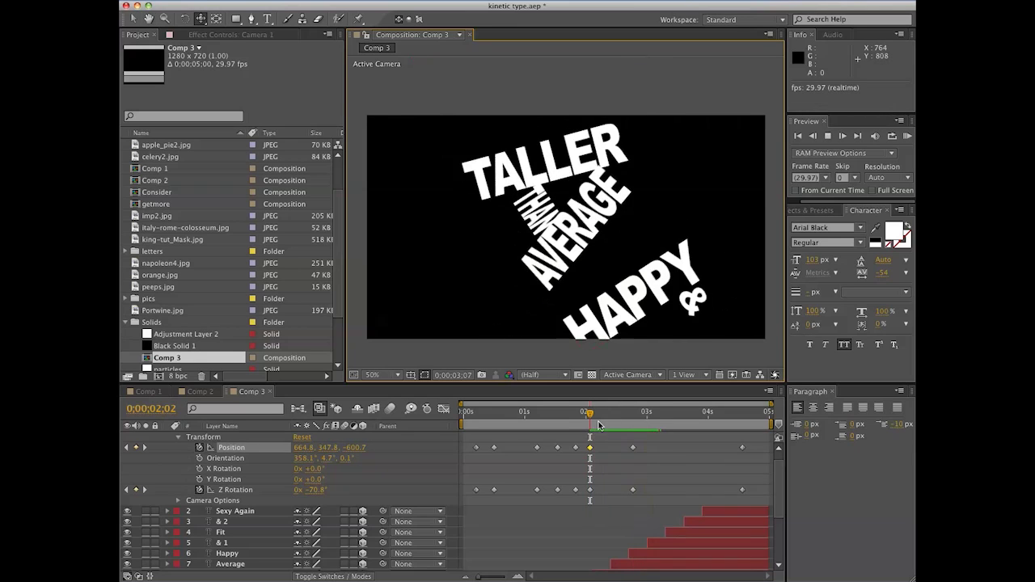
- At 0;00;02;25, move the camera to about 891.2, 355.4, -485.5 and adjust its Z Rotation to frame the word Happy
{"action": "mouse_move", "coordinate": [635, 417]}
{"action": "left_mouse_down"}
{"action": "mouse_move", "coordinate": [560, 422]}
{"action": "mouse_move", "coordinate": [605, 427]}
{"action": "mouse_move", "coordinate": [653, 413]}
{"action": "mouse_move", "coordinate": [637, 417]}
{"action": "left_mouse_up"}
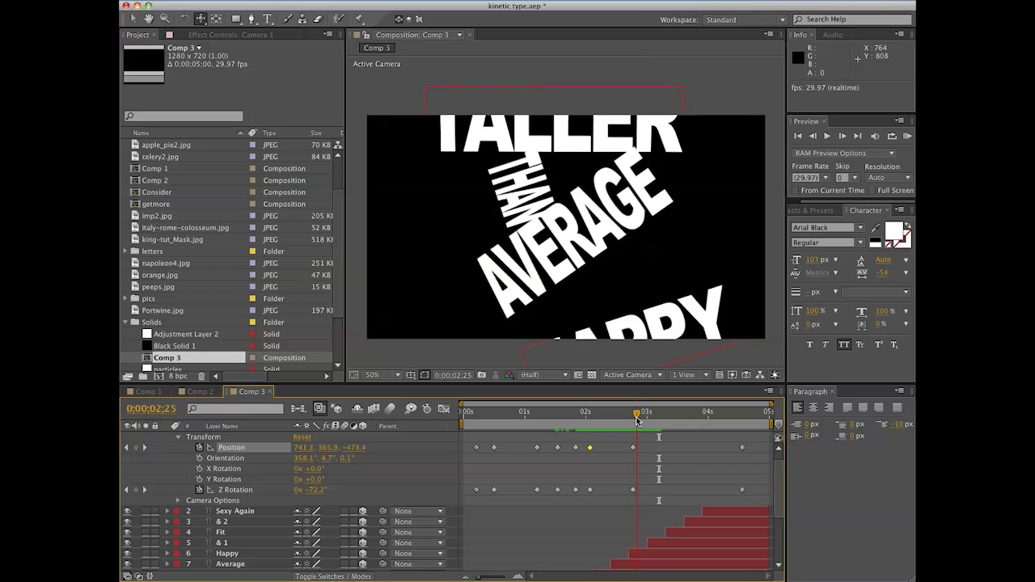
{"action": "left_click_drag", "start_coordinate": [647, 296], "coordinate": [631, 252]}
{"action": "mouse_move", "coordinate": [321, 490]}
{"action": "left_mouse_down"}
{"action": "mouse_move", "coordinate": [299, 489]}
{"action": "mouse_move", "coordinate": [323, 483]}
{"action": "left_mouse_up"}
- At 0;00;04;04, pan the camera across to the words Sexy Again and push it in close on them
{"action": "left_click_drag", "start_coordinate": [640, 413], "coordinate": [720, 403]}
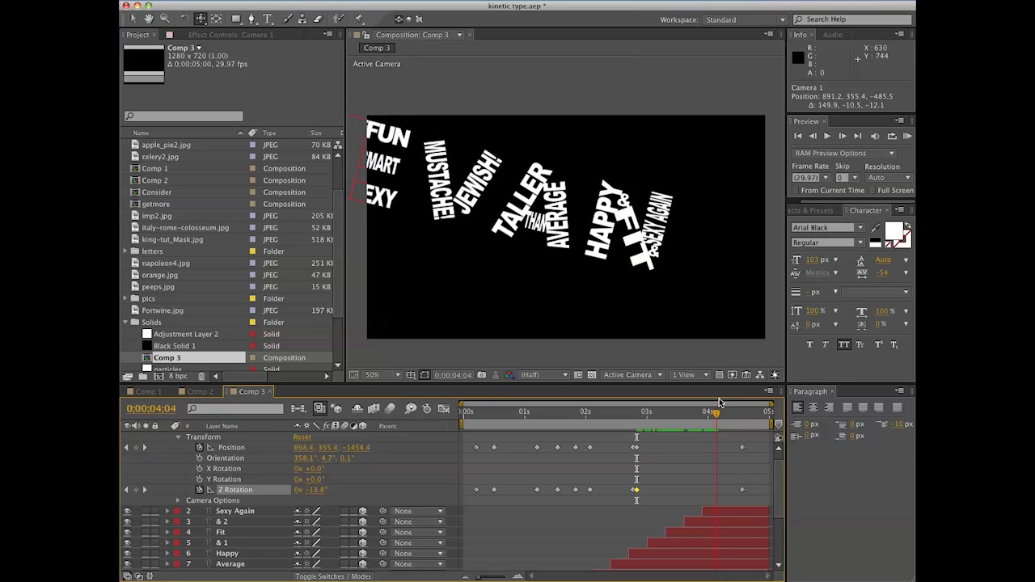
{"action": "left_click_drag", "start_coordinate": [661, 243], "coordinate": [590, 249]}
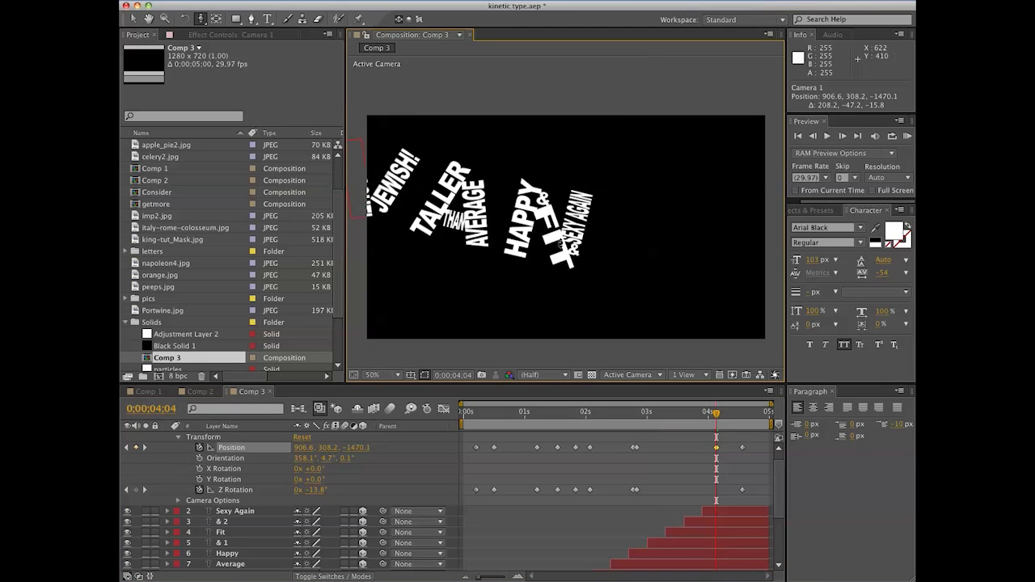
{"action": "left_click_drag", "start_coordinate": [554, 240], "coordinate": [543, 57]}
- Preview the camera move from 0;00;02;28, and keyframe a new Z Rotation shortly after the word Fit comes in
{"action": "left_click_drag", "start_coordinate": [714, 417], "coordinate": [645, 415]}
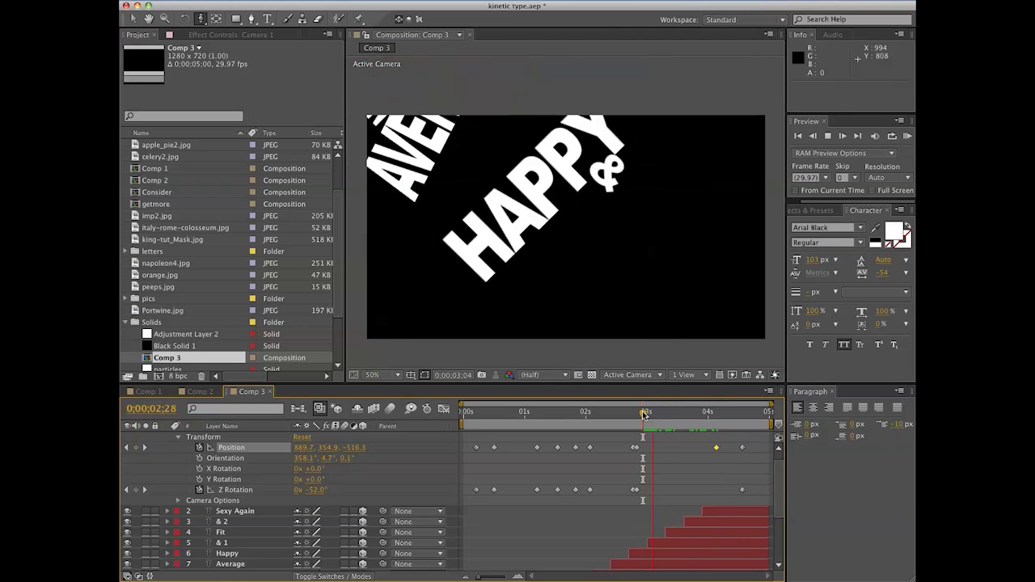
{"action": "key", "text": "space"}
{"action": "left_click_drag", "start_coordinate": [681, 420], "coordinate": [674, 421]}
{"action": "left_click_drag", "start_coordinate": [321, 493], "coordinate": [361, 474]}
- At 0;00;04;17, move the camera to about 504.5, 334.0, -1765.7 so the complete name is centred in the frame
{"action": "left_click_drag", "start_coordinate": [711, 426], "coordinate": [756, 424]}
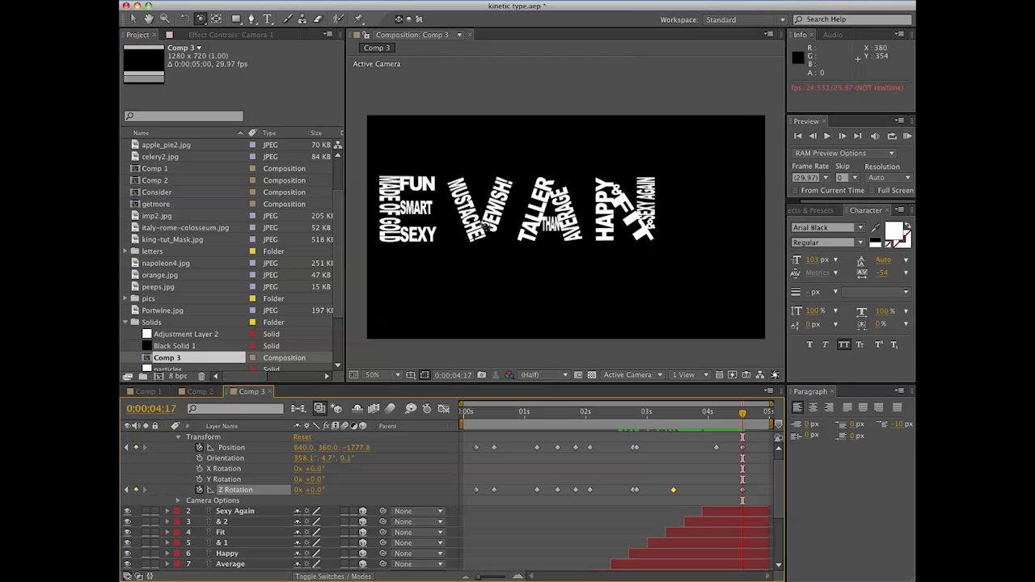
{"action": "scroll", "coordinate": [647, 475], "scroll_direction": "down", "scroll_amount": 3}
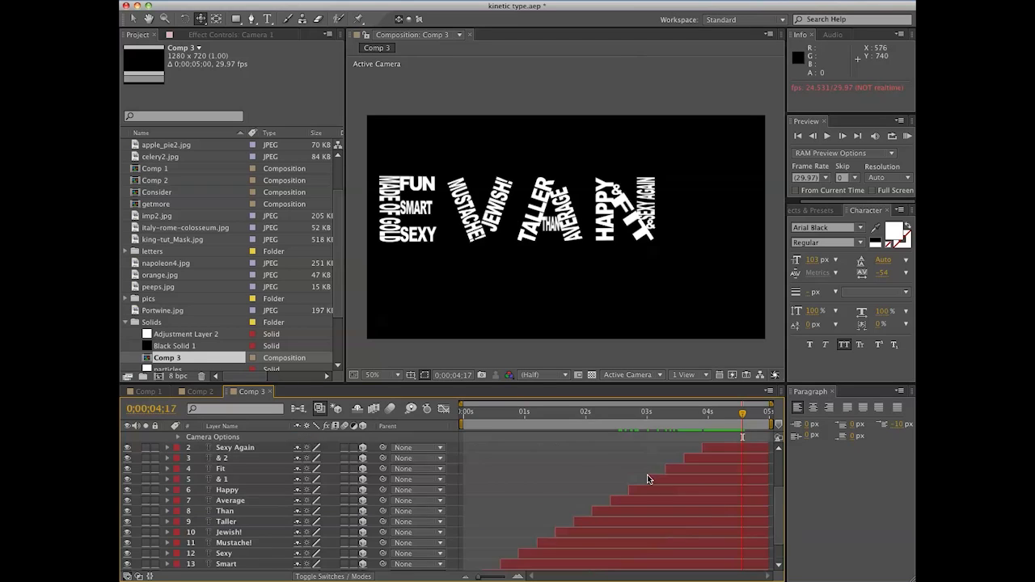
{"action": "scroll", "coordinate": [647, 477], "scroll_direction": "up", "scroll_amount": 4}
{"action": "left_click_drag", "start_coordinate": [566, 229], "coordinate": [581, 225]}
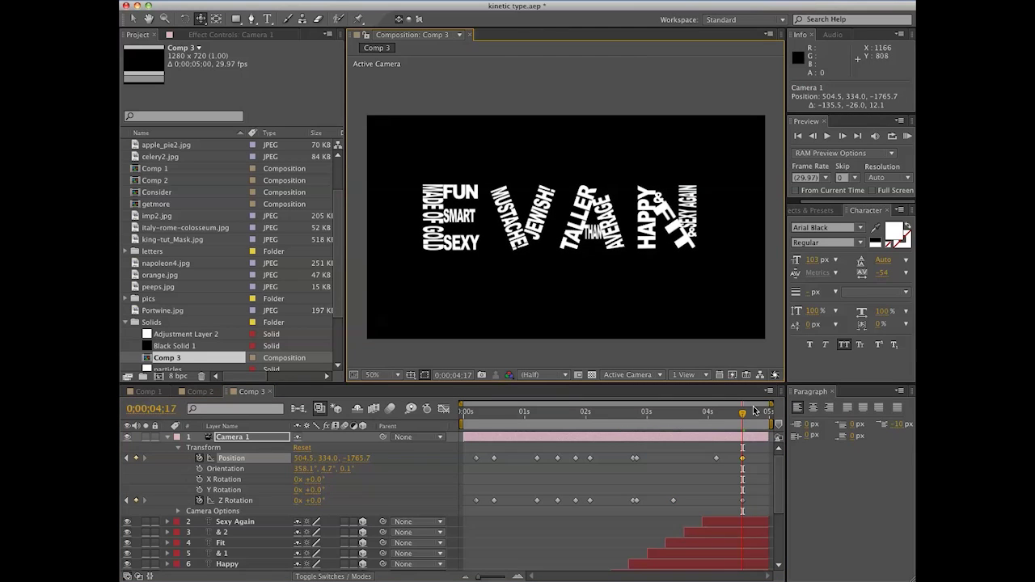
- Preview the whole camera animation from 0;00;00;00
{"action": "left_click_drag", "start_coordinate": [741, 412], "coordinate": [419, 424]}
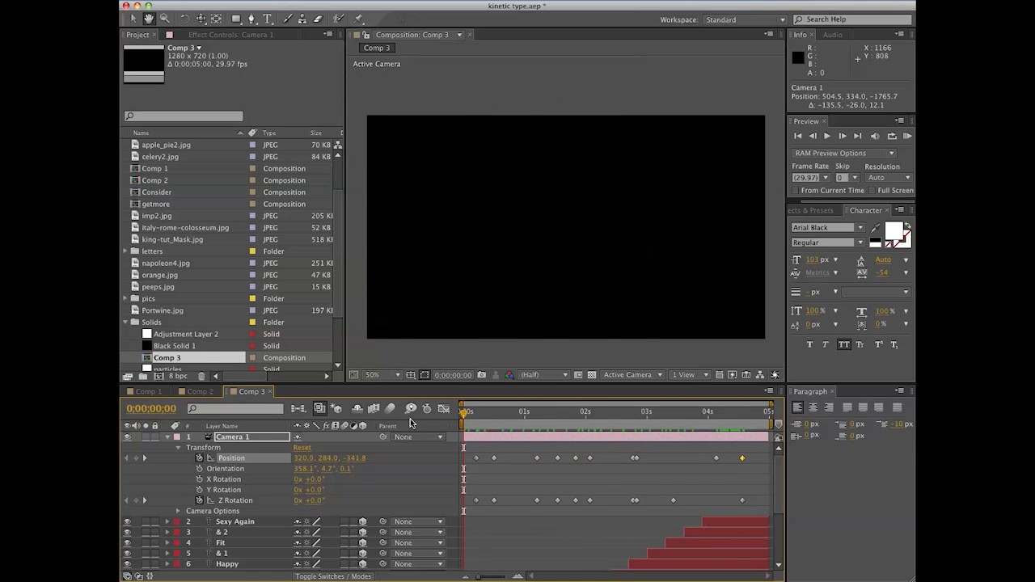
{"action": "key", "text": "space"}
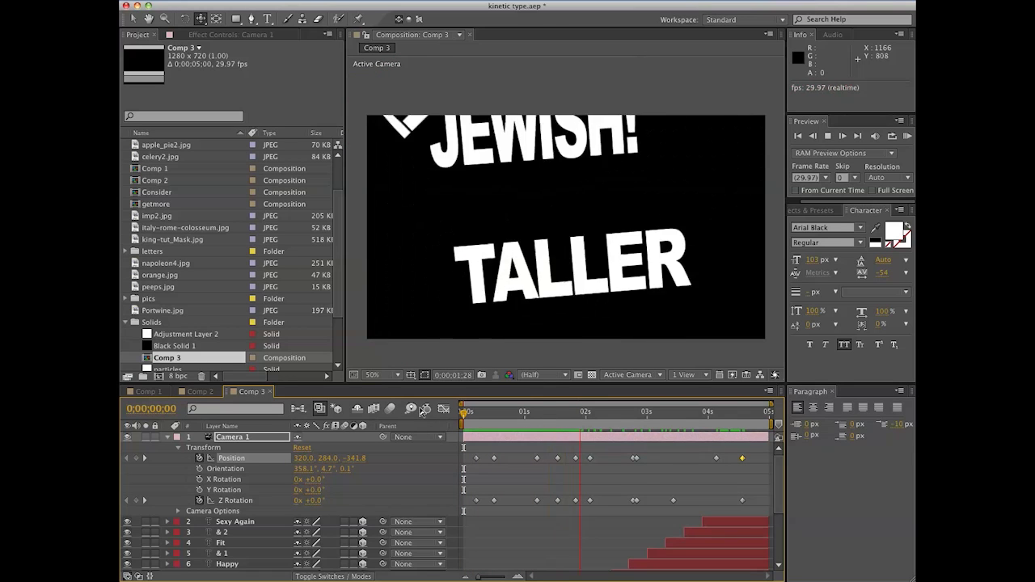
{"action": "key", "text": "space"}
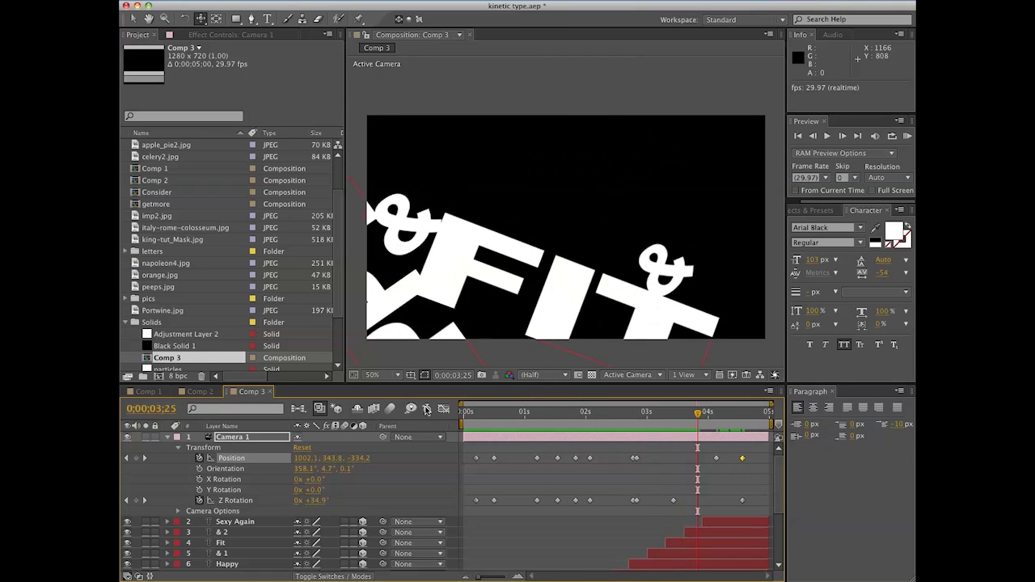
- Shift the camera's Position and Z Rotation keyframes at 0;00;02;23 slightly earlier, and preview the animation
{"action": "left_click_drag", "start_coordinate": [616, 418], "coordinate": [630, 420]}
{"action": "left_click_drag", "start_coordinate": [619, 457], "coordinate": [633, 510]}
{"action": "left_click_drag", "start_coordinate": [633, 428], "coordinate": [730, 426]}
{"action": "key", "text": "KP_0"}
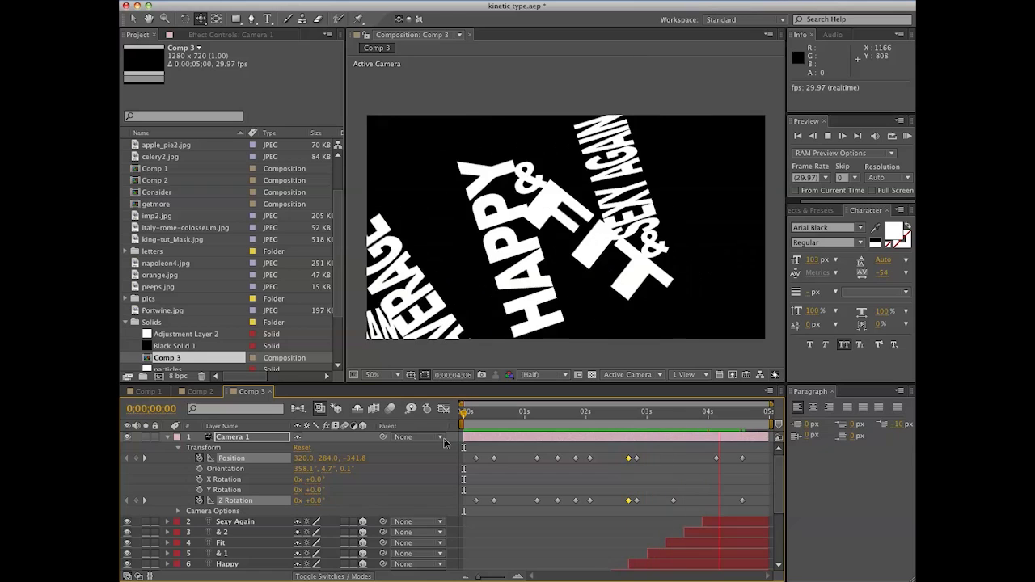
- Spread apart the two closely spaced pairs of Position and Z Rotation keyframes just before 0;00;03;00, and select all the camera's keyframes
{"action": "left_click_drag", "start_coordinate": [751, 413], "coordinate": [739, 432]}
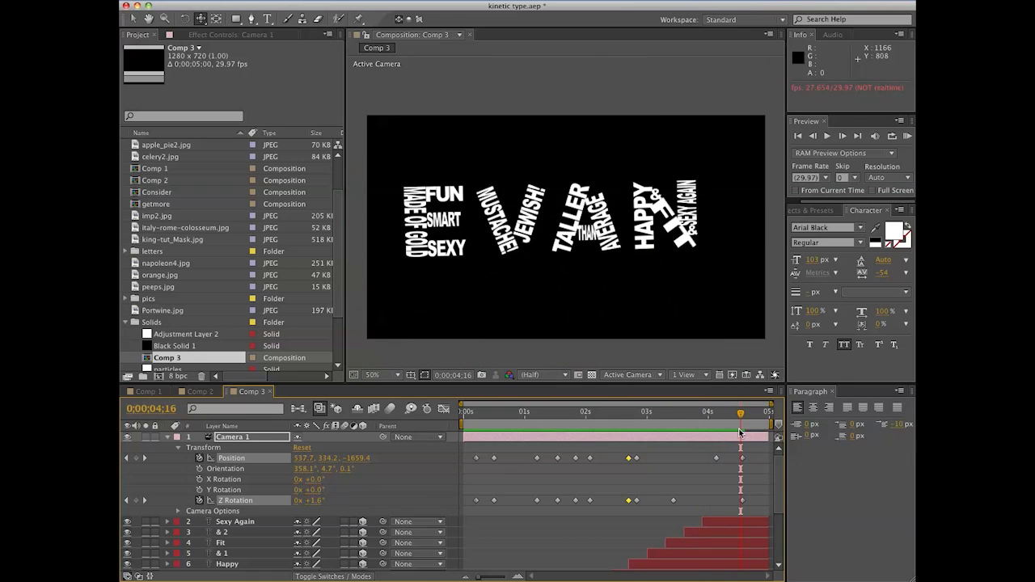
{"action": "mouse_move", "coordinate": [632, 452]}
{"action": "left_mouse_down"}
{"action": "mouse_move", "coordinate": [647, 507]}
{"action": "mouse_move", "coordinate": [632, 461]}
{"action": "mouse_move", "coordinate": [640, 459]}
{"action": "left_mouse_up"}
{"action": "left_click", "coordinate": [639, 503]}
{"action": "left_click_drag", "start_coordinate": [754, 450], "coordinate": [475, 514]}
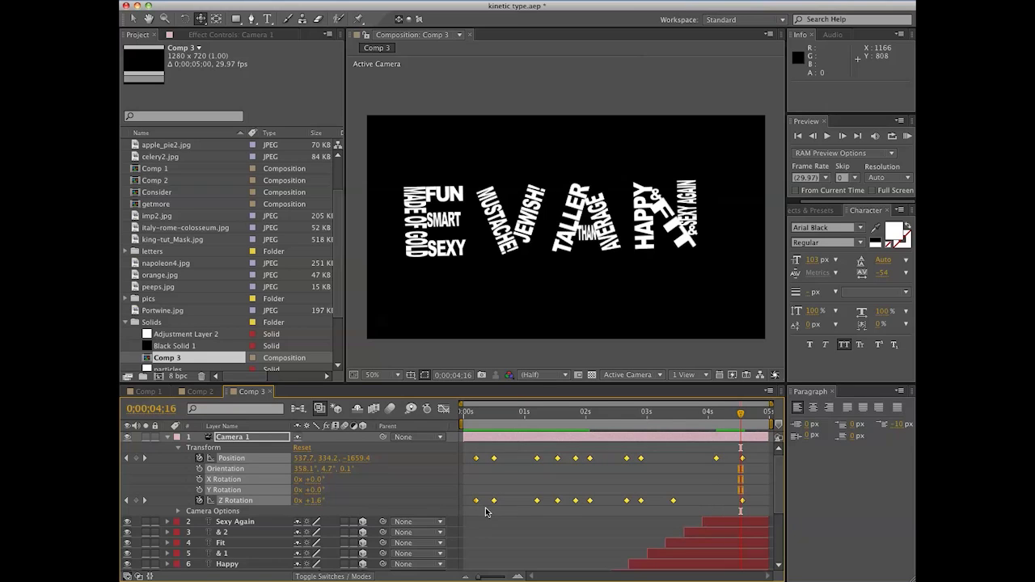
- Try Auto Bezier interpolation on all the selected camera keyframes, and undo the interpolation change
{"action": "left_click", "coordinate": [494, 501], "text": "super"}
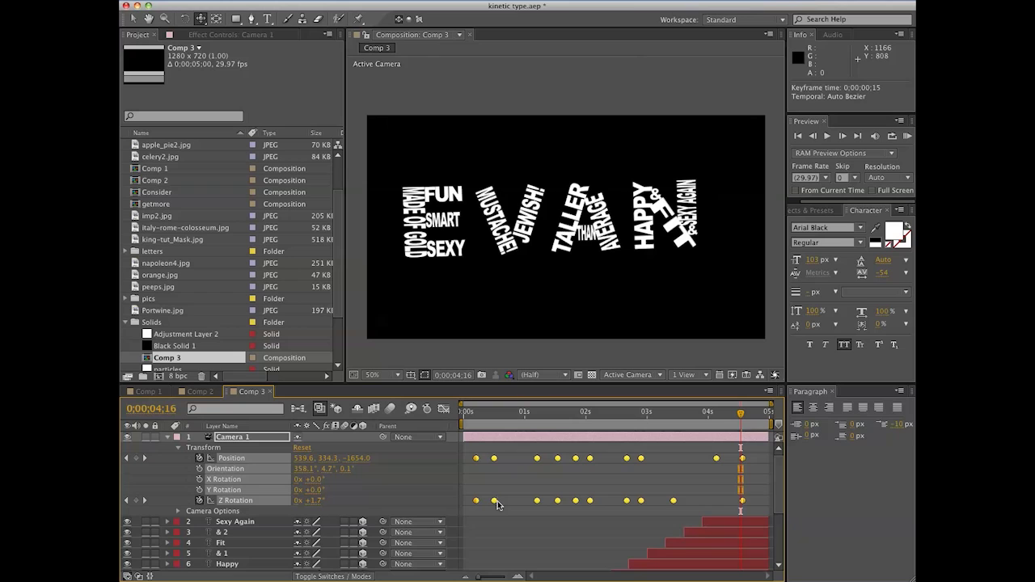
{"action": "left_click", "coordinate": [467, 427]}
{"action": "key", "text": "space"}
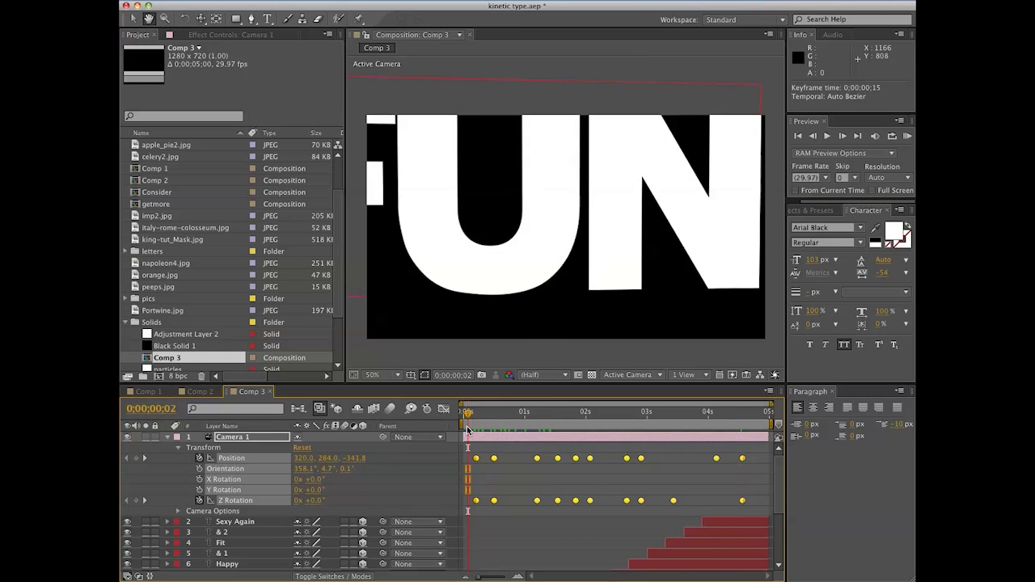
{"action": "key", "text": "super+z"}
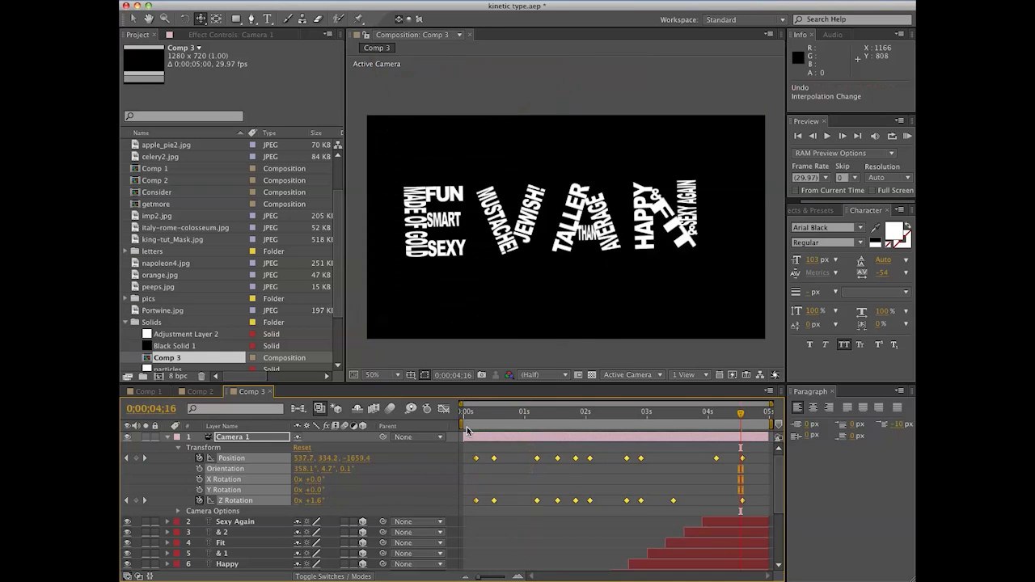
- Apply Easy Ease to all the selected camera keyframes and preview the animation
{"action": "right_click", "coordinate": [541, 462]}
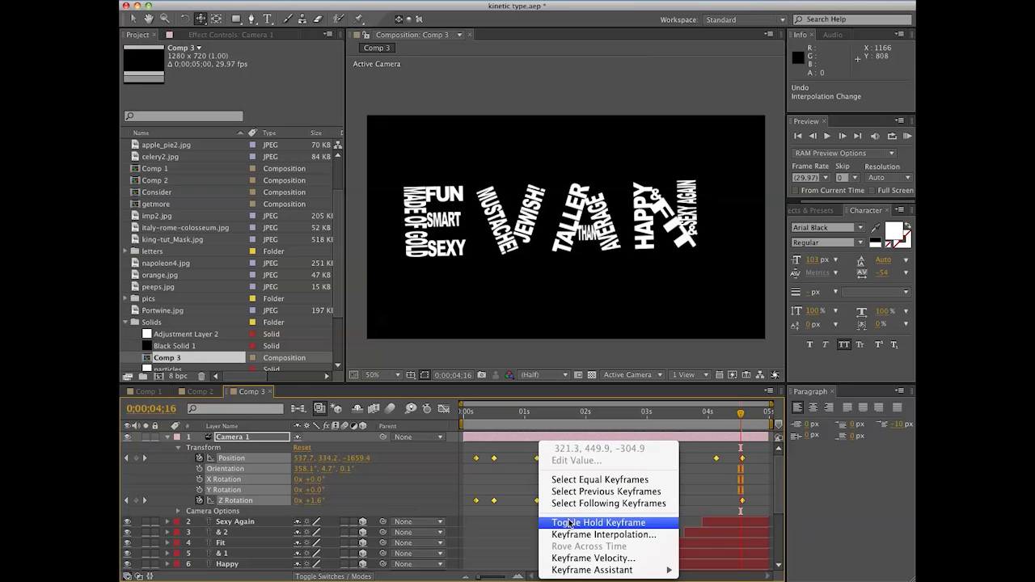
{"action": "mouse_move", "coordinate": [590, 570]}
{"action": "left_click", "coordinate": [712, 499]}
{"action": "key", "text": "KP_0"}
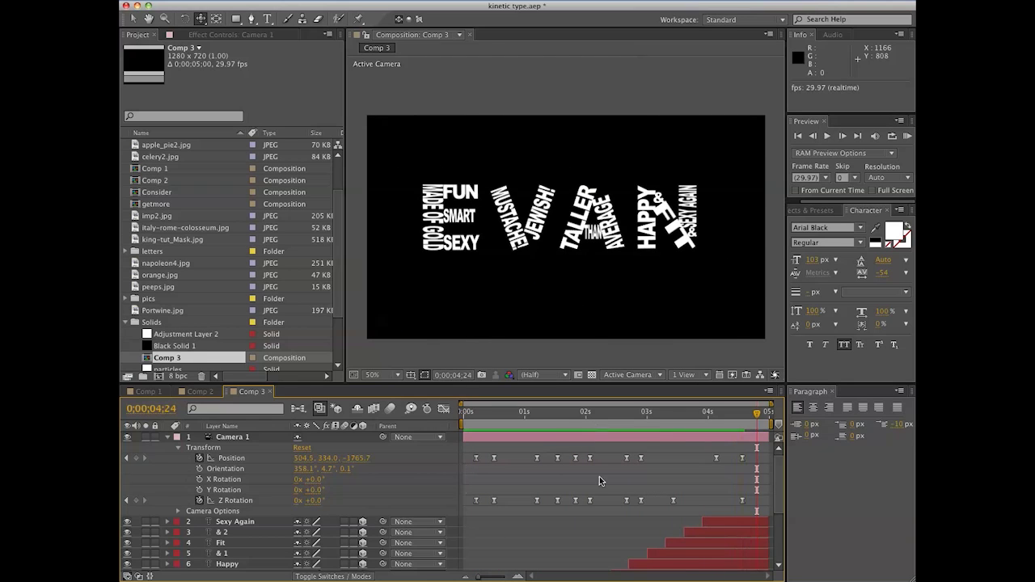
- Pre-compose Camera 1 and every text layer into a new composition titled with the spelled-out name plus TEXT, moving all attributes, and preview it
{"action": "left_click", "coordinate": [168, 437]}
{"action": "left_click_drag", "start_coordinate": [490, 420], "coordinate": [770, 409]}
{"action": "left_click", "coordinate": [243, 439]}
{"action": "scroll", "coordinate": [234, 480], "scroll_direction": "down", "scroll_amount": 3}
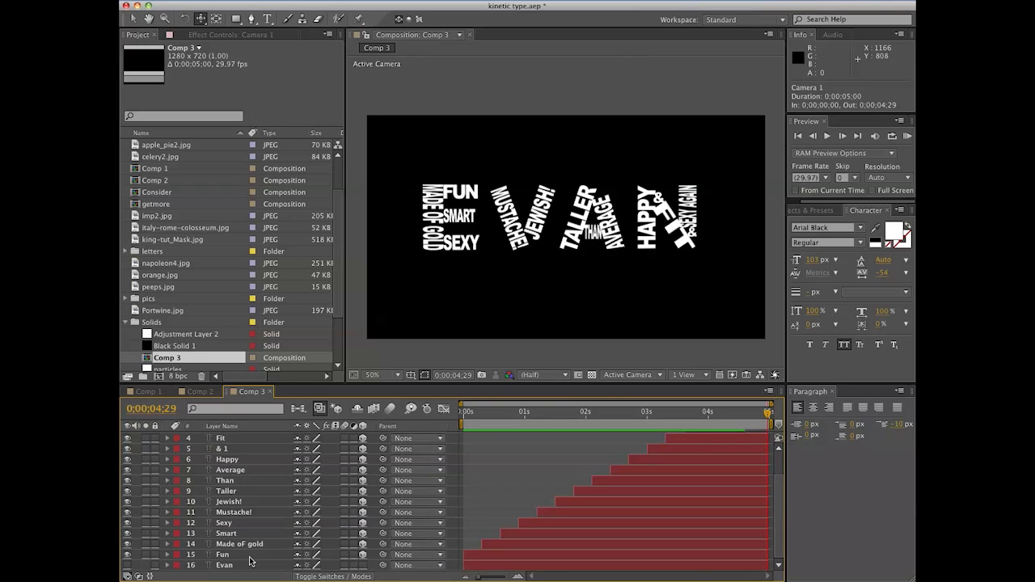
{"action": "left_click", "coordinate": [244, 566], "text": "shift"}
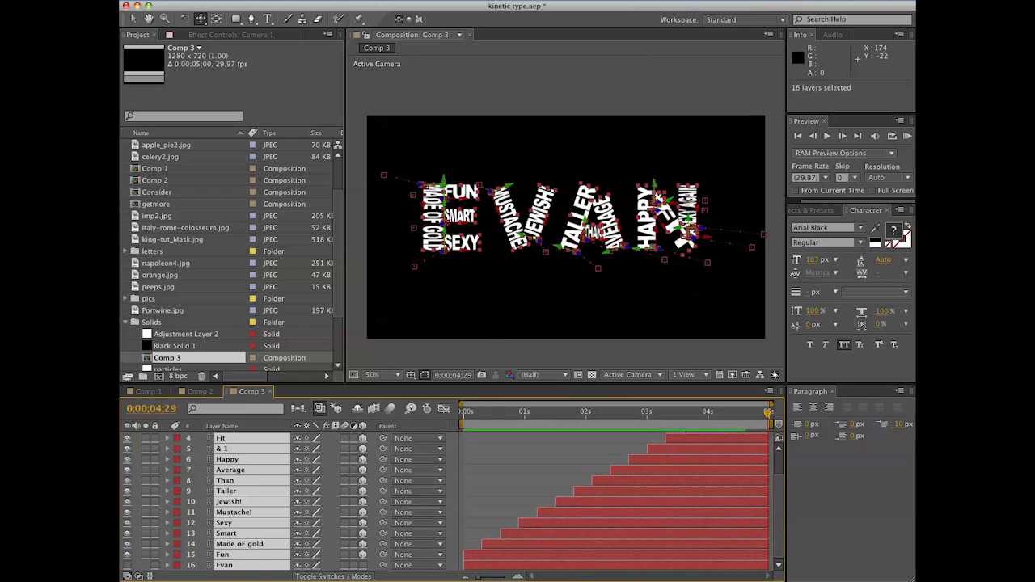
{"action": "left_click", "coordinate": [356, 3]}
{"action": "left_click", "coordinate": [396, 406]}
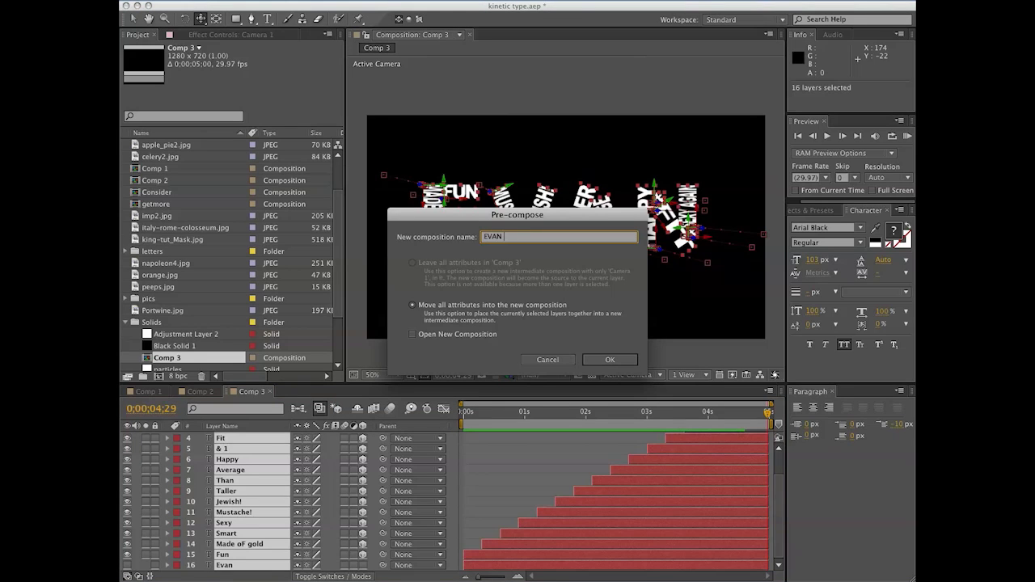
{"action": "key", "text": "Return"}
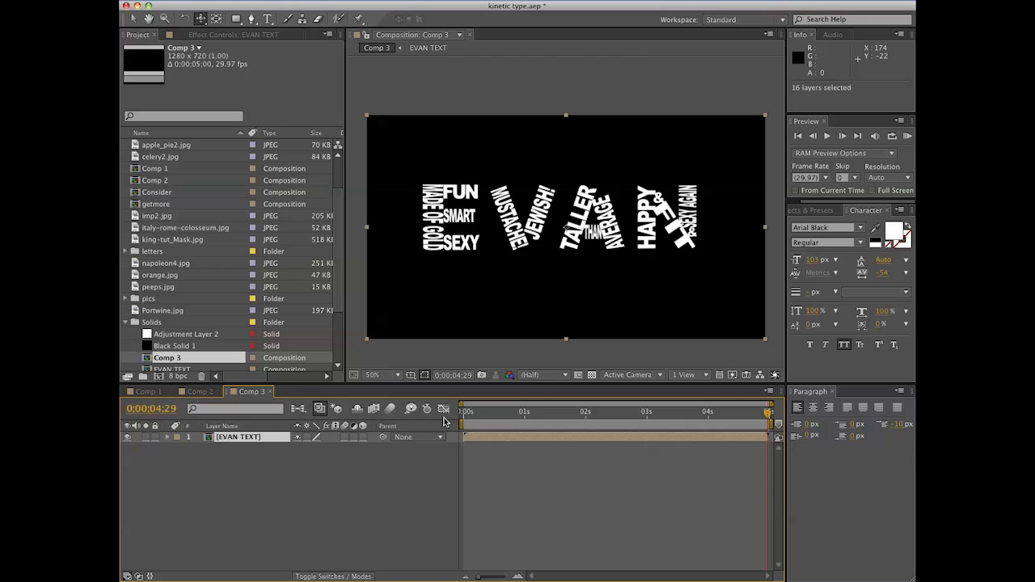
{"action": "key", "text": "space"}
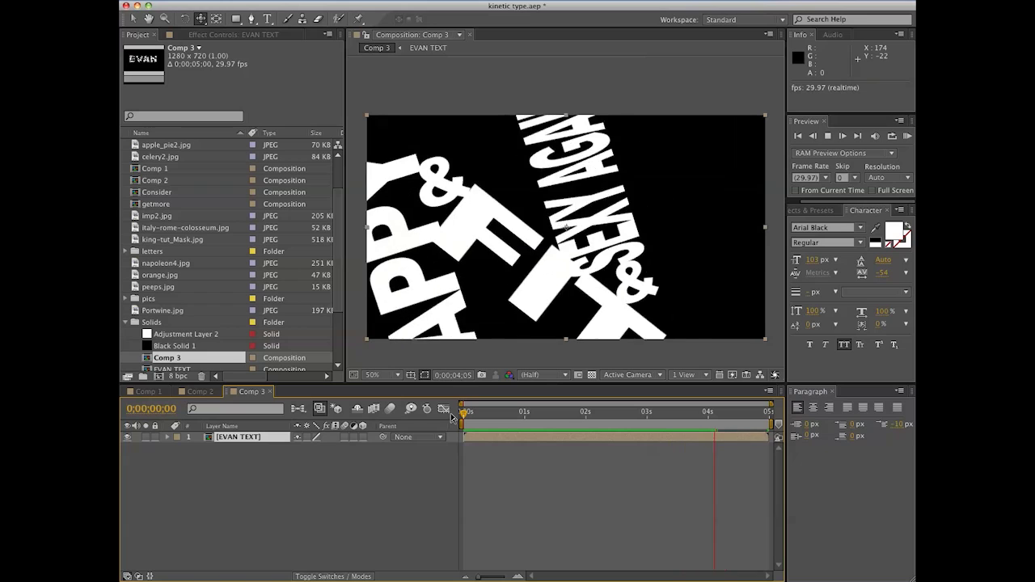
{"action": "left_click", "coordinate": [263, 507]}
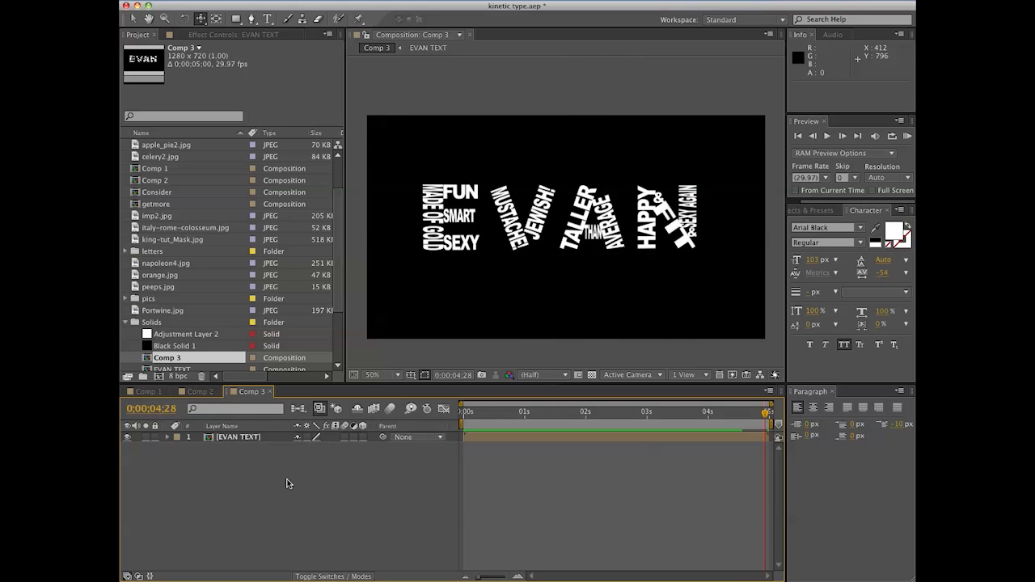